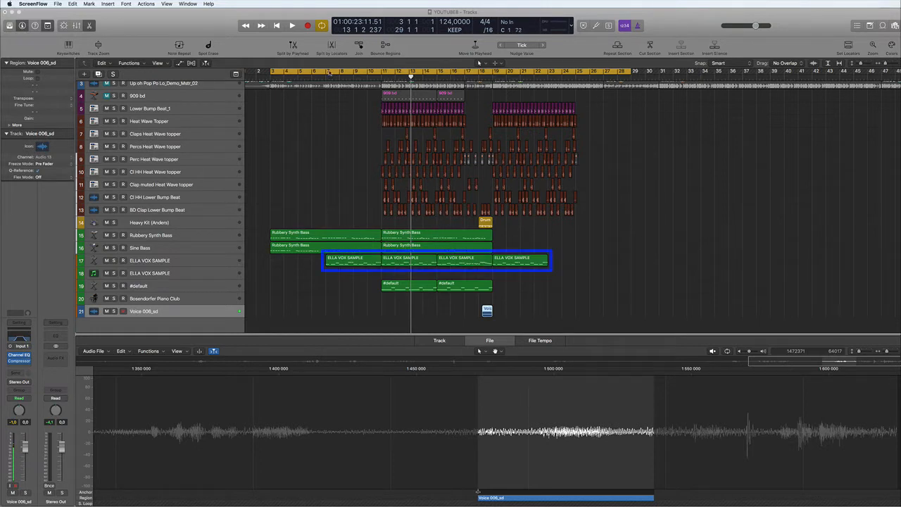
Loop bars 7–21, play with the #default track soloed, then clear solo and turn Cycle off.
{"action": "left_click_drag", "start_coordinate": [331, 71], "coordinate": [599, 87]}
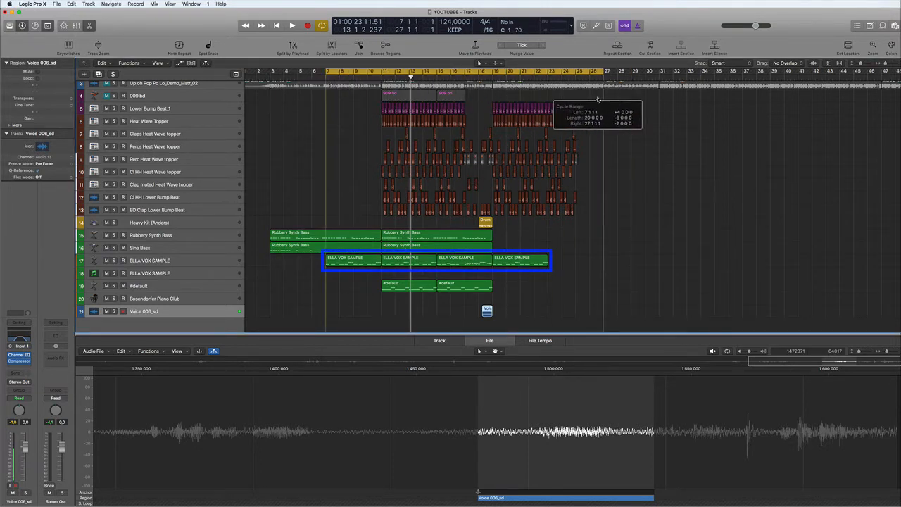
{"action": "key", "text": "space"}
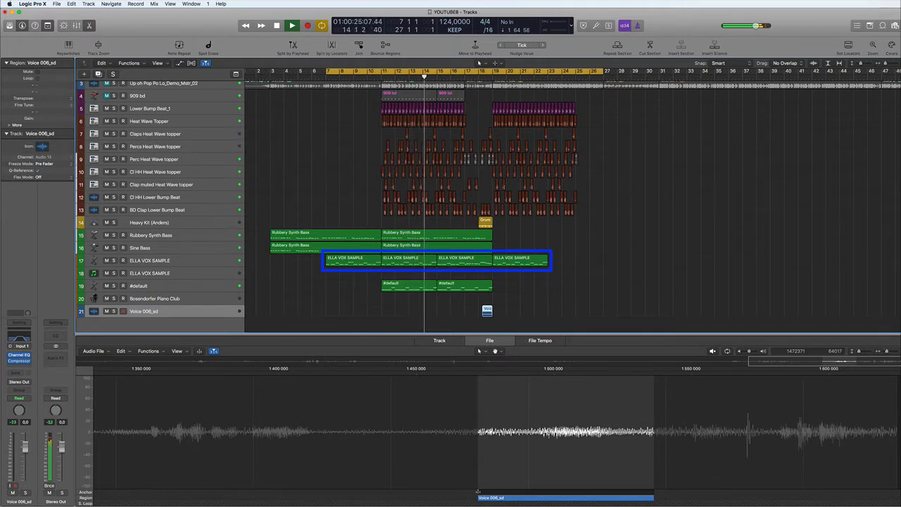
{"action": "left_click", "coordinate": [113, 285]}
{"action": "key", "text": "space"}
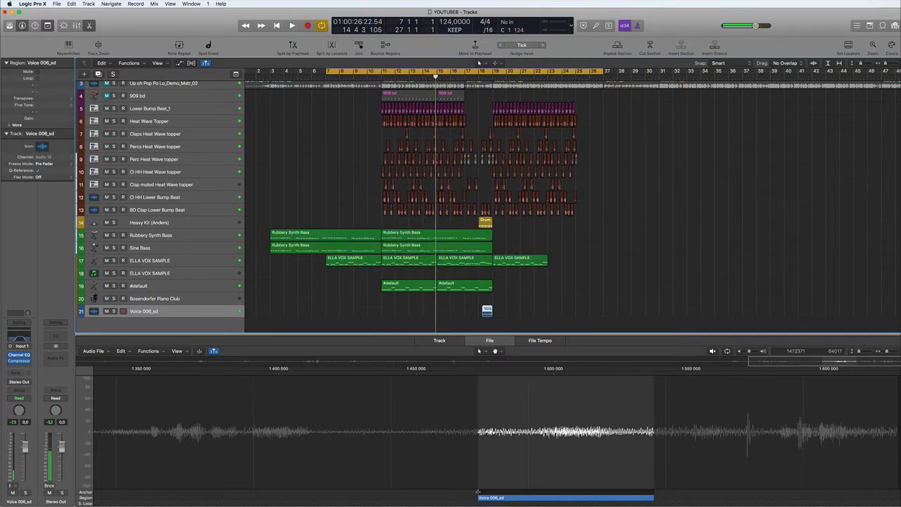
{"action": "key", "text": "s"}
{"action": "key", "text": "c"}
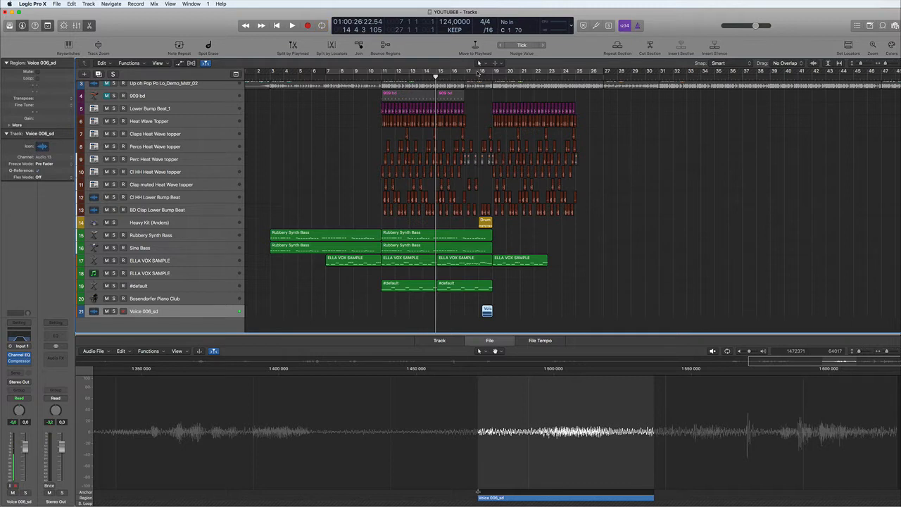
Loop bar 18 and audition it repeatedly, briefly soloing the Voice 006_sd track.
{"action": "left_click", "coordinate": [479, 72]}
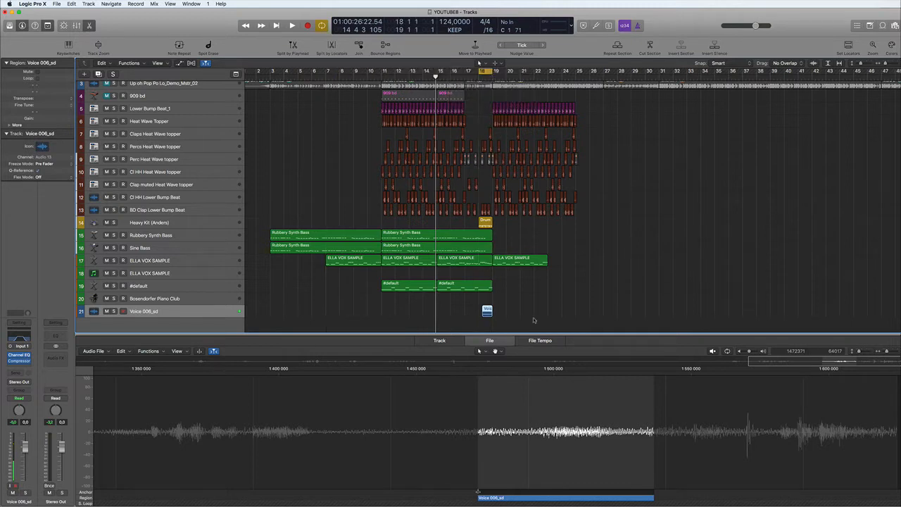
{"action": "key", "text": "space"}
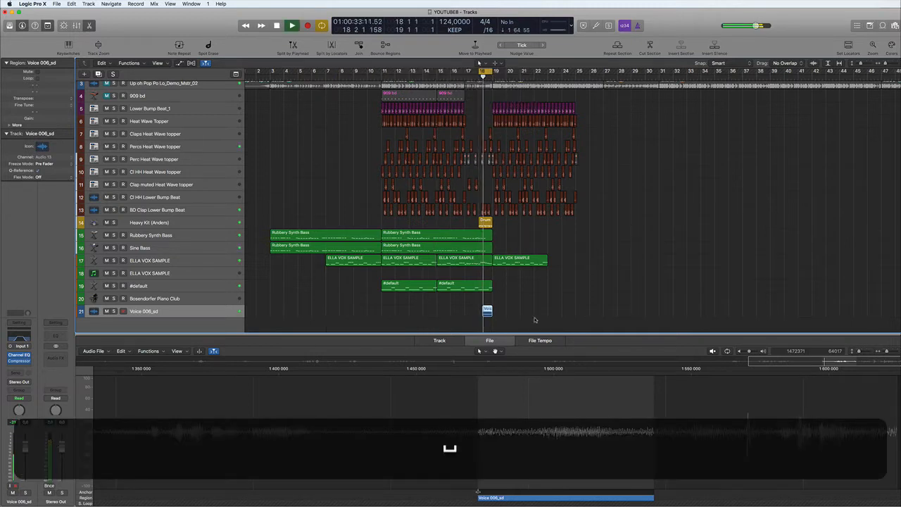
{"action": "key", "text": "space"}
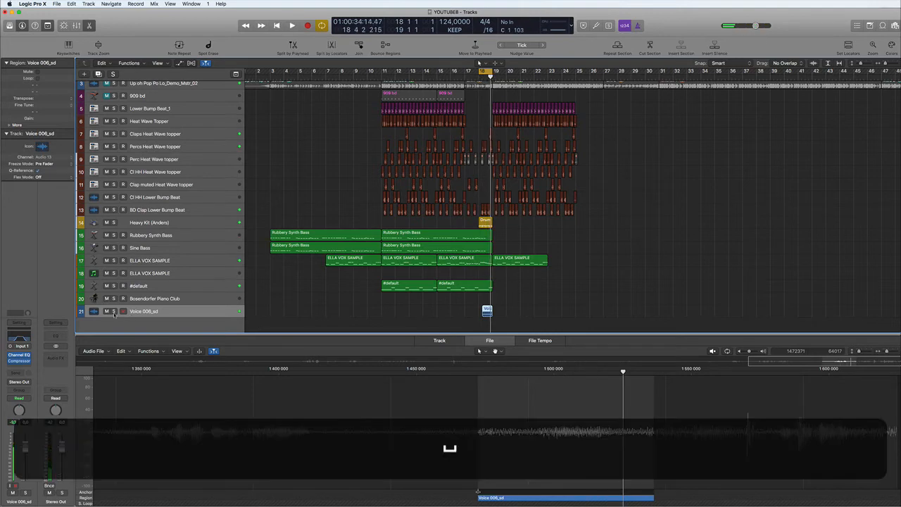
{"action": "left_click", "coordinate": [113, 311]}
{"action": "key", "text": "space"}
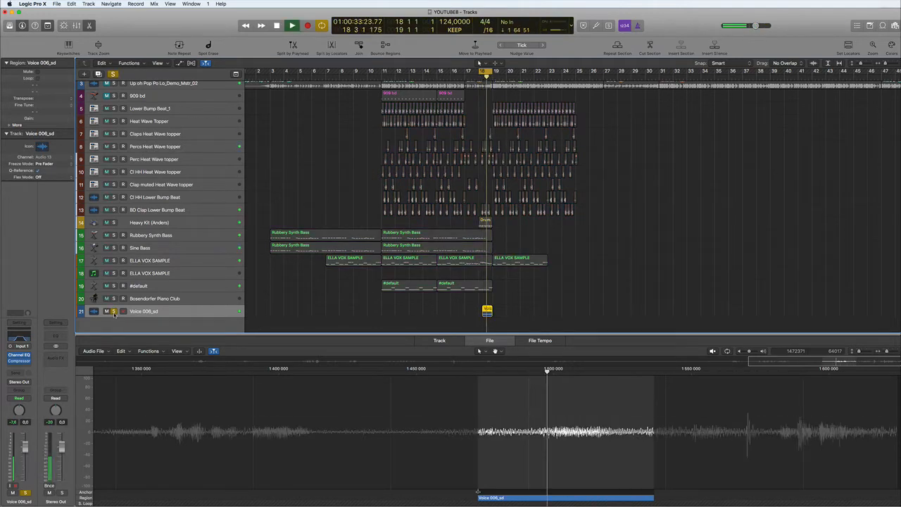
{"action": "key", "text": "space"}
{"action": "left_click", "coordinate": [113, 311]}
{"action": "key", "text": "space"}
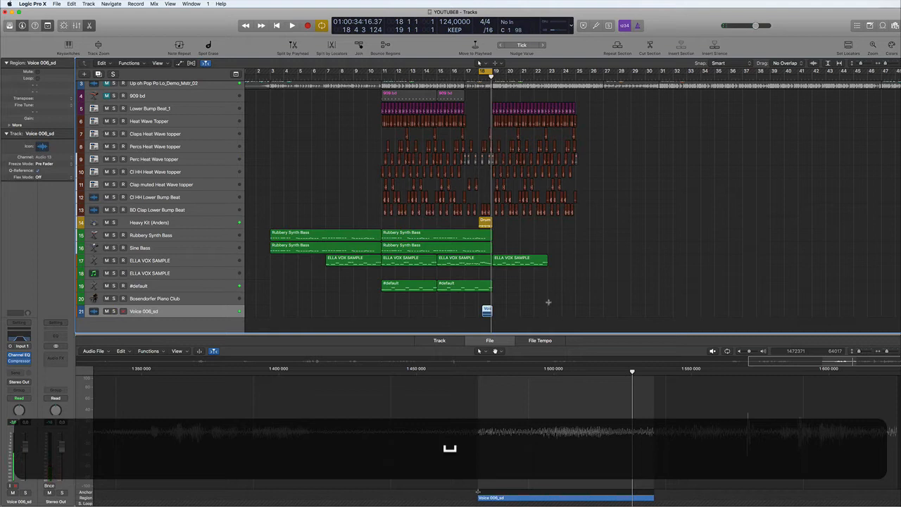
{"action": "key", "text": "space"}
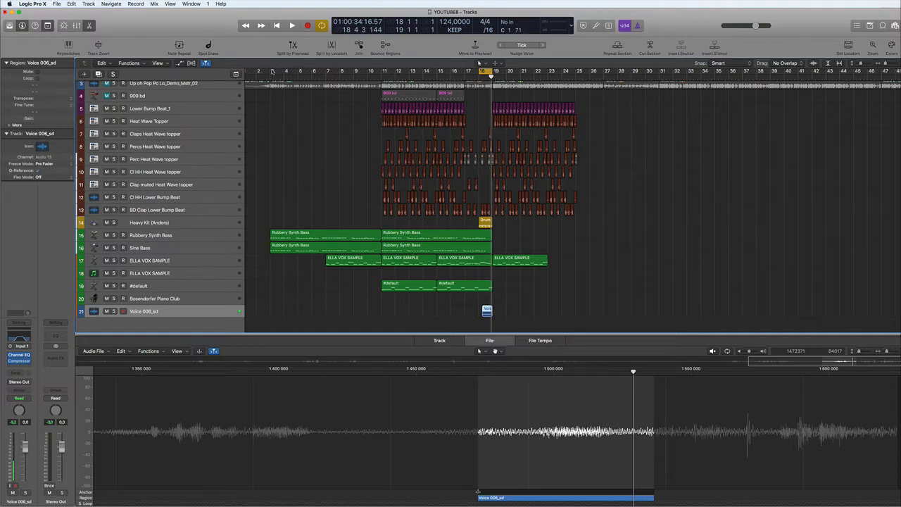
Extend the loop range to span bars 3 to 19.
{"action": "left_click_drag", "start_coordinate": [271, 72], "coordinate": [492, 72]}
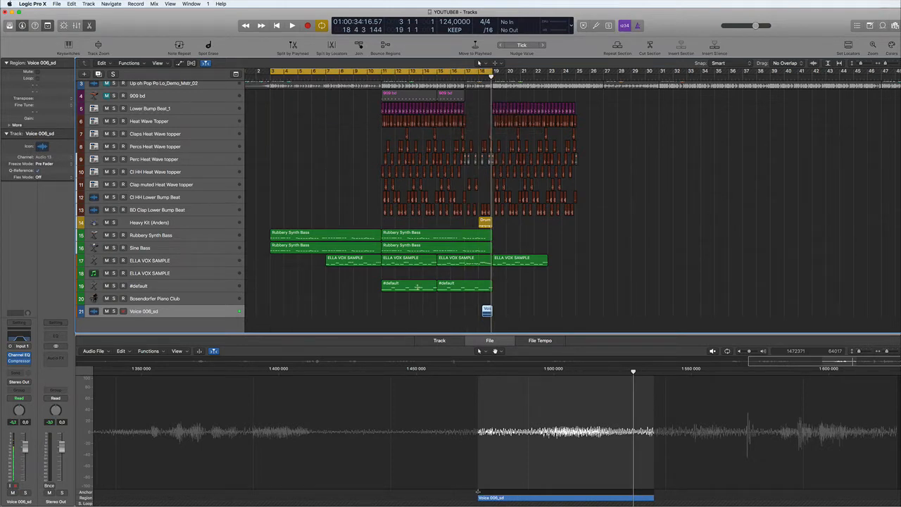
Colour the Rubbery Synth Bass and Sine Bass tracks and regions blue from the Colors palette.
{"action": "left_click", "coordinate": [172, 236]}
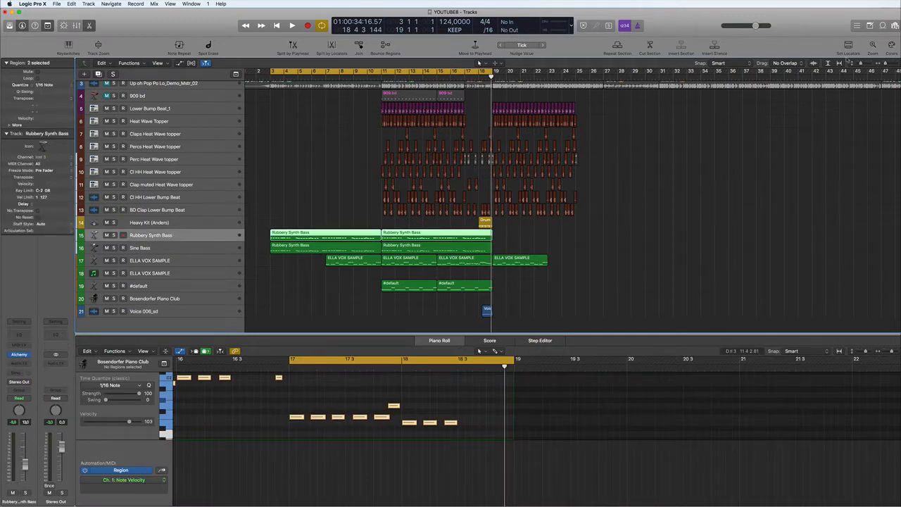
{"action": "left_click", "coordinate": [891, 45]}
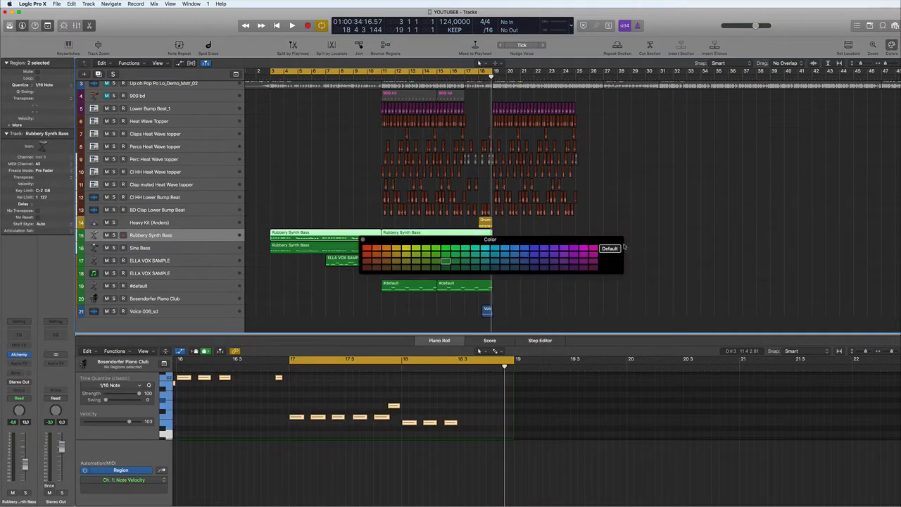
{"action": "left_click", "coordinate": [533, 248]}
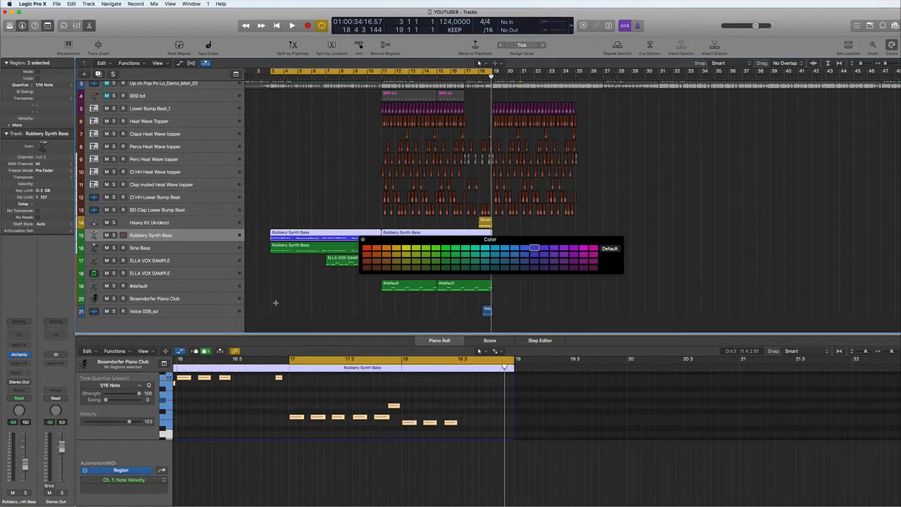
{"action": "left_click", "coordinate": [276, 303]}
{"action": "left_click", "coordinate": [533, 249]}
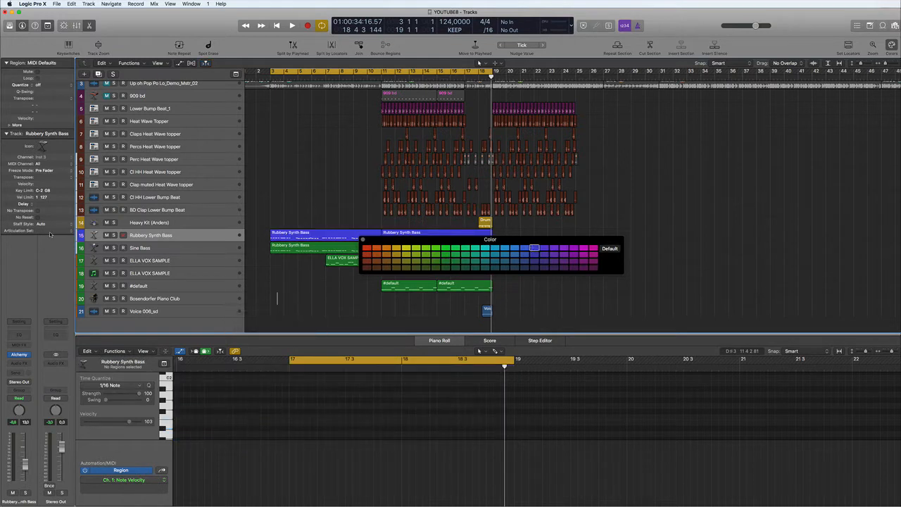
{"action": "left_click", "coordinate": [159, 248]}
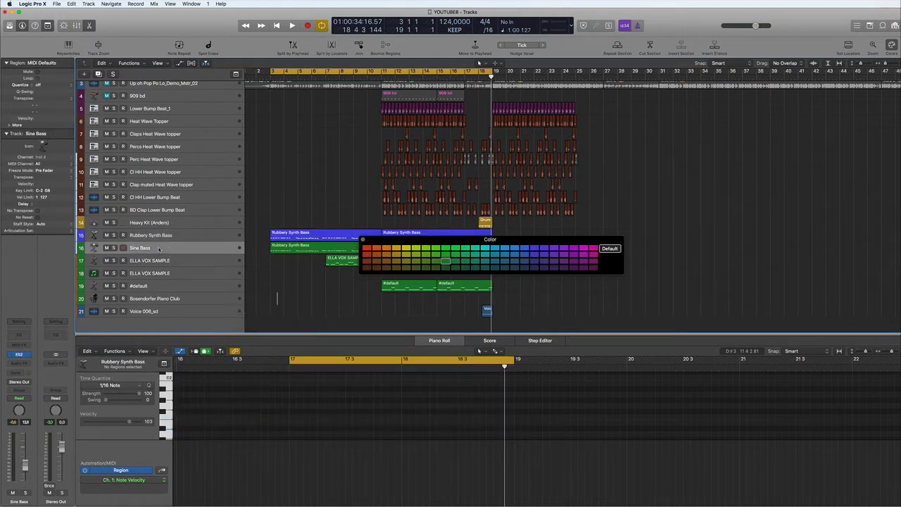
{"action": "left_click", "coordinate": [534, 248]}
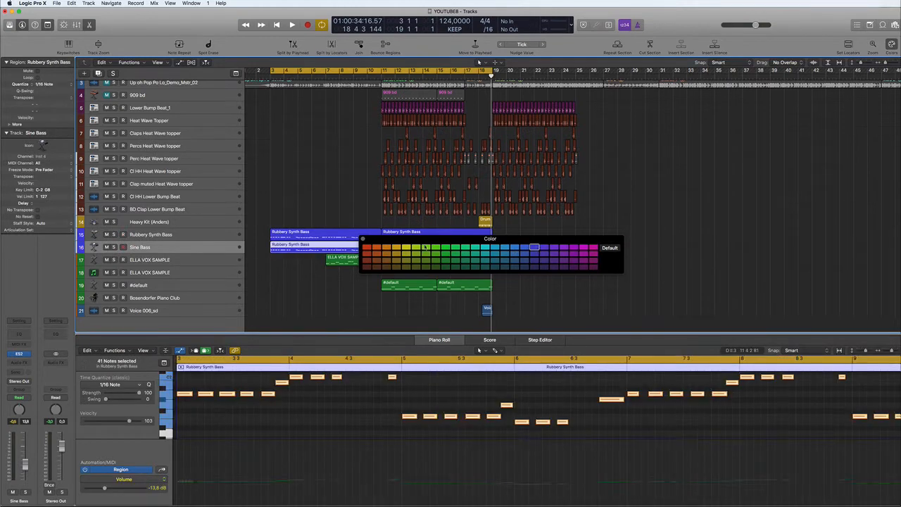
{"action": "left_click_drag", "start_coordinate": [425, 242], "coordinate": [691, 241]}
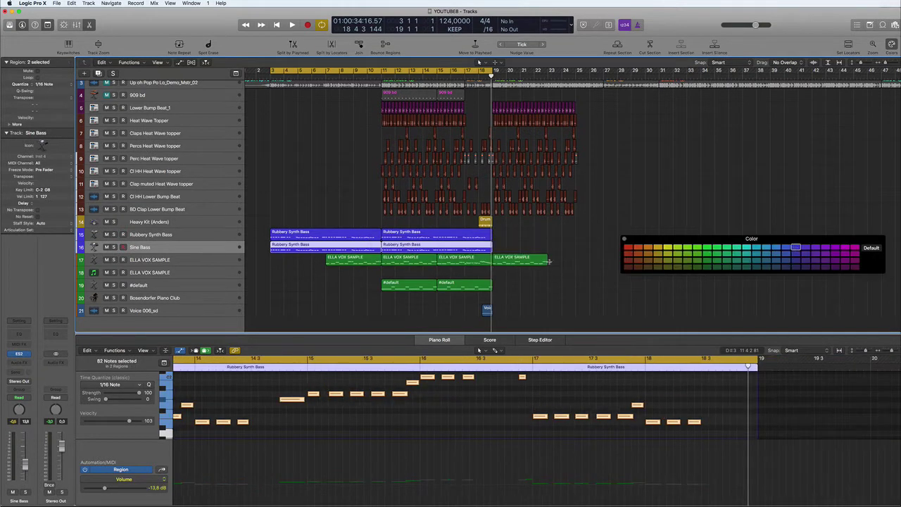
Colour the ELLA VOX SAMPLE regions pink, the #default regions salmon and the Voice 006_sd clip magenta.
{"action": "left_click", "coordinate": [188, 265]}
{"action": "left_click", "coordinate": [264, 280]}
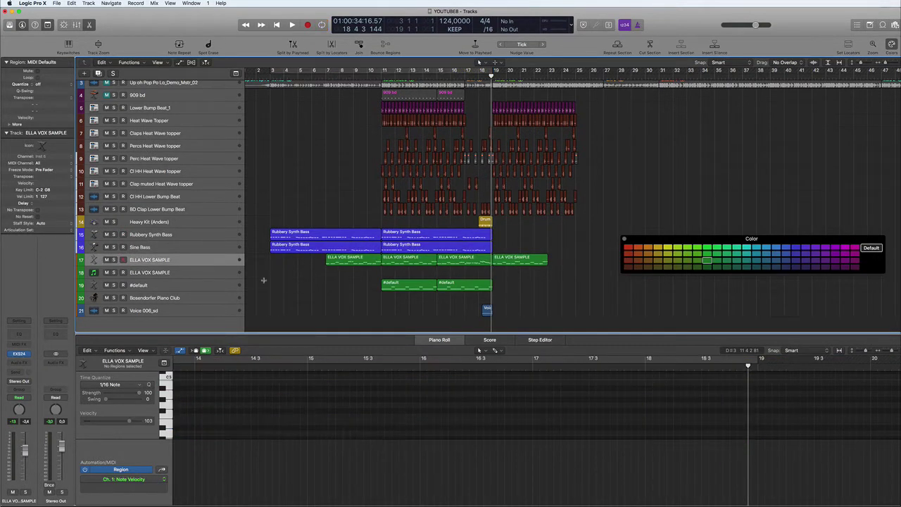
{"action": "left_click", "coordinate": [173, 265]}
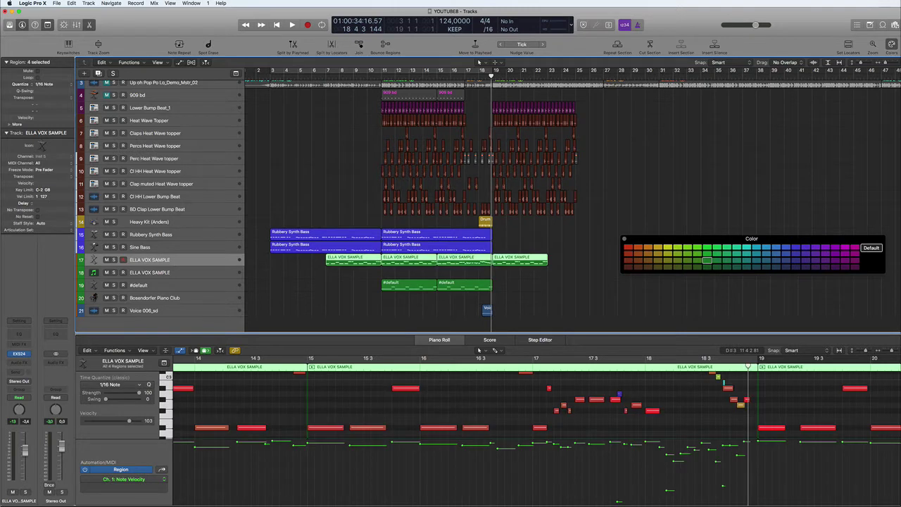
{"action": "left_click", "coordinate": [854, 247]}
{"action": "left_click", "coordinate": [532, 301]}
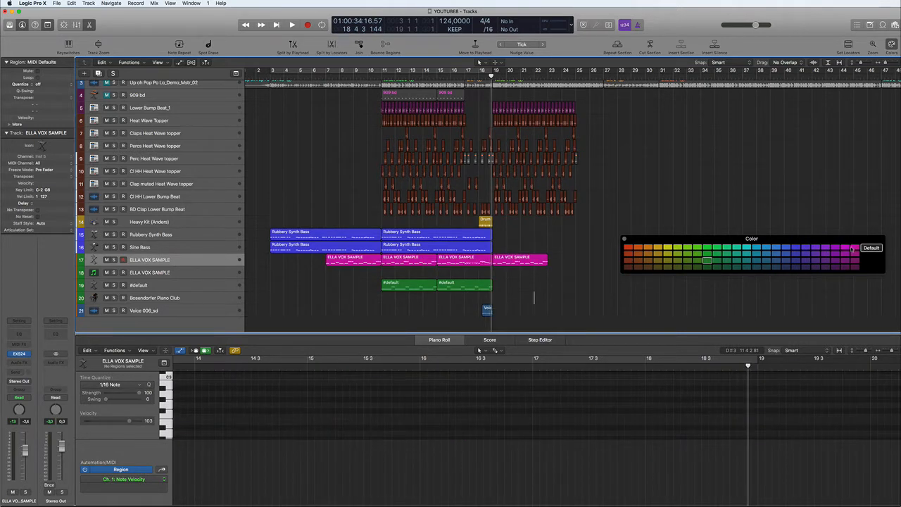
{"action": "key", "text": "Down"}
{"action": "key", "text": "Down"}
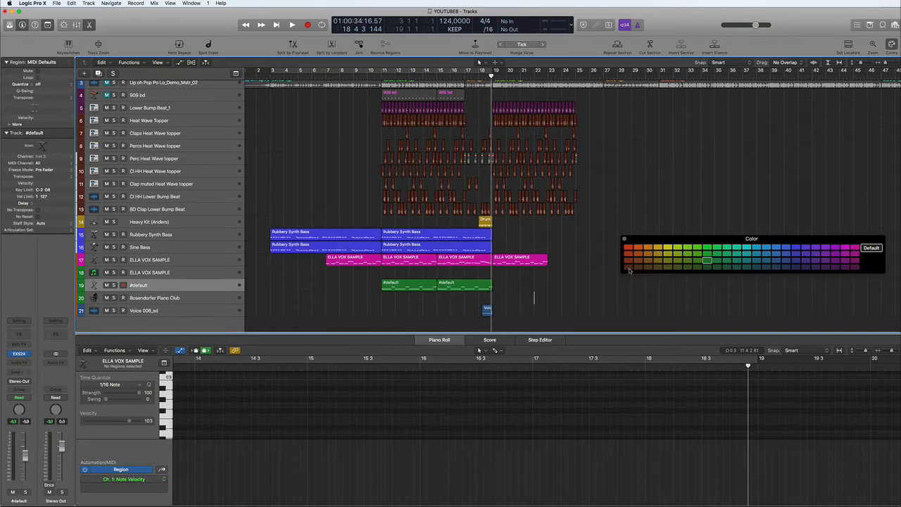
{"action": "left_click", "coordinate": [628, 267]}
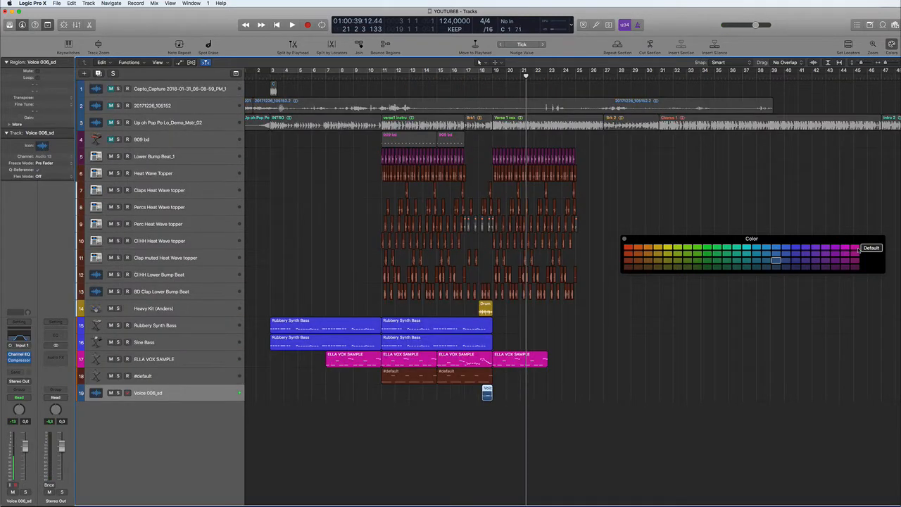
{"action": "left_click", "coordinate": [855, 249]}
{"action": "left_click", "coordinate": [277, 395]}
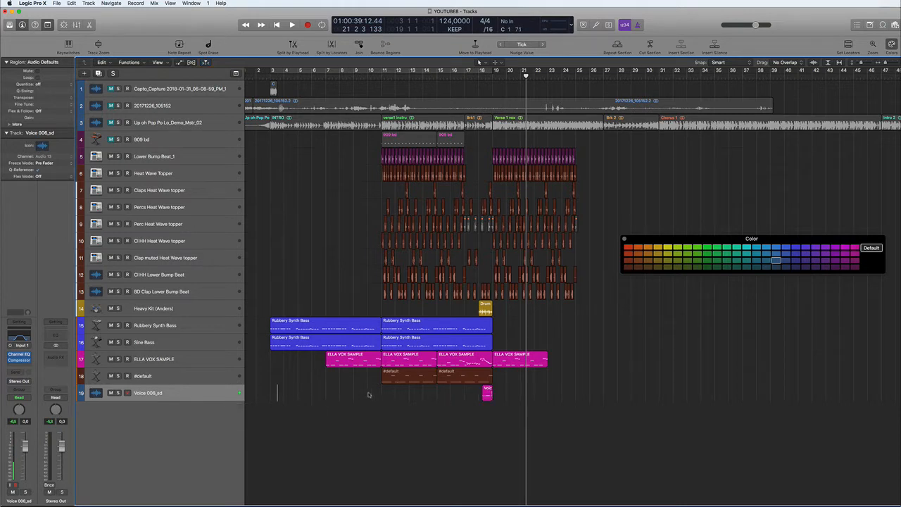
{"action": "key", "text": "super+z"}
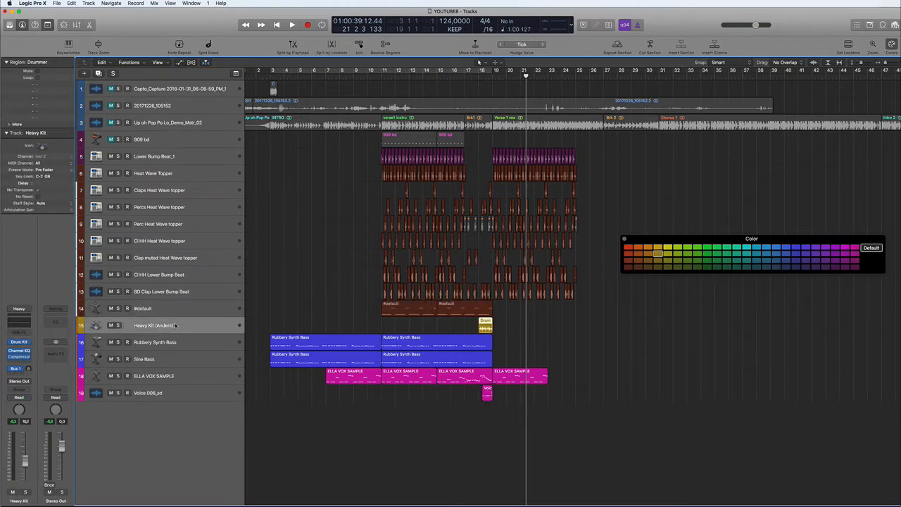
{"action": "left_click_drag", "start_coordinate": [466, 73], "coordinate": [496, 73]}
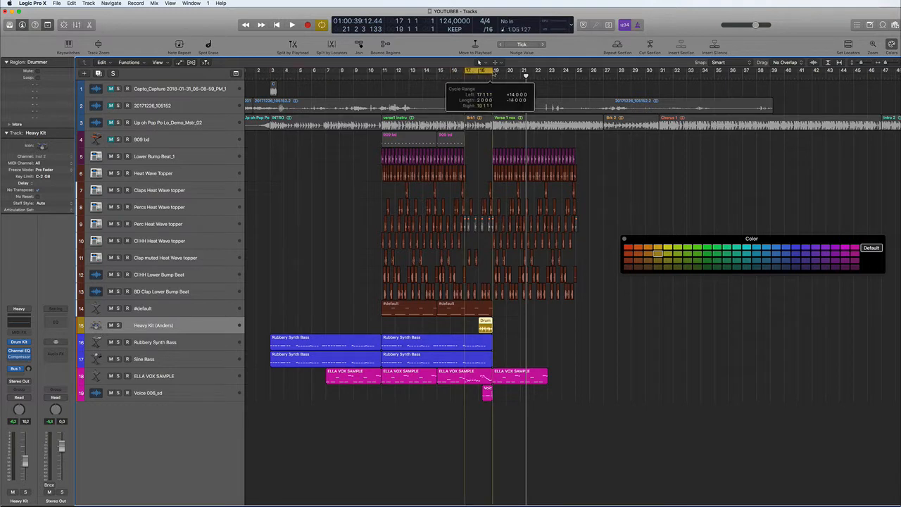
{"action": "key", "text": "space"}
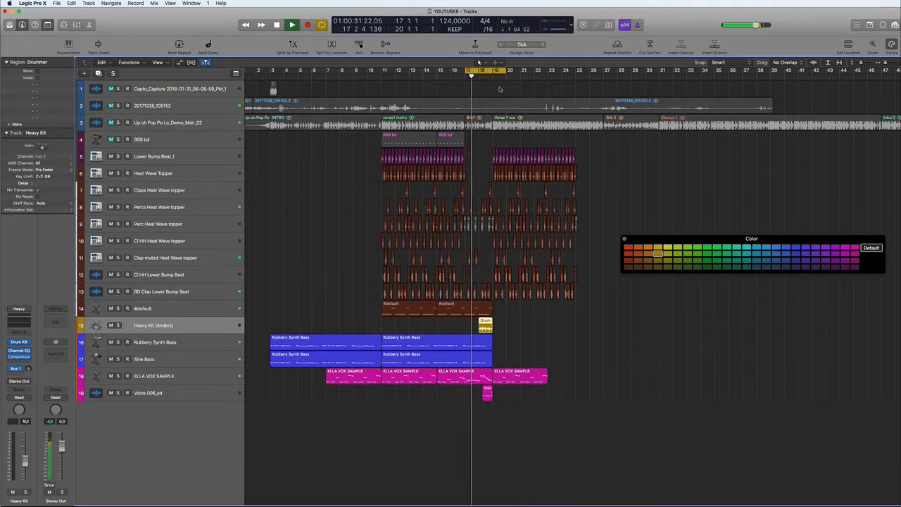
{"action": "key", "text": "space"}
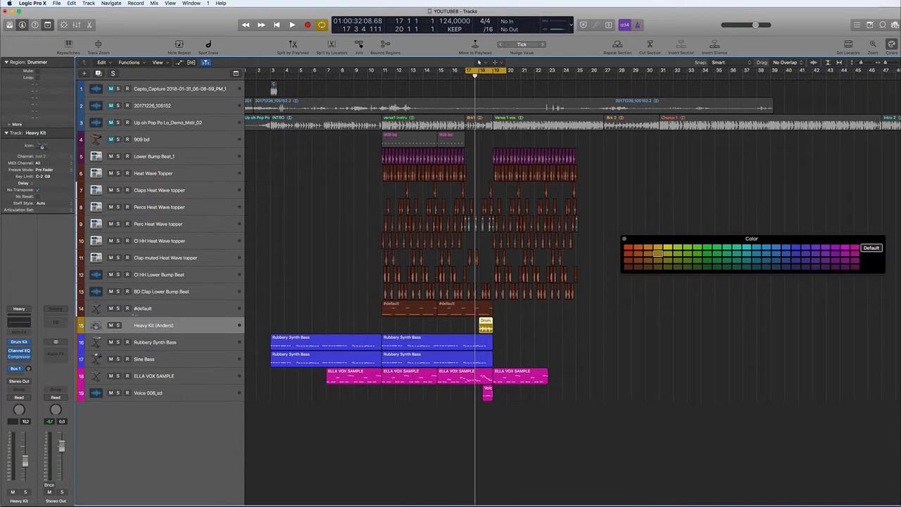
{"action": "left_click", "coordinate": [19, 342]}
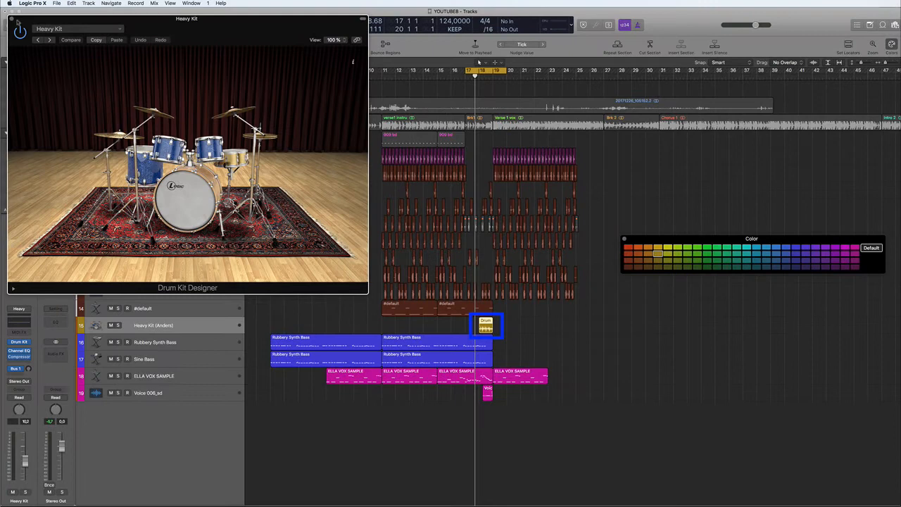
{"action": "left_click", "coordinate": [11, 19]}
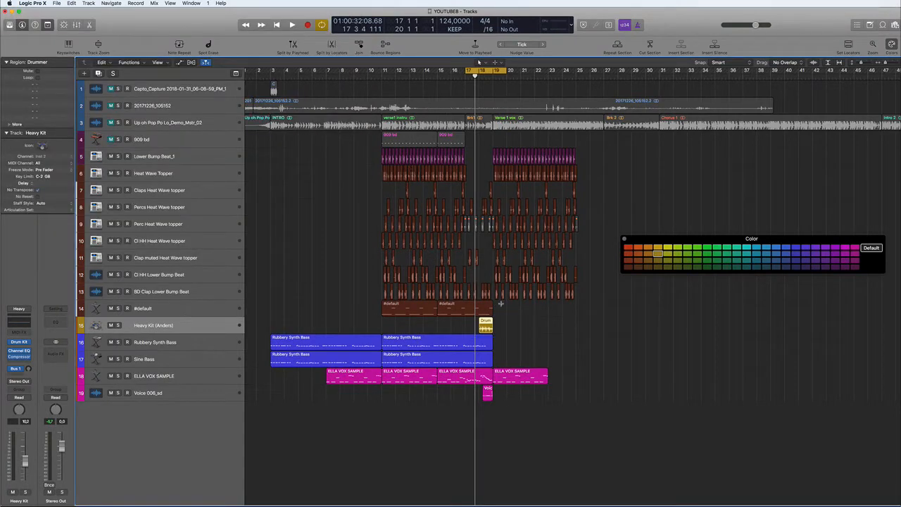
{"action": "key", "text": "space"}
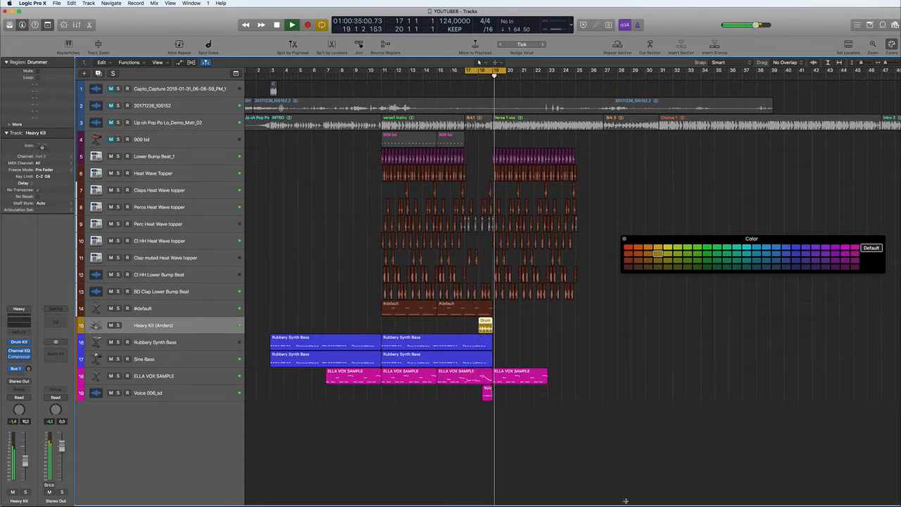
{"action": "key", "text": "space"}
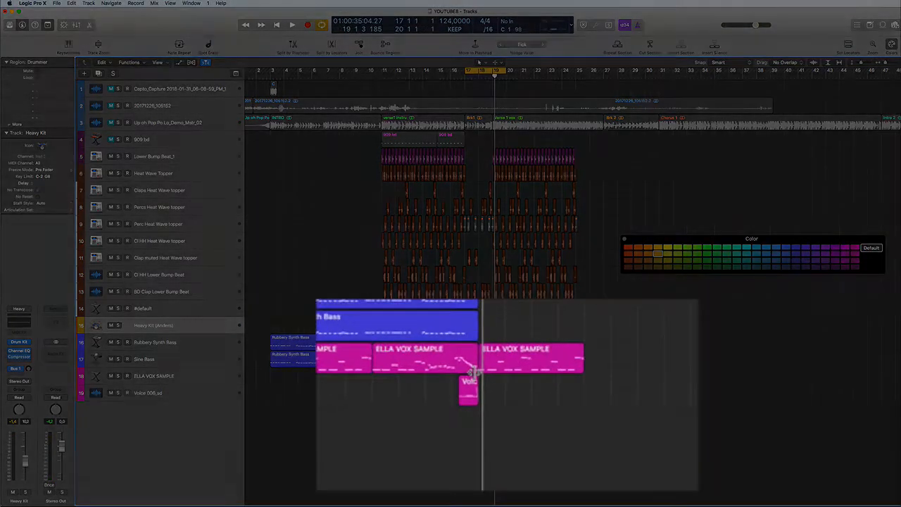
Trim the third ELLA VOX SAMPLE region's end back to where Voice 006_sd begins and play it back.
{"action": "mouse_move", "coordinate": [492, 380]}
{"action": "left_mouse_down"}
{"action": "mouse_move", "coordinate": [447, 346]}
{"action": "mouse_move", "coordinate": [438, 352]}
{"action": "left_mouse_up"}
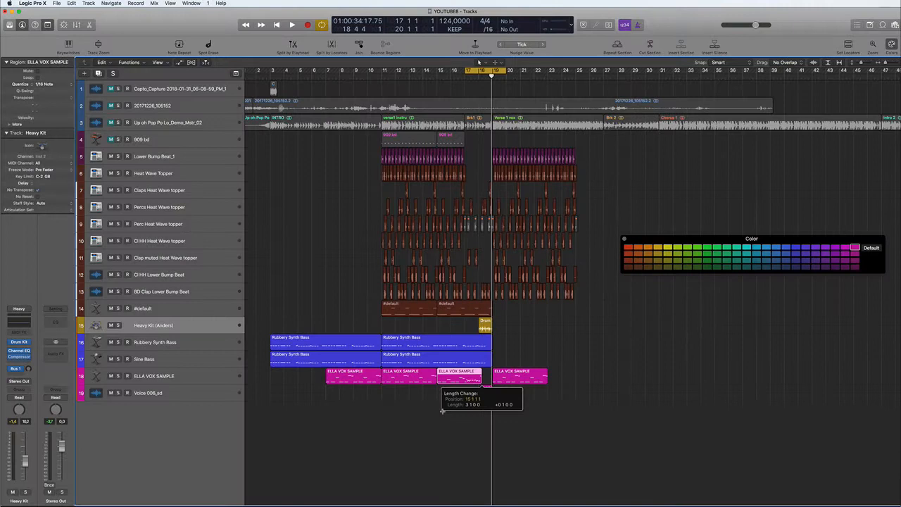
{"action": "key", "text": "space"}
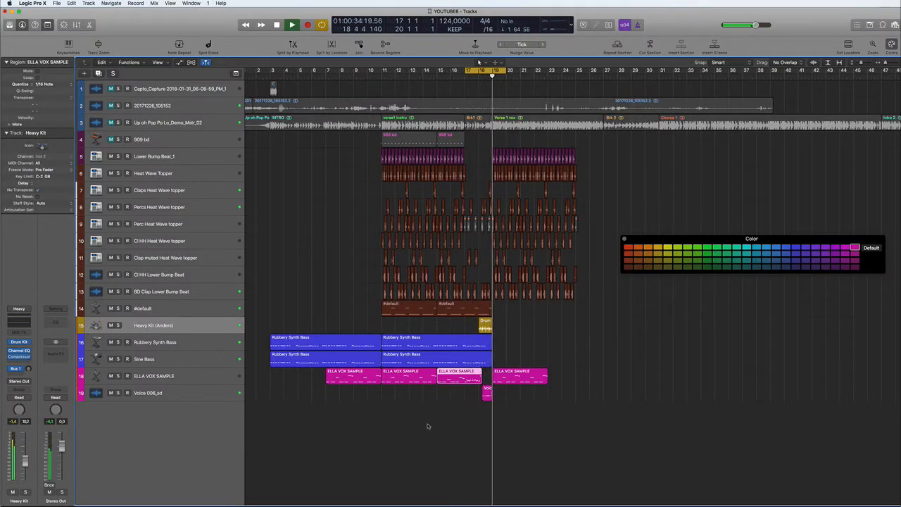
{"action": "left_click", "coordinate": [141, 392]}
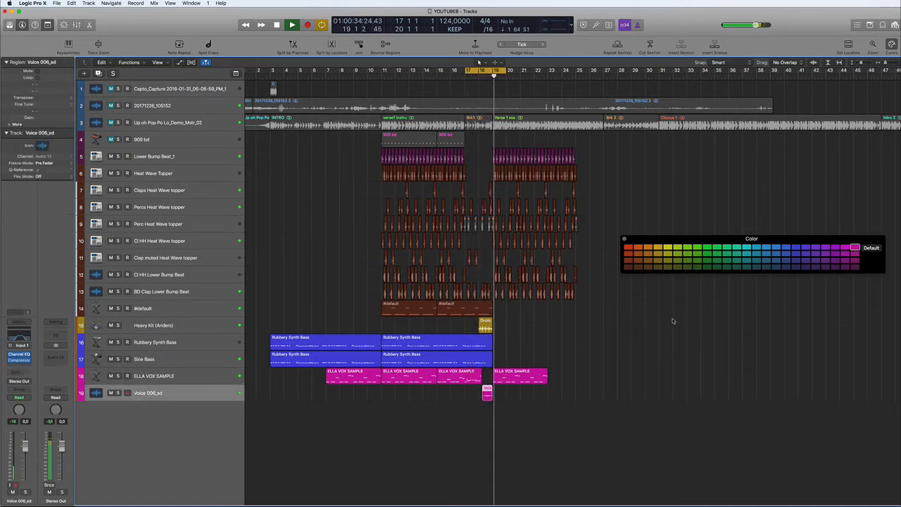
{"action": "key", "text": "space"}
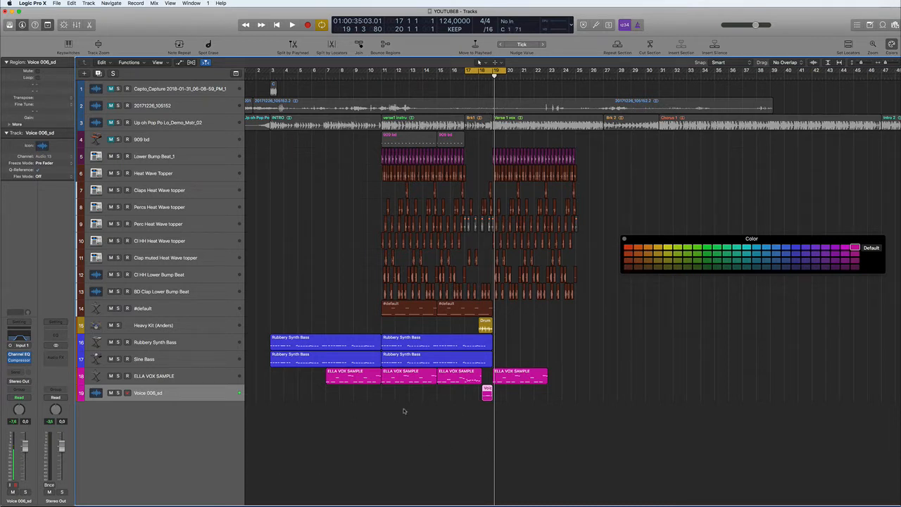
Set the cycle to the first ELLA VOX SAMPLE region's bars and start looped playback from bar 7.
{"action": "key", "text": "ctrl+u"}
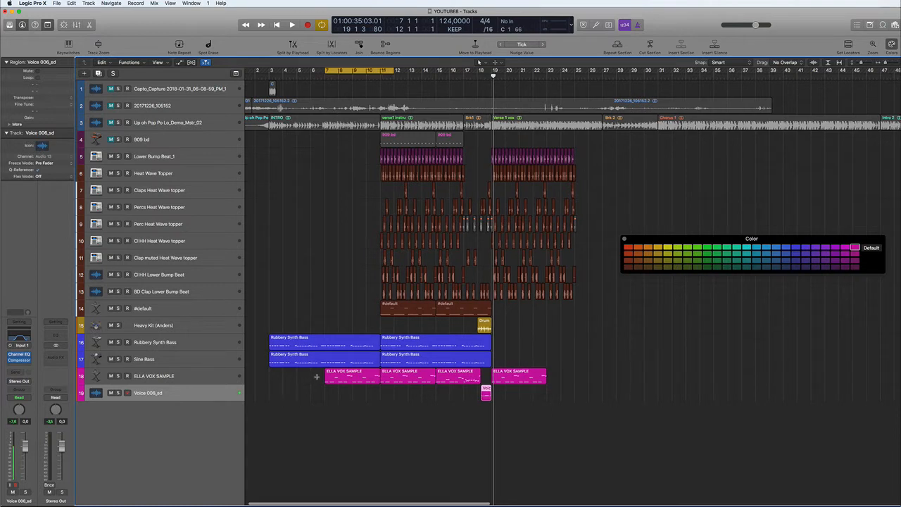
{"action": "left_click", "coordinate": [214, 380]}
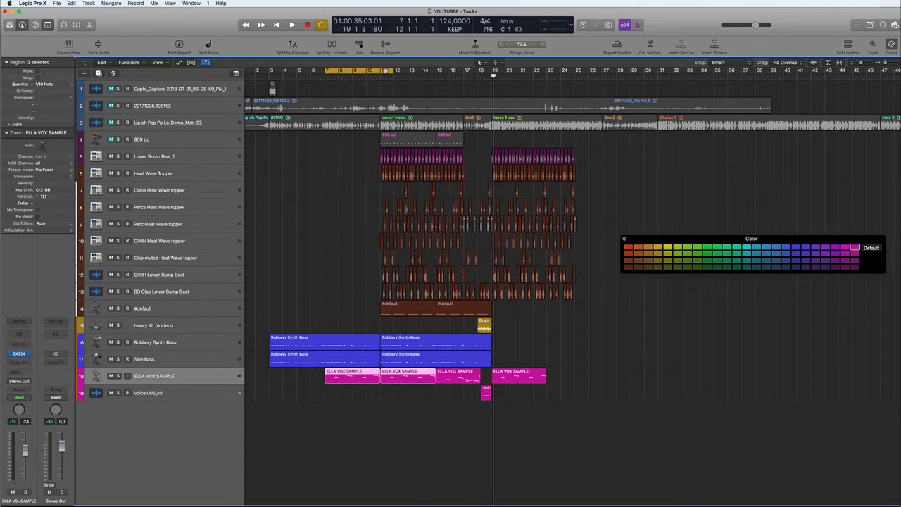
{"action": "key", "text": "space"}
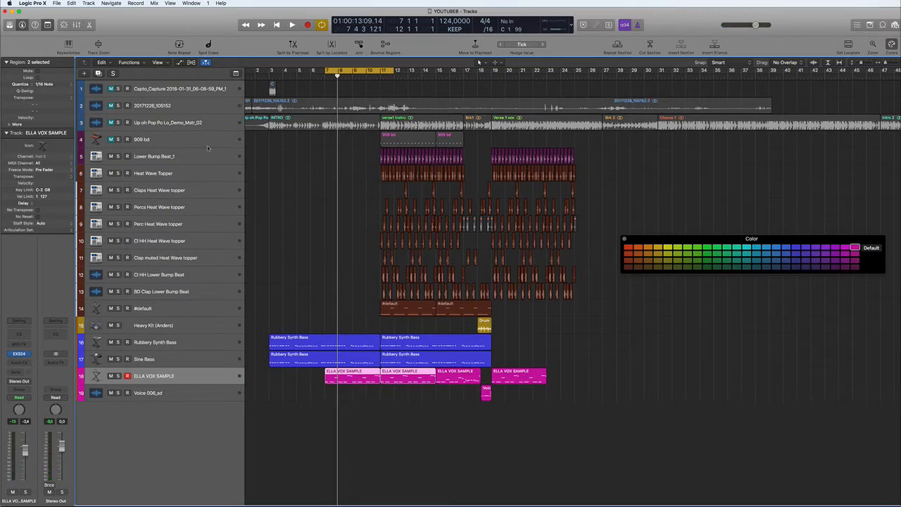
Unmute and unsolo the Up oh Pop Po Lo_Demo_Mstr_02 track, then return to ELLA VOX SAMPLE and zoom in.
{"action": "left_click", "coordinate": [132, 127]}
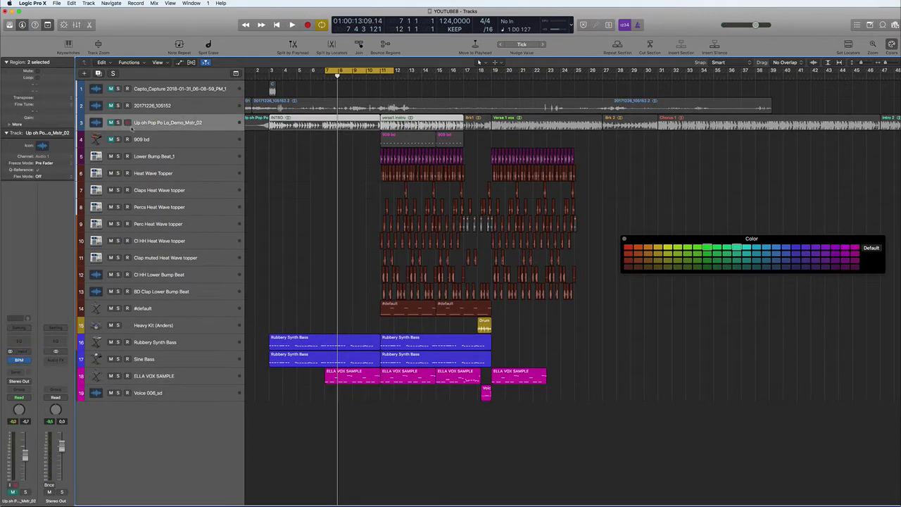
{"action": "left_click", "coordinate": [110, 124]}
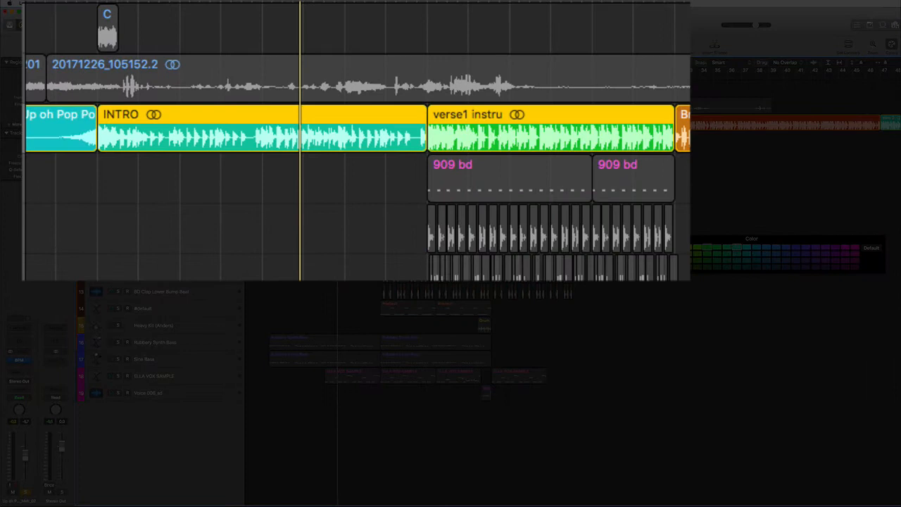
{"action": "key", "text": "space"}
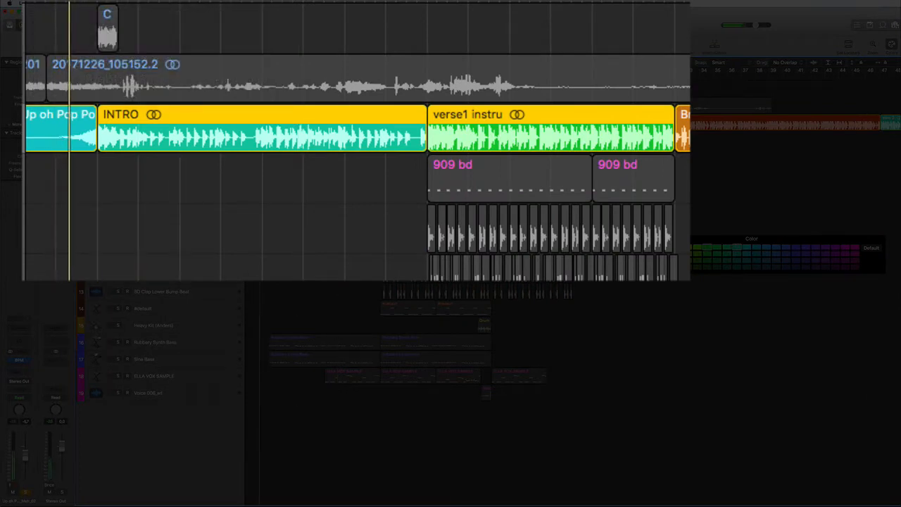
{"action": "key", "text": "s"}
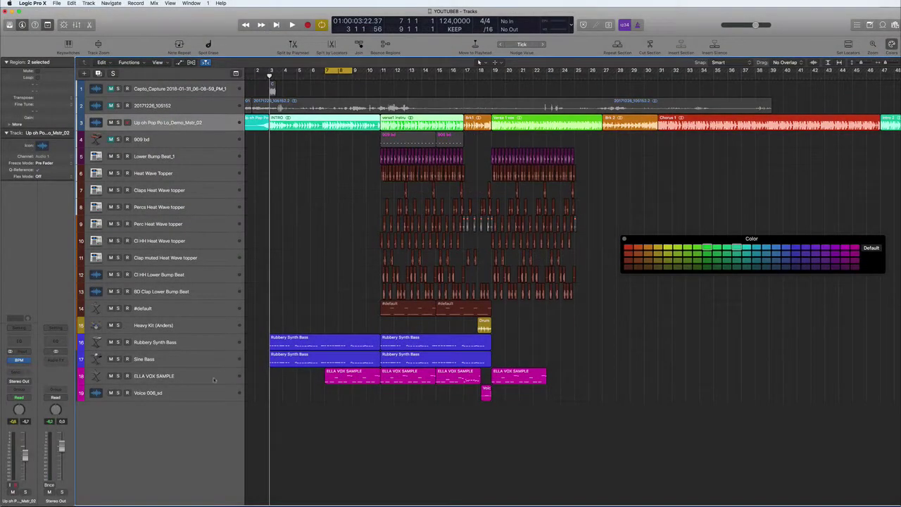
{"action": "left_click", "coordinate": [214, 377]}
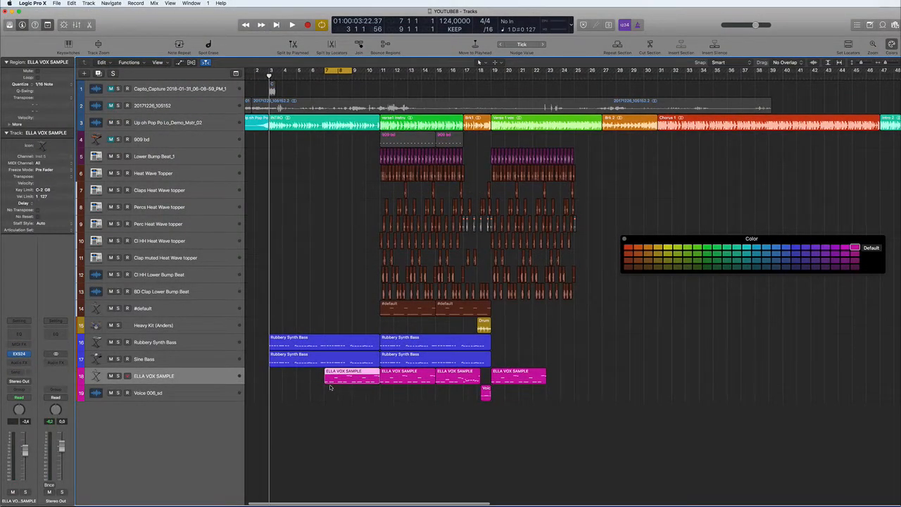
{"action": "left_click", "coordinate": [296, 415], "text": "ctrl+alt"}
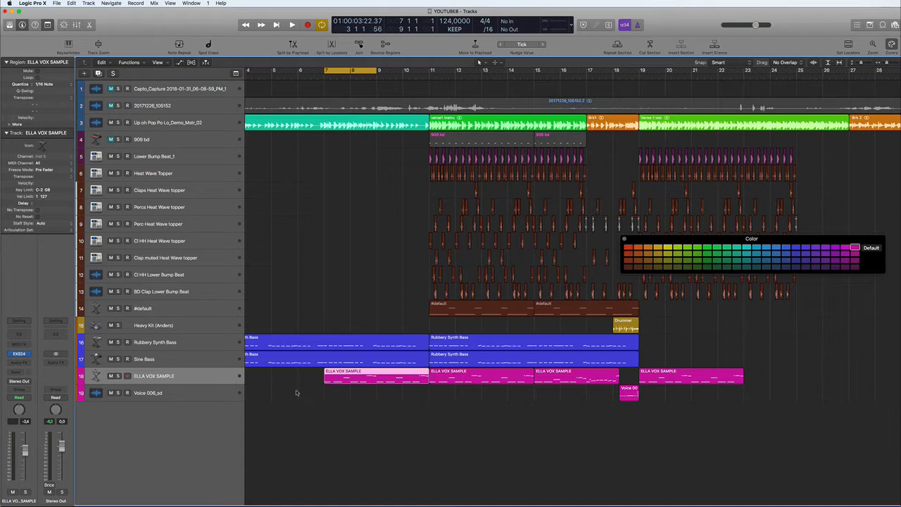
{"action": "scroll", "coordinate": [296, 393], "scroll_direction": "left", "scroll_amount": 1}
{"action": "scroll", "coordinate": [297, 393], "scroll_direction": "left", "scroll_amount": 4}
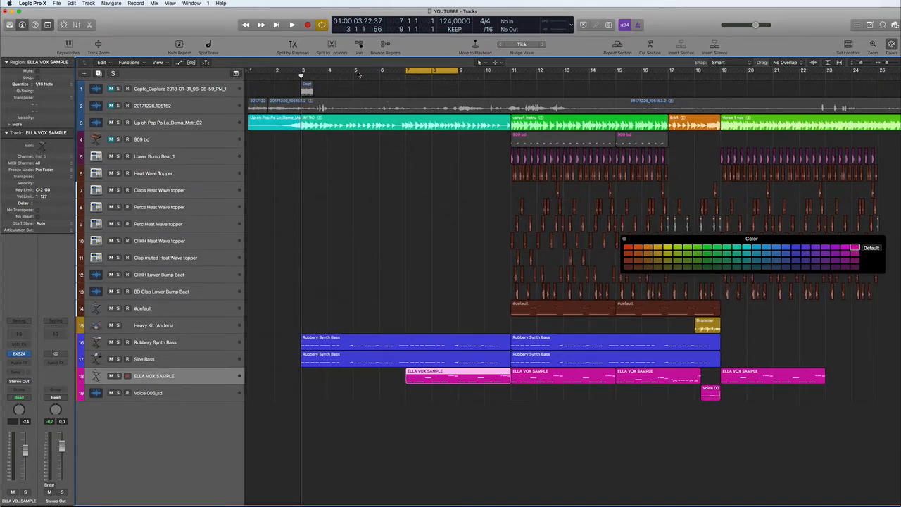
Move the loop start to bar 5, insert ChromaVerb on ELLA VOX SAMPLE, and split its first region near the start.
{"action": "left_click_drag", "start_coordinate": [358, 74], "coordinate": [356, 71]}
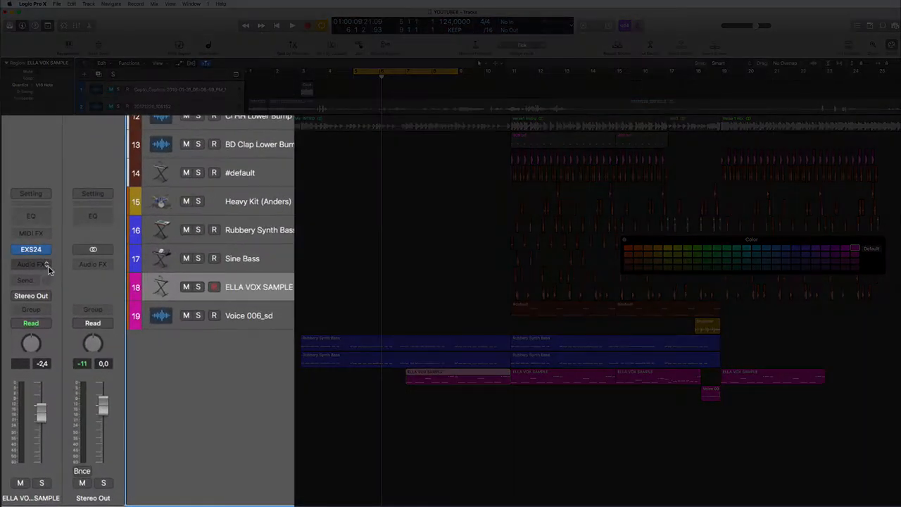
{"action": "left_click", "coordinate": [49, 266]}
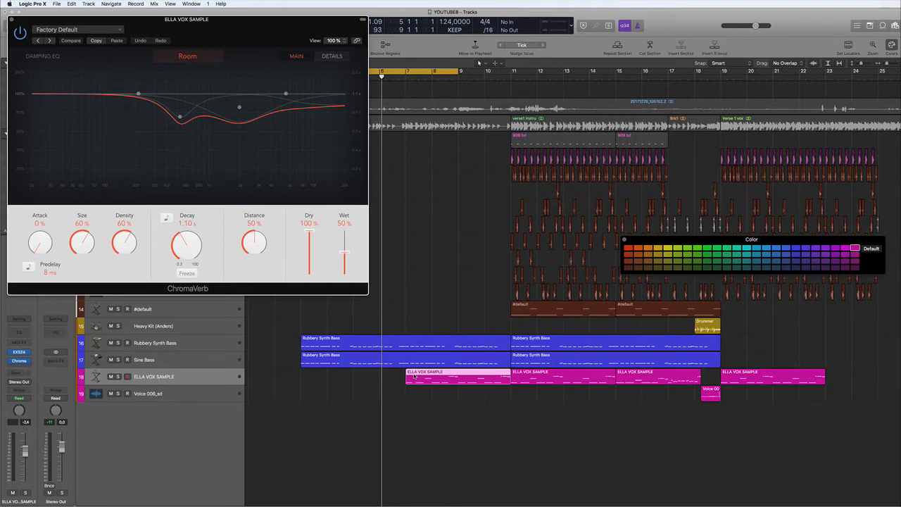
{"action": "scroll", "coordinate": [409, 378], "scroll_direction": "up", "scroll_amount": 5}
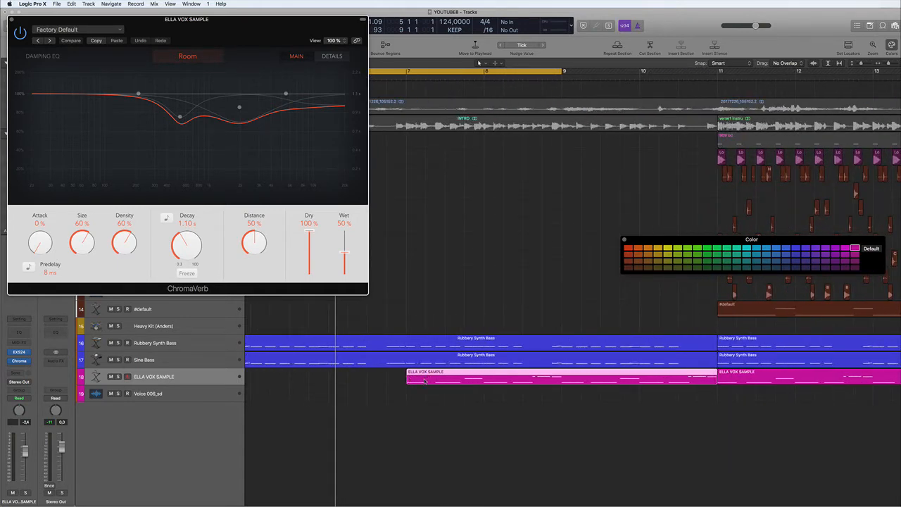
{"action": "scroll", "coordinate": [425, 386], "scroll_direction": "up", "scroll_amount": 2}
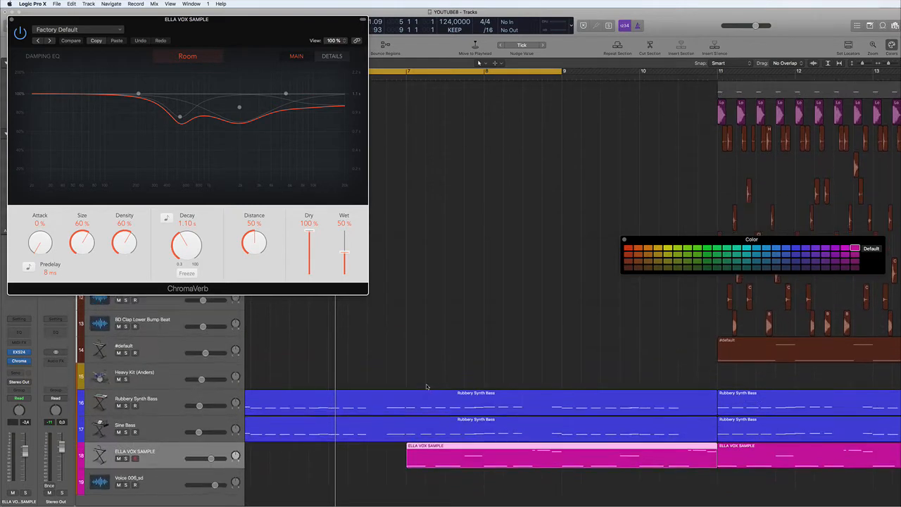
{"action": "scroll", "coordinate": [425, 387], "scroll_direction": "up", "scroll_amount": 2}
{"action": "scroll", "coordinate": [426, 388], "scroll_direction": "up", "scroll_amount": 2}
{"action": "scroll", "coordinate": [425, 390], "scroll_direction": "up", "scroll_amount": 2}
{"action": "scroll", "coordinate": [426, 392], "scroll_direction": "up", "scroll_amount": 1}
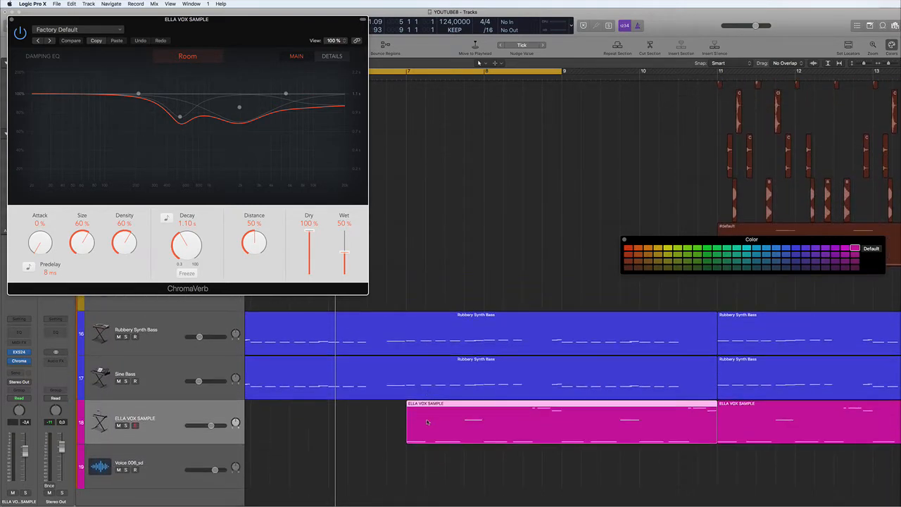
{"action": "left_click", "coordinate": [399, 451]}
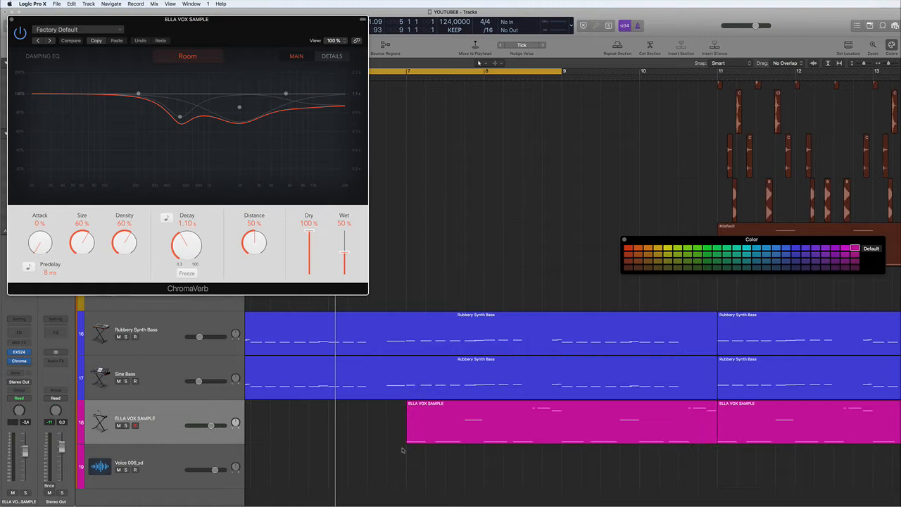
{"action": "left_click", "coordinate": [426, 432]}
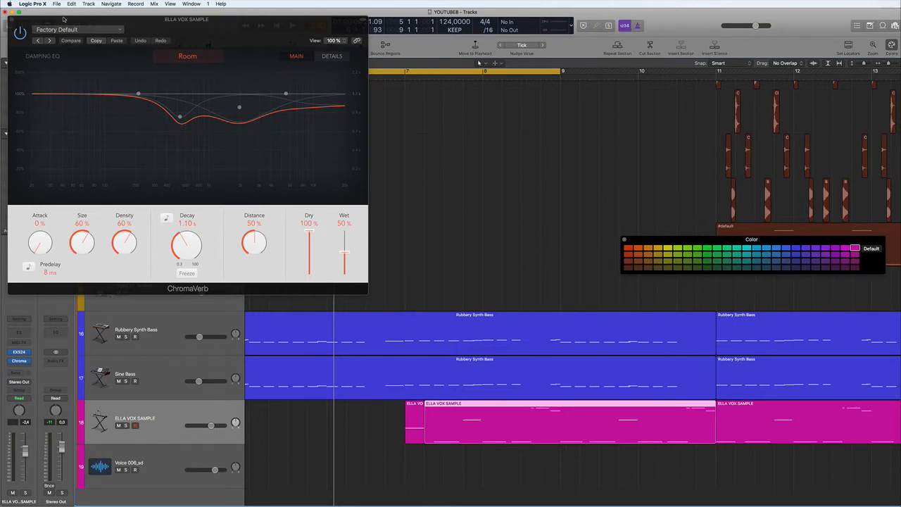
Mute the split-off ELLA VOX SAMPLE piece in the Region inspector and shift the loop one bar later.
{"action": "mouse_move", "coordinate": [65, 19]}
{"action": "left_mouse_down"}
{"action": "mouse_move", "coordinate": [559, 25]}
{"action": "mouse_move", "coordinate": [551, 24]}
{"action": "left_mouse_up"}
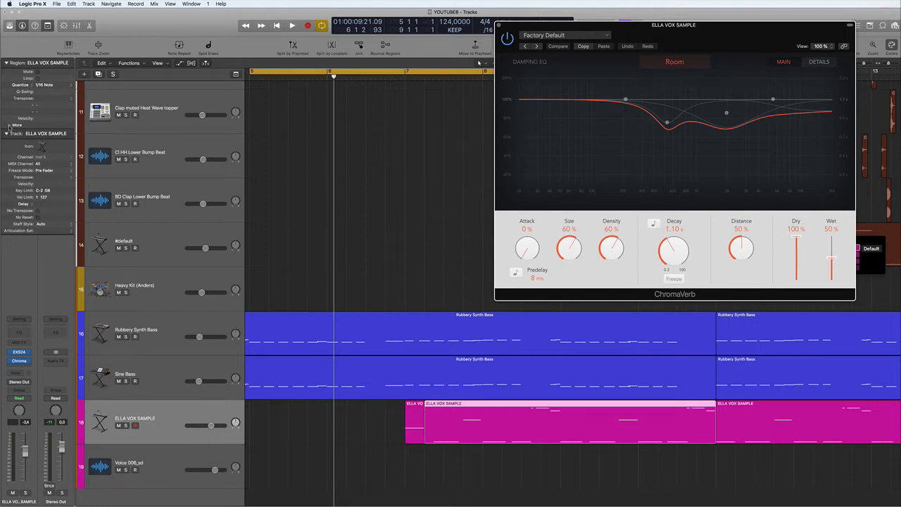
{"action": "left_click", "coordinate": [9, 126]}
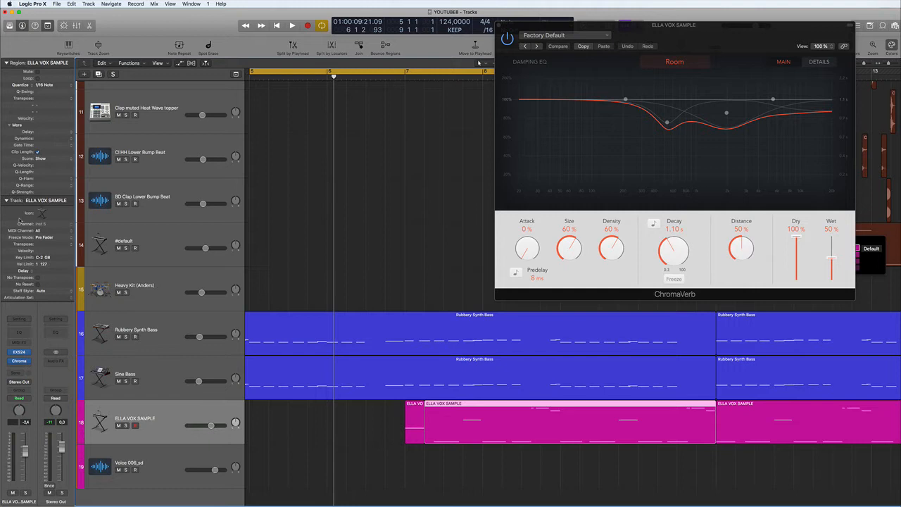
{"action": "left_click", "coordinate": [39, 74]}
{"action": "left_click_drag", "start_coordinate": [333, 71], "coordinate": [411, 71]}
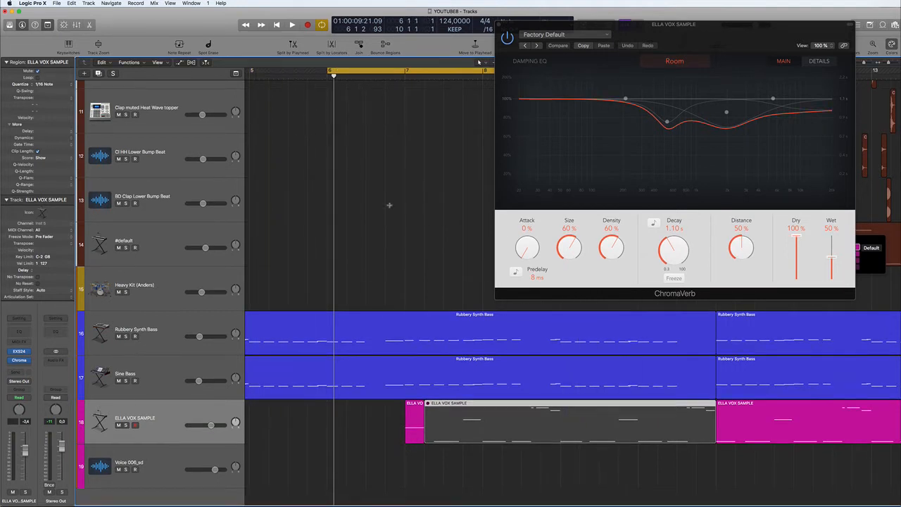
Solo the ELLA VOX SAMPLE track during playback and reset the loop to bars 7 to 9.
{"action": "key", "text": "space"}
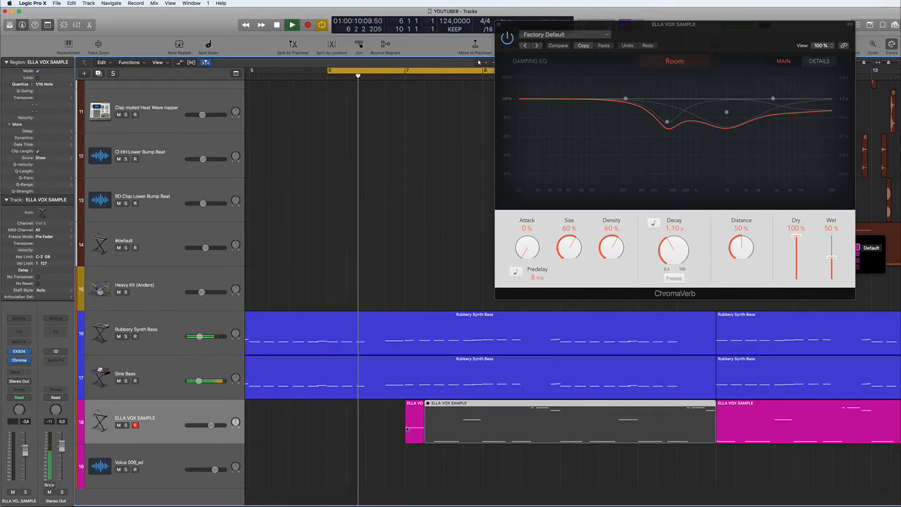
{"action": "left_click", "coordinate": [126, 425]}
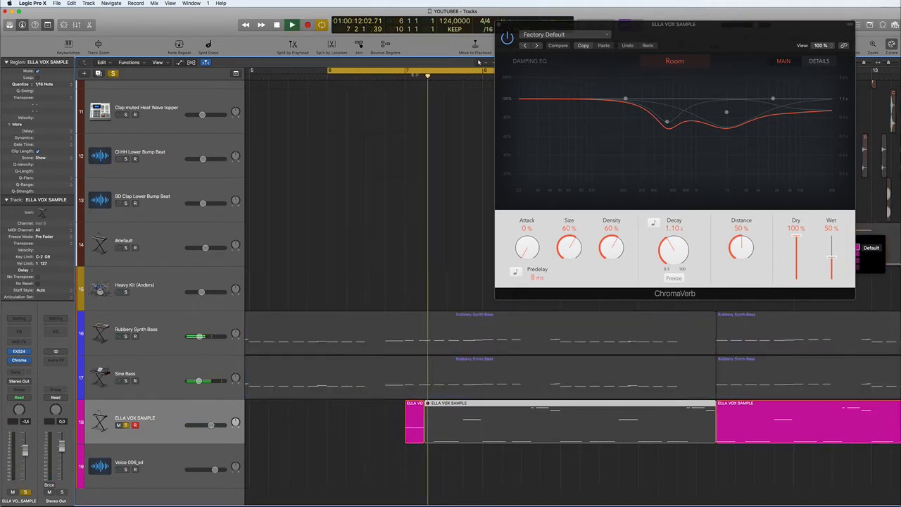
{"action": "key", "text": "space"}
{"action": "left_click", "coordinate": [407, 74]}
{"action": "left_click_drag", "start_coordinate": [407, 73], "coordinate": [562, 73]}
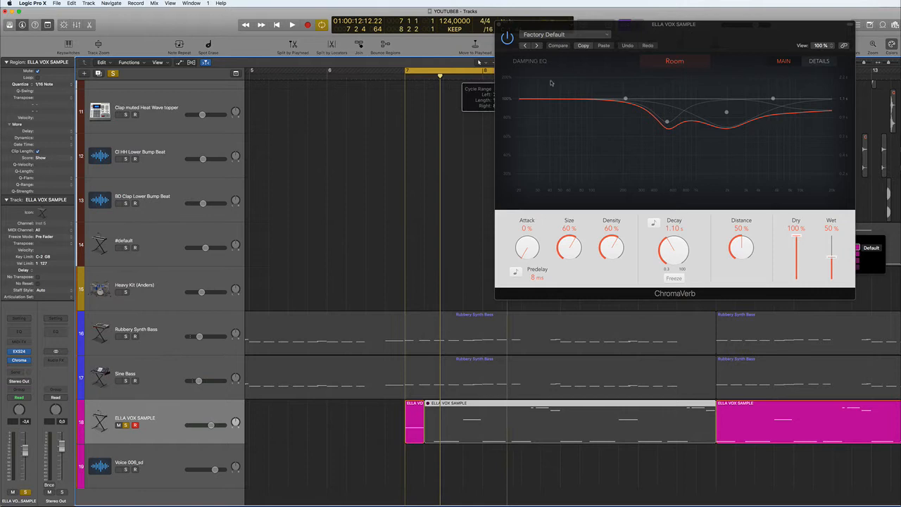
{"action": "left_click_drag", "start_coordinate": [613, 26], "coordinate": [808, 50]}
{"action": "scroll", "coordinate": [512, 224], "scroll_direction": "left", "scroll_amount": 10}
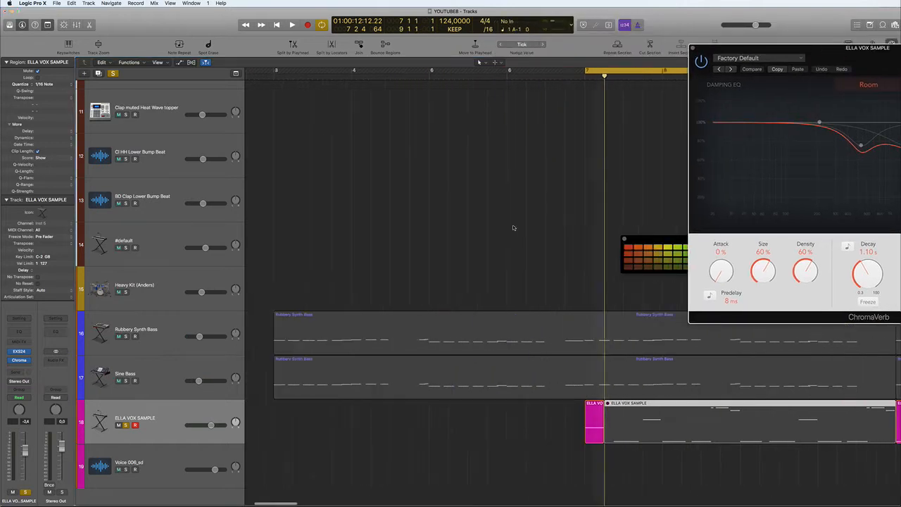
{"action": "scroll", "coordinate": [512, 225], "scroll_direction": "up", "scroll_amount": 3}
{"action": "scroll", "coordinate": [512, 225], "scroll_direction": "up", "scroll_amount": 3}
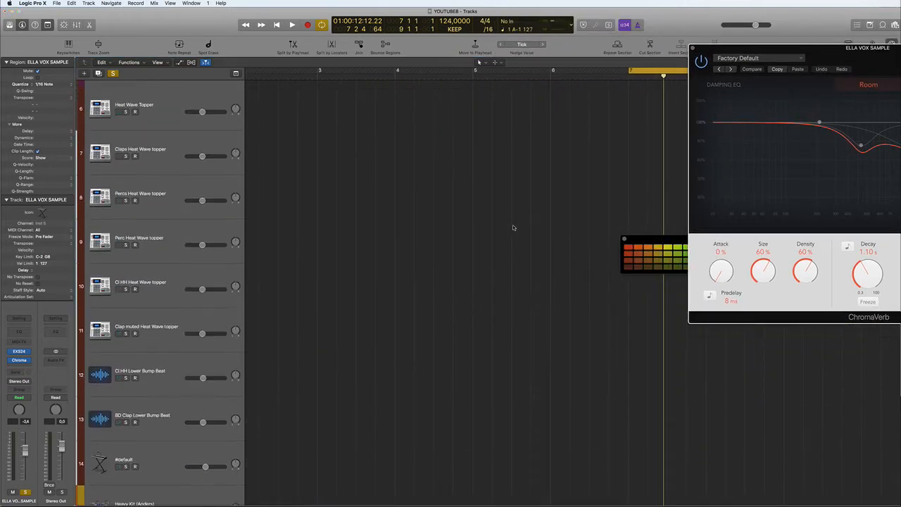
{"action": "scroll", "coordinate": [513, 225], "scroll_direction": "up", "scroll_amount": 3}
{"action": "scroll", "coordinate": [513, 225], "scroll_direction": "up", "scroll_amount": 3}
{"action": "scroll", "coordinate": [513, 224], "scroll_direction": "left", "scroll_amount": 2}
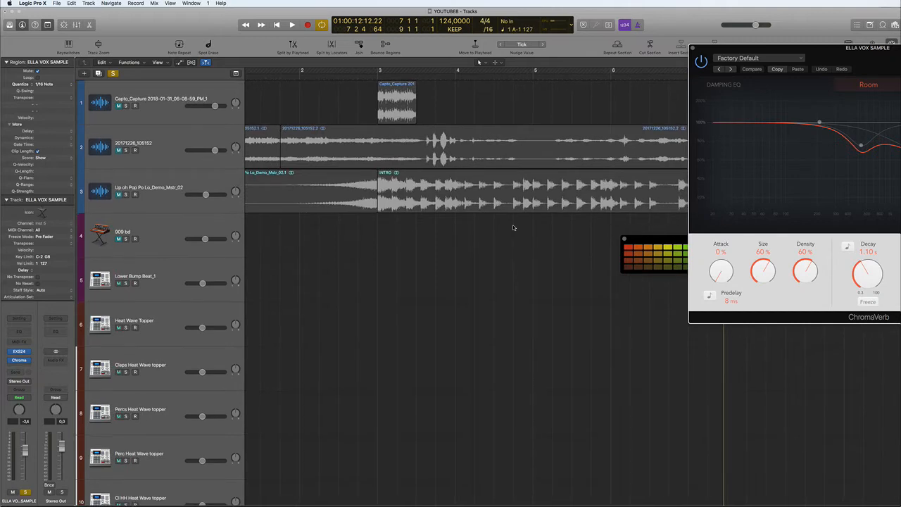
{"action": "scroll", "coordinate": [512, 225], "scroll_direction": "right", "scroll_amount": 5}
{"action": "scroll", "coordinate": [513, 228], "scroll_direction": "right", "scroll_amount": 5}
{"action": "scroll", "coordinate": [512, 227], "scroll_direction": "down", "scroll_amount": 5}
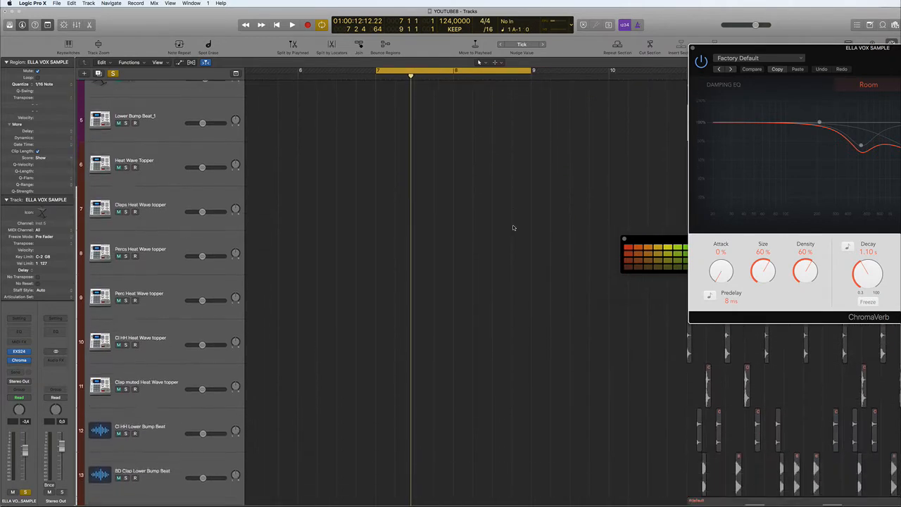
{"action": "scroll", "coordinate": [512, 227], "scroll_direction": "down", "scroll_amount": 5}
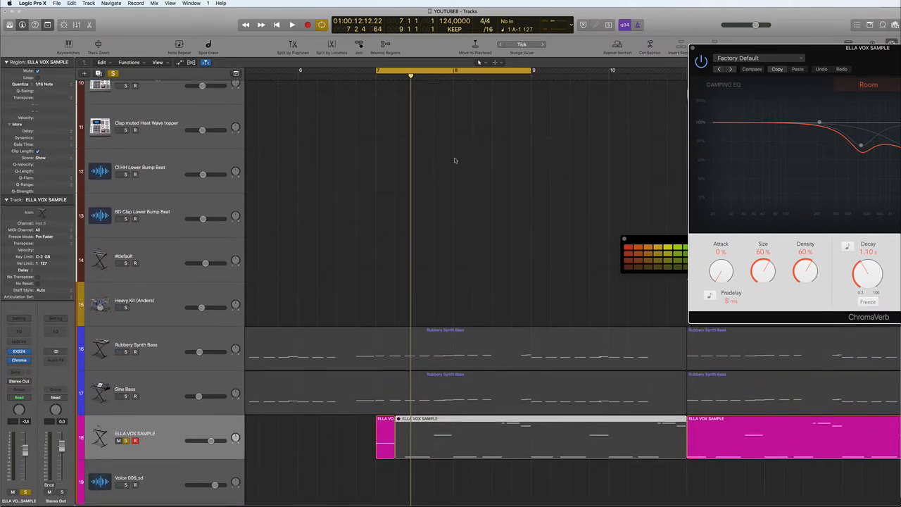
While auditioning the loop, adjust the ChromaVerb Decay and enlarge Size to about 76%.
{"action": "key", "text": "space"}
{"action": "key", "text": "space"}
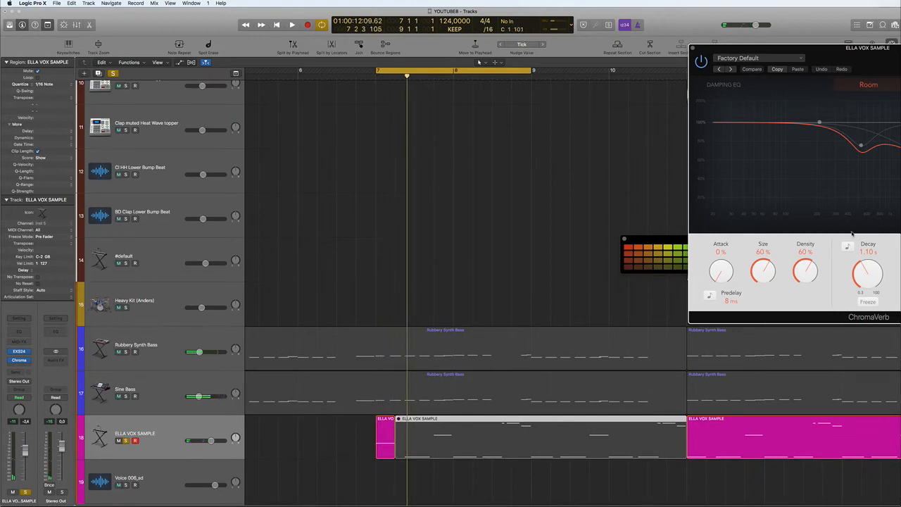
{"action": "left_click_drag", "start_coordinate": [866, 271], "coordinate": [870, 229]}
{"action": "key", "text": "space"}
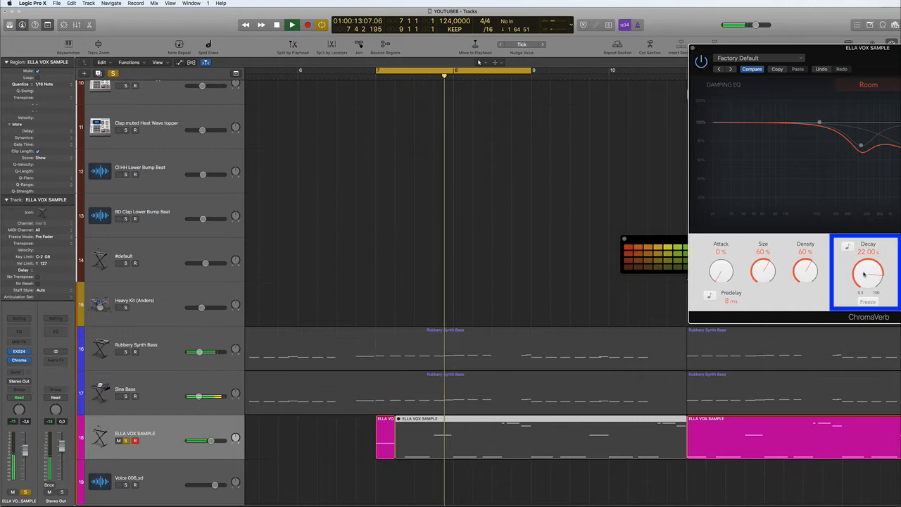
{"action": "left_click_drag", "start_coordinate": [864, 275], "coordinate": [862, 285]}
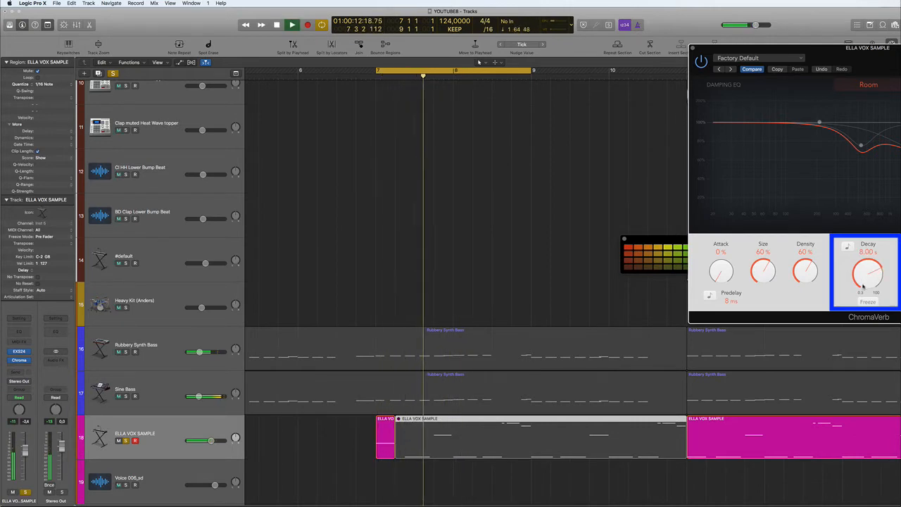
{"action": "key", "text": "space"}
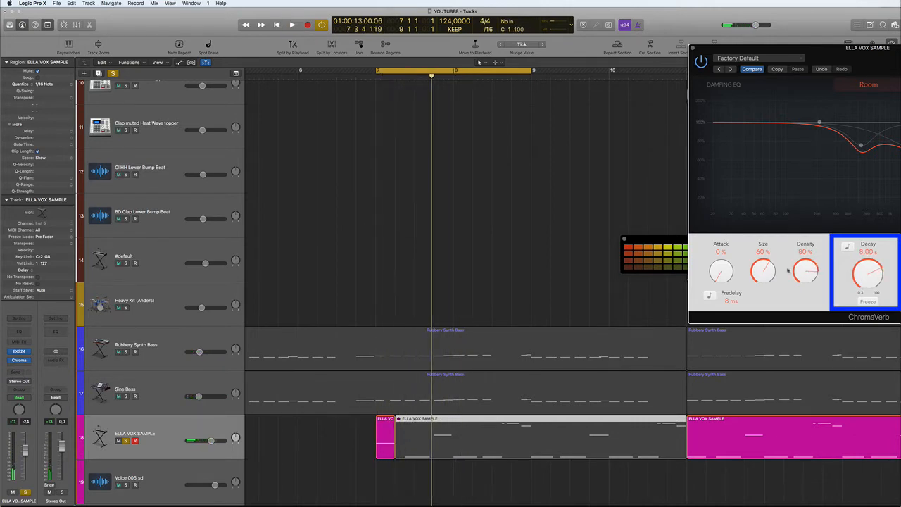
{"action": "key", "text": "space"}
{"action": "left_click_drag", "start_coordinate": [763, 271], "coordinate": [762, 257]}
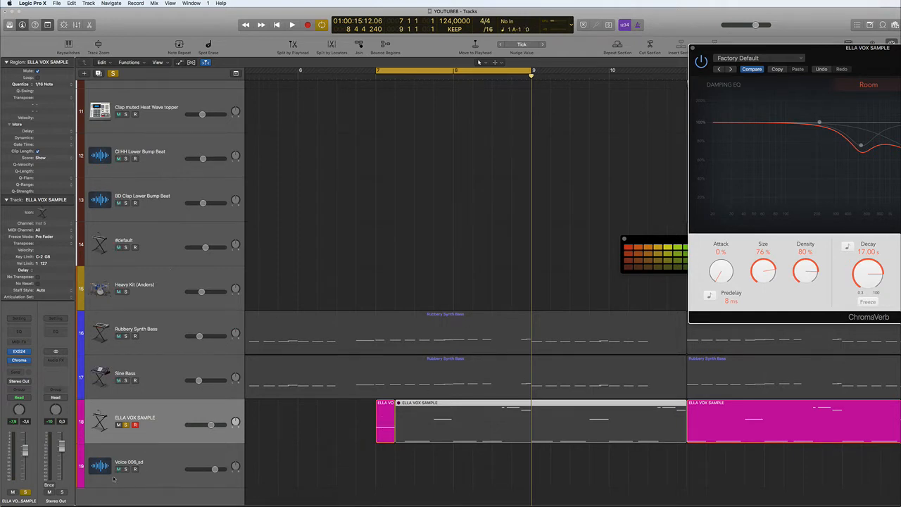
Bounce bars 7–9 from Stereo Out with Add to Project ticked, naming the file REV VOX.
{"action": "left_click", "coordinate": [50, 486]}
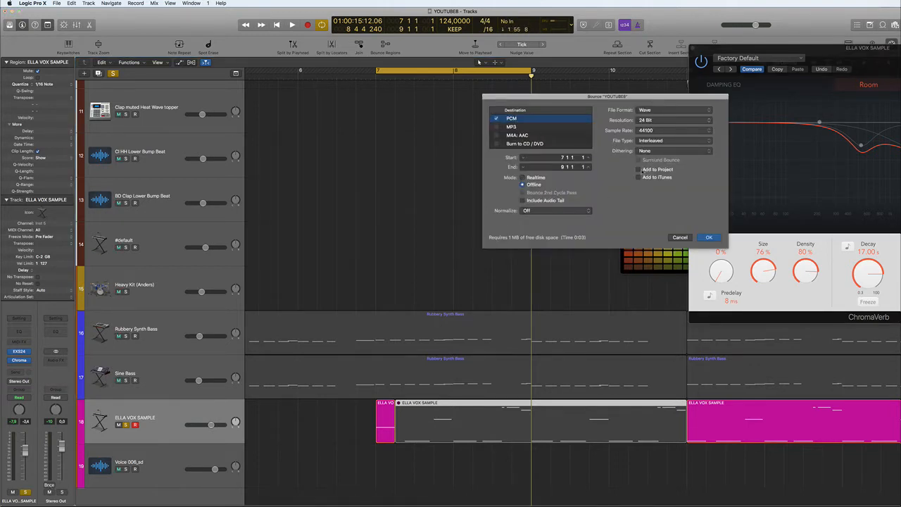
{"action": "left_click", "coordinate": [639, 169]}
{"action": "left_click", "coordinate": [708, 238]}
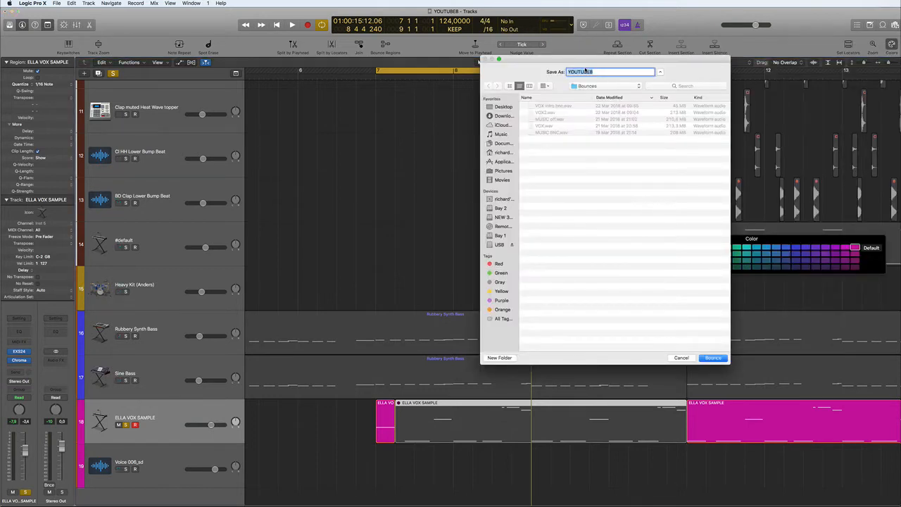
{"action": "type", "text": "REV VOX"}
{"action": "key", "text": "Return"}
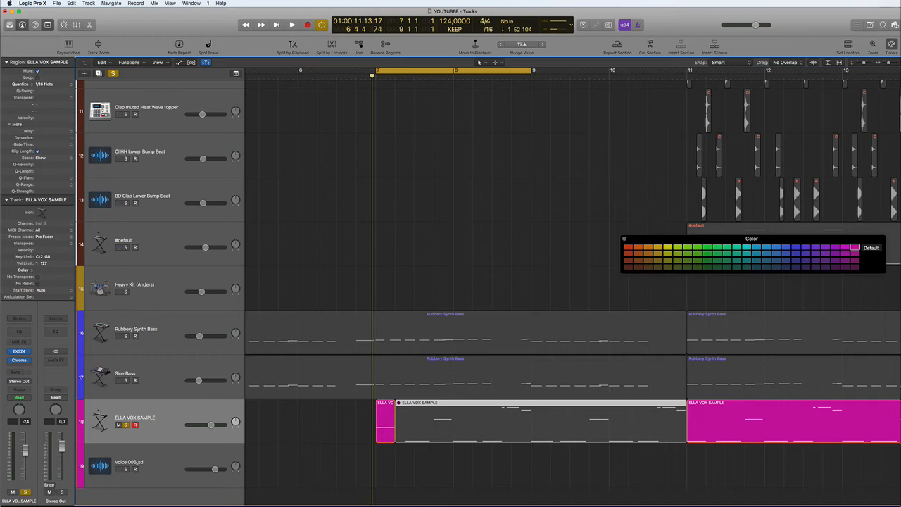
Show the Project audio list, collapse its entries, select REV VOX.wav and fit all tracks in view.
{"action": "left_click", "coordinate": [857, 25]}
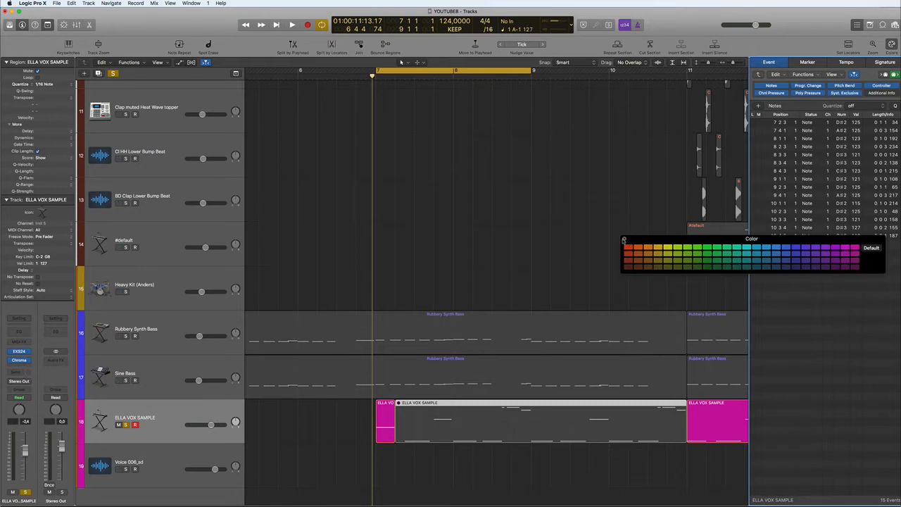
{"action": "left_click", "coordinate": [623, 239]}
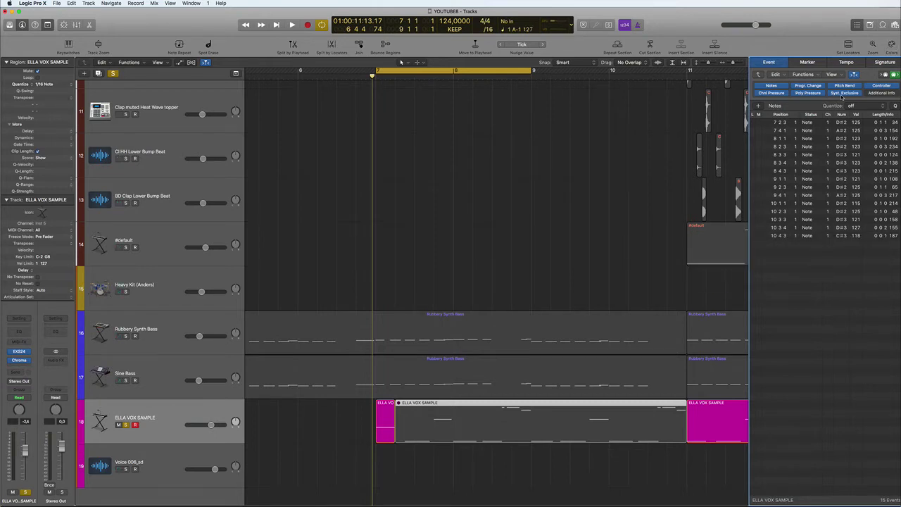
{"action": "left_click", "coordinate": [891, 25]}
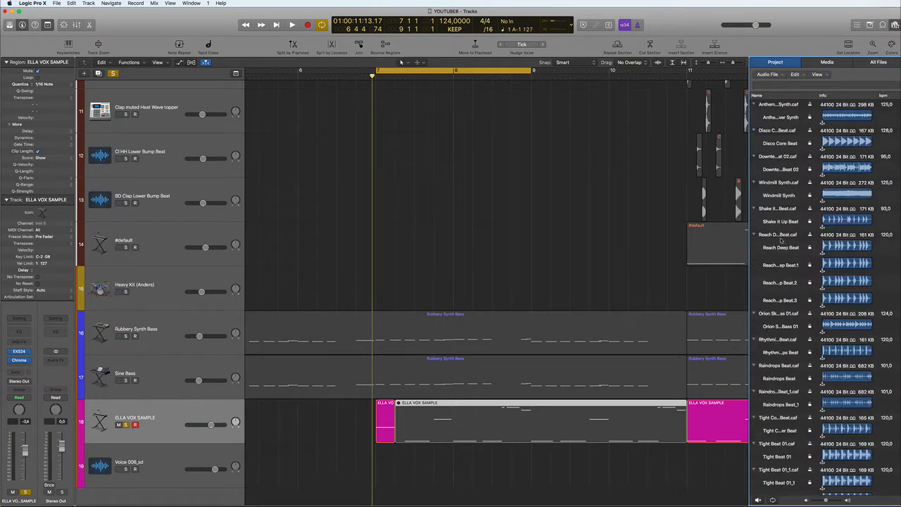
{"action": "left_click", "coordinate": [753, 104]}
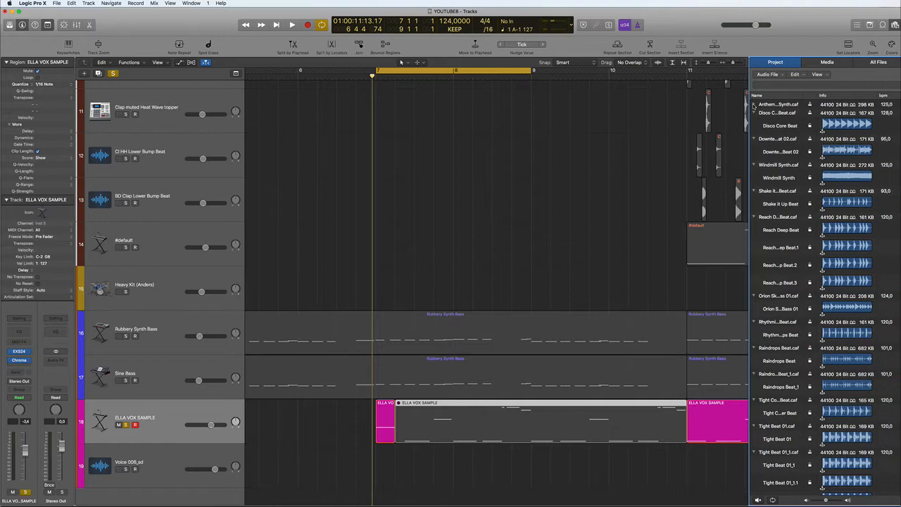
{"action": "left_click", "coordinate": [754, 104], "text": "alt"}
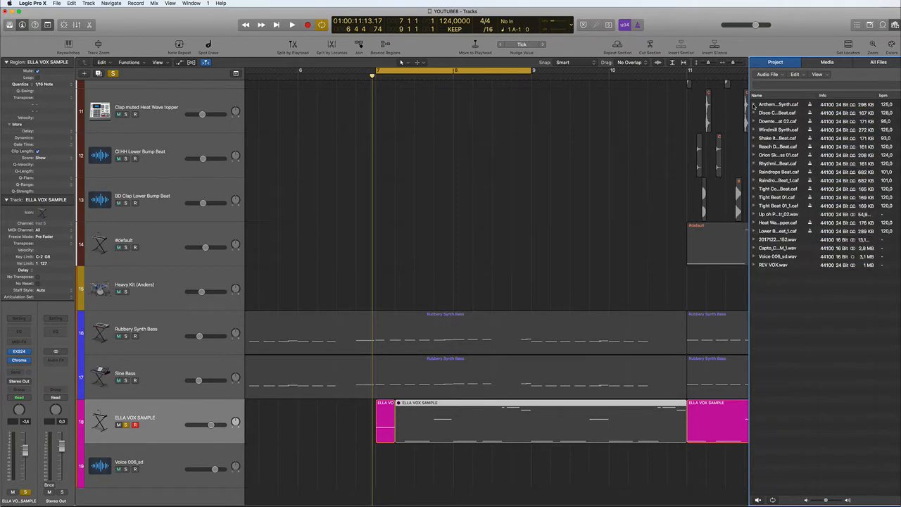
{"action": "left_click", "coordinate": [778, 265]}
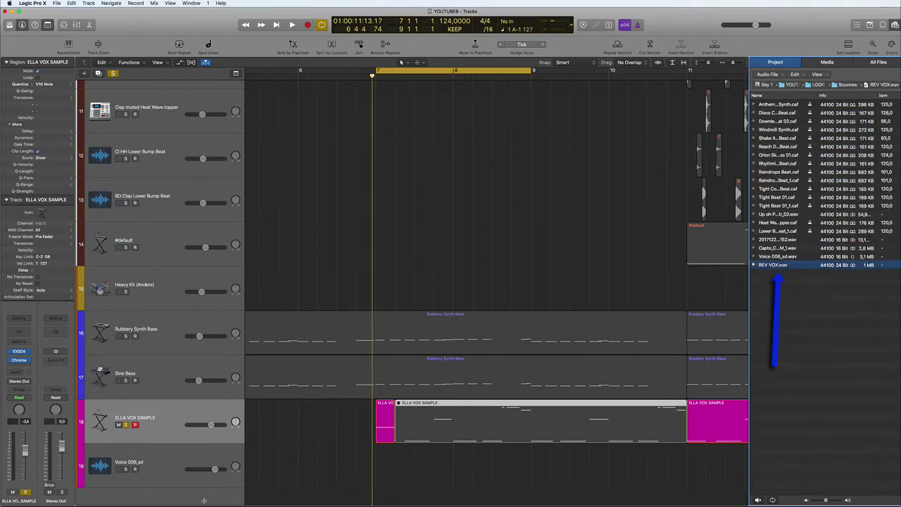
{"action": "left_click", "coordinate": [287, 471], "text": "ctrl+alt"}
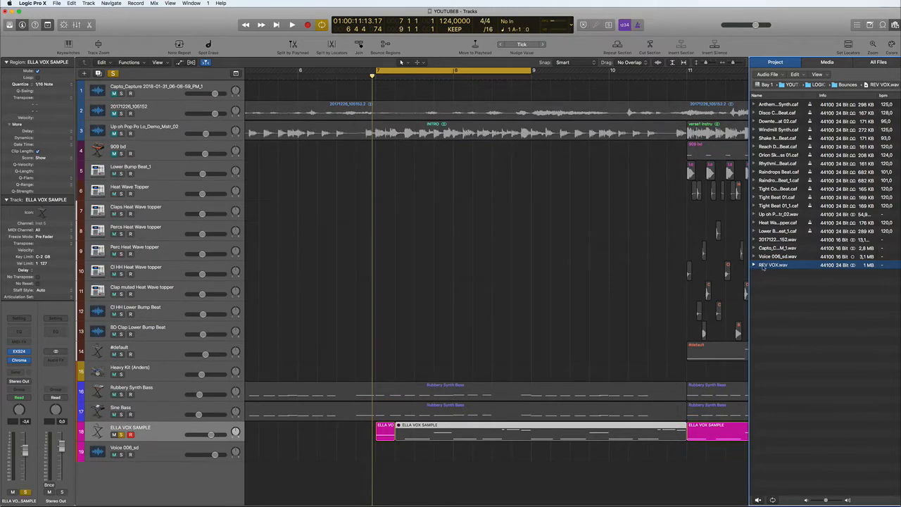
Add REV VOX.wav as a region on a new track and position it at bar 5.
{"action": "left_click_drag", "start_coordinate": [762, 265], "coordinate": [353, 495]}
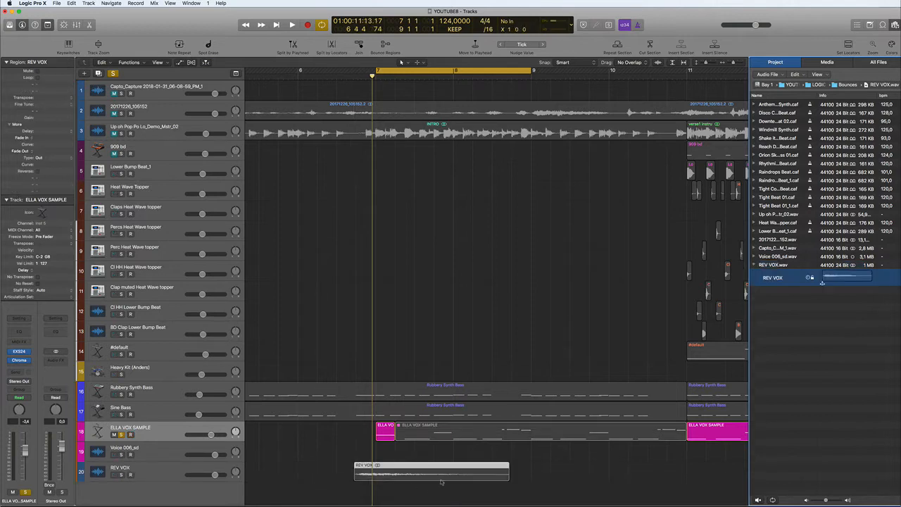
{"action": "left_click_drag", "start_coordinate": [478, 468], "coordinate": [379, 471]}
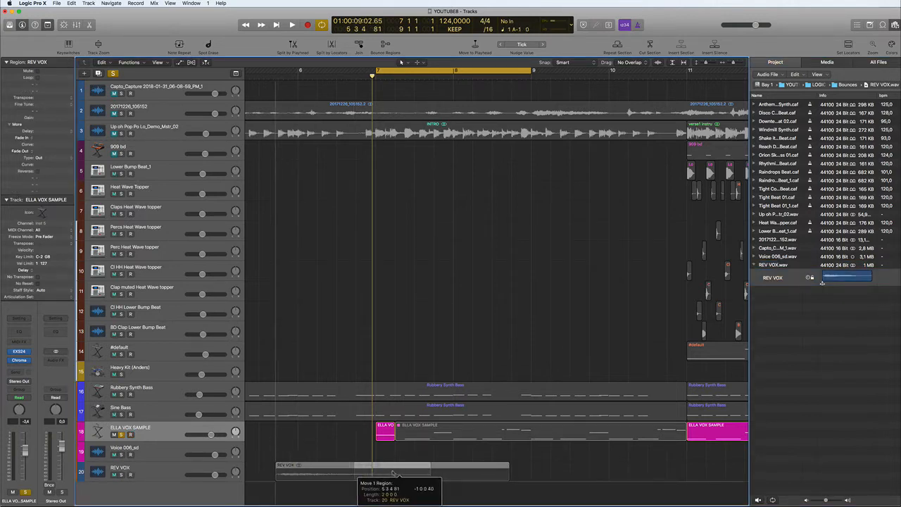
{"action": "scroll", "coordinate": [379, 471], "scroll_direction": "left", "scroll_amount": 5}
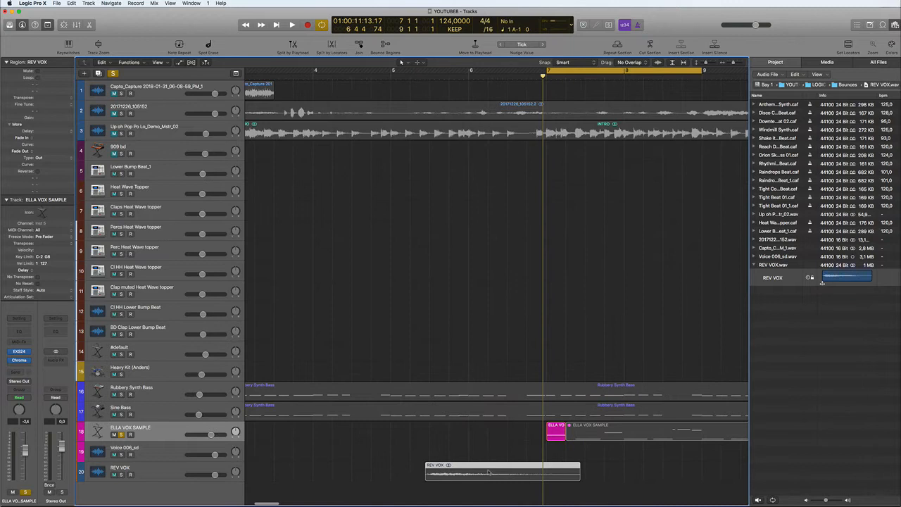
{"action": "left_click_drag", "start_coordinate": [485, 470], "coordinate": [451, 470]}
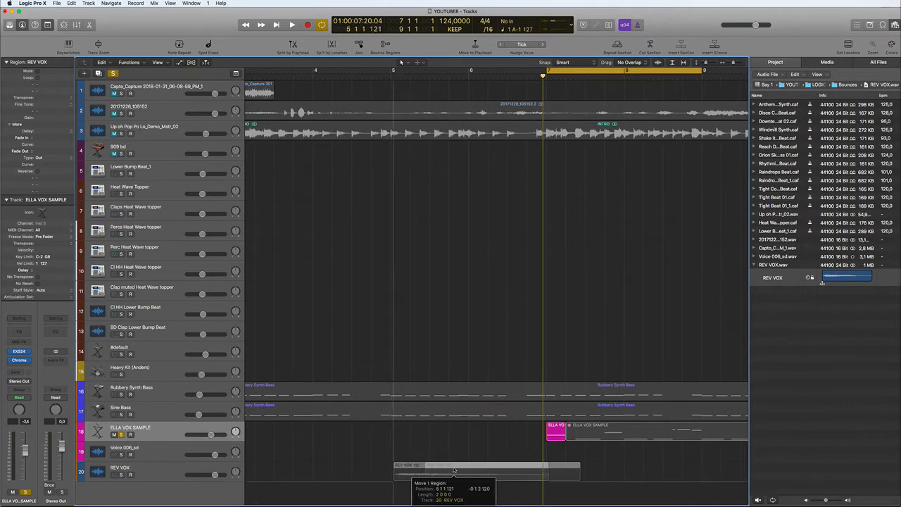
{"action": "left_click_drag", "start_coordinate": [451, 470], "coordinate": [451, 470]}
Loop bars 5 to 7 and audition the placed REV VOX region.
{"action": "left_click_drag", "start_coordinate": [695, 70], "coordinate": [541, 87]}
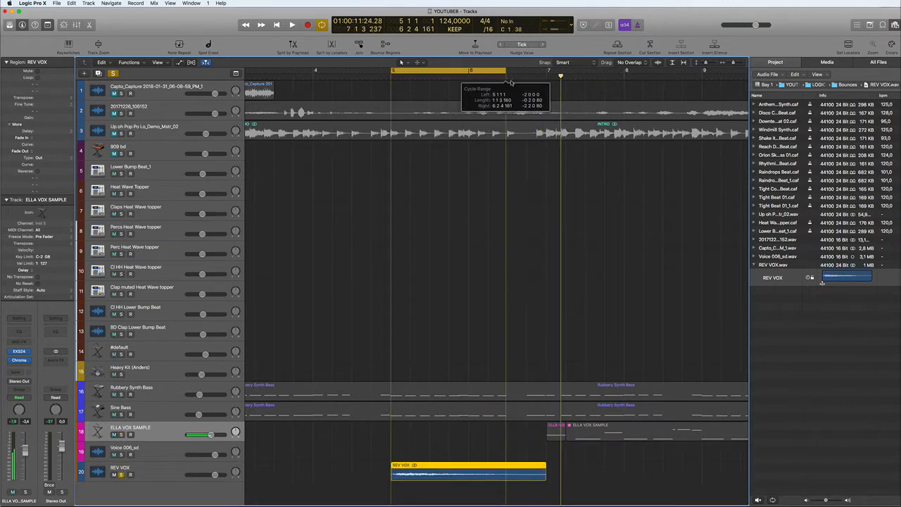
{"action": "key", "text": "space"}
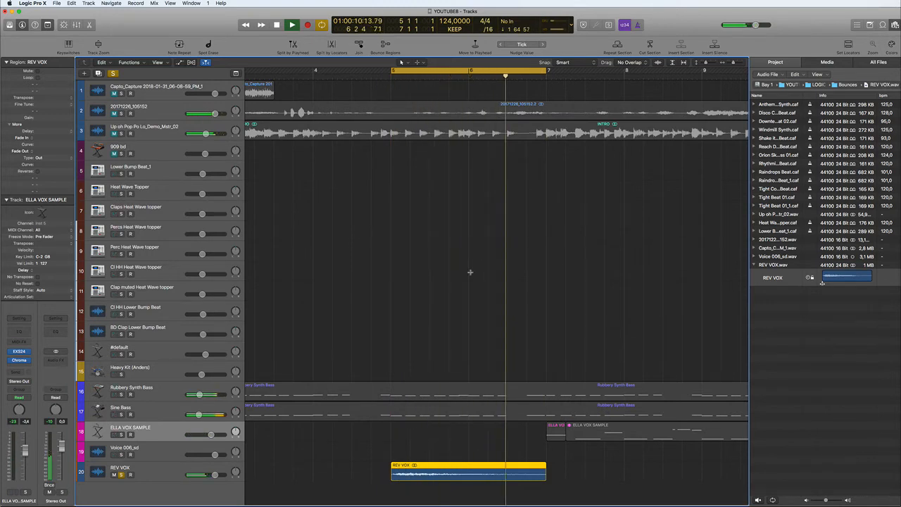
{"action": "left_click", "coordinate": [470, 272]}
Reverse the REV VOX audio with Functions > Reverse and return to the arrangement.
{"action": "double_click", "coordinate": [456, 468]}
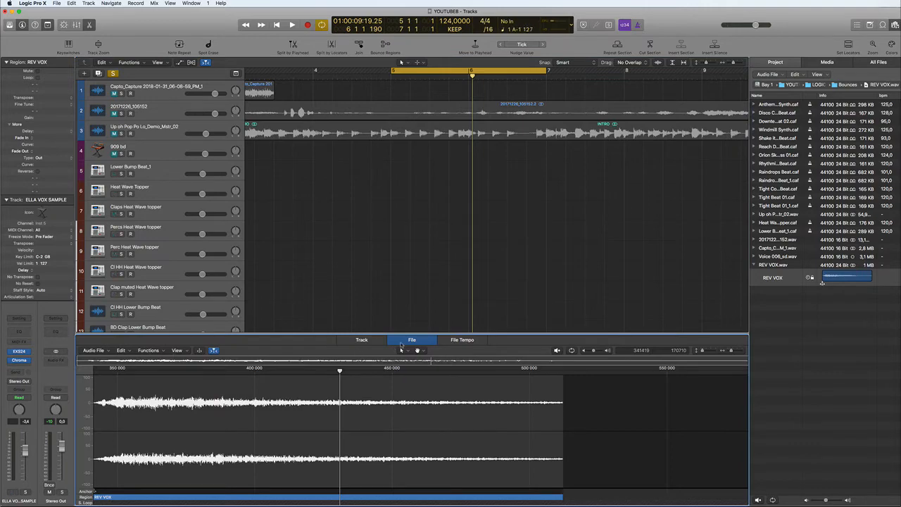
{"action": "left_click", "coordinate": [148, 350]}
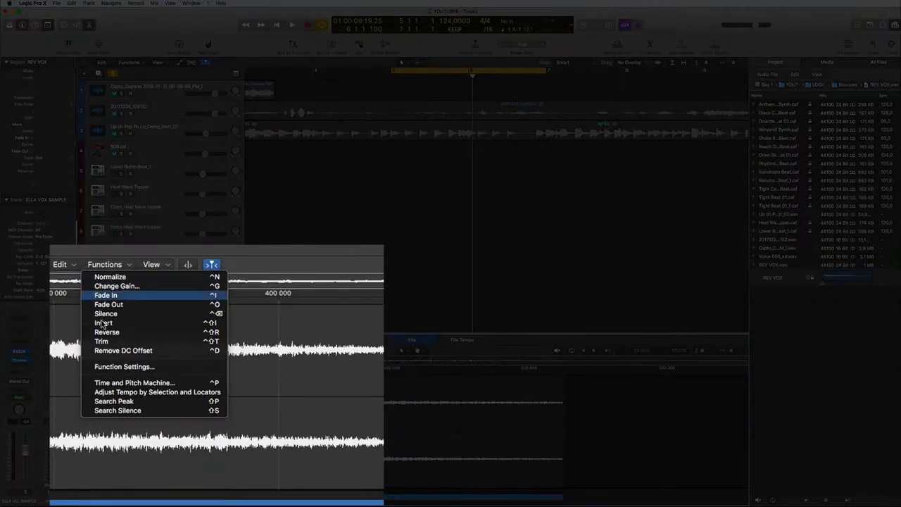
{"action": "left_click", "coordinate": [106, 331]}
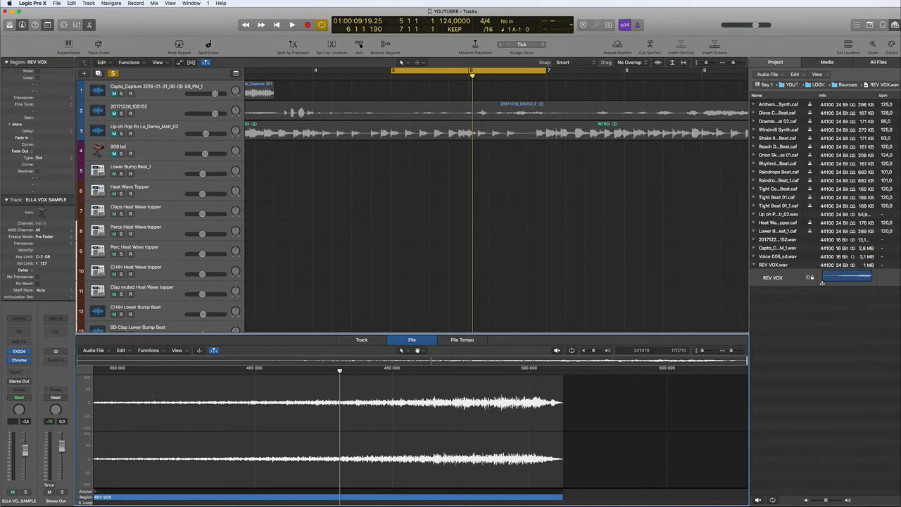
{"action": "key", "text": "e"}
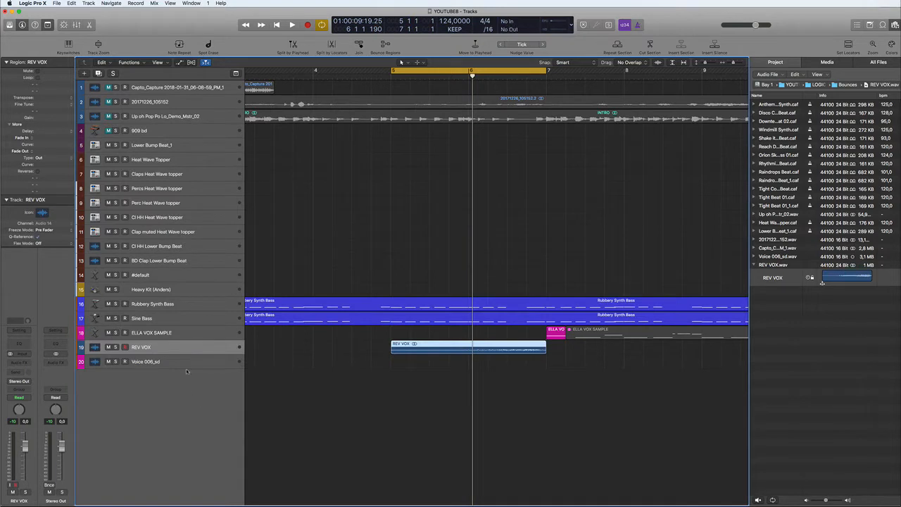
Audition the reversed vocal without the loop and zoom in on the REV VOX region.
{"action": "key", "text": "space"}
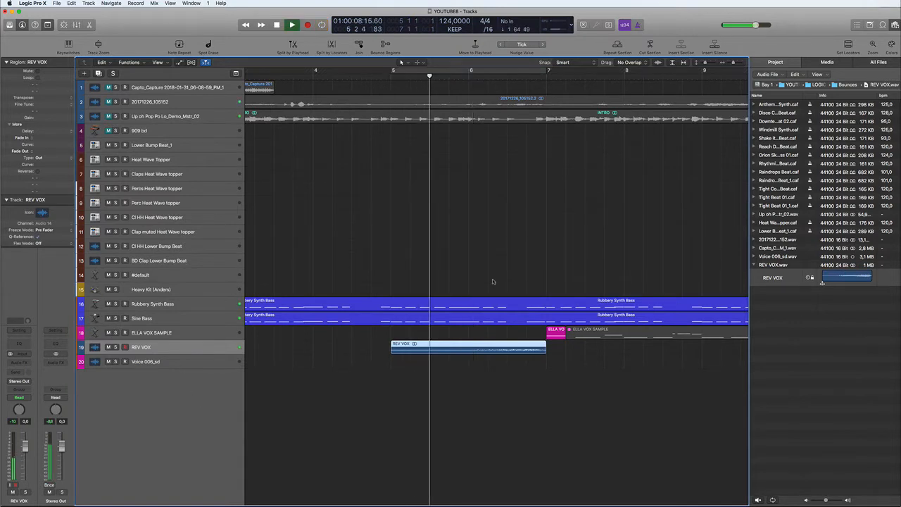
{"action": "key", "text": "c"}
{"action": "left_click", "coordinate": [508, 333], "text": "ctrl+alt"}
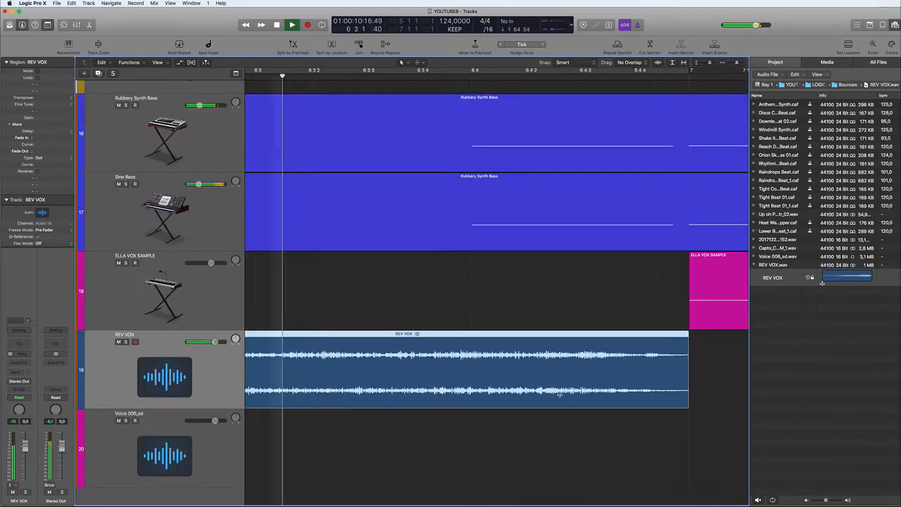
{"action": "key", "text": "space"}
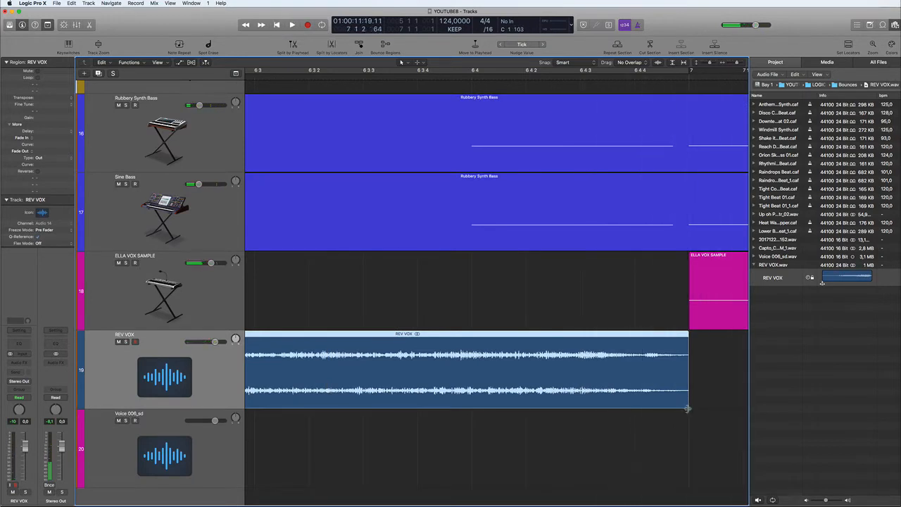
Trim the REV VOX region so it ends where the ELLA VOX SAMPLE region begins.
{"action": "mouse_move", "coordinate": [687, 405]}
{"action": "left_mouse_down"}
{"action": "mouse_move", "coordinate": [574, 406]}
{"action": "mouse_move", "coordinate": [689, 406]}
{"action": "left_mouse_up"}
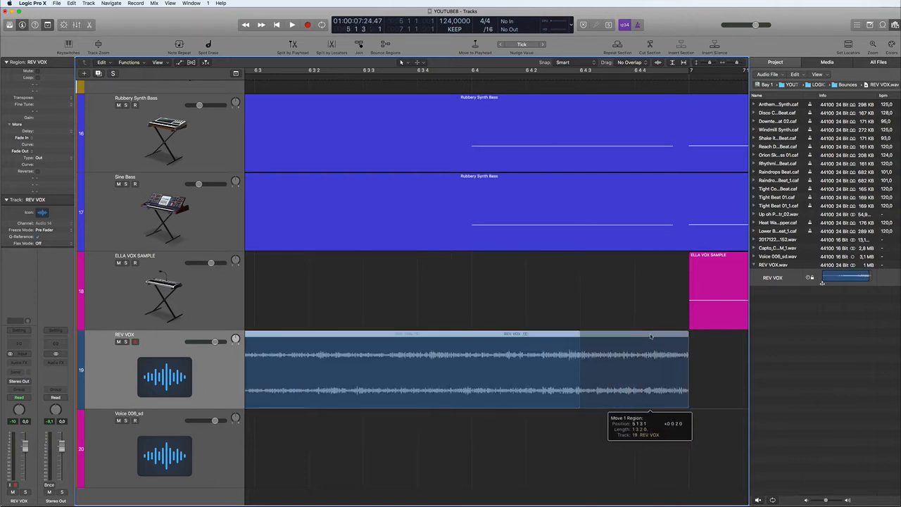
{"action": "left_click", "coordinate": [484, 283], "text": "ctrl+alt"}
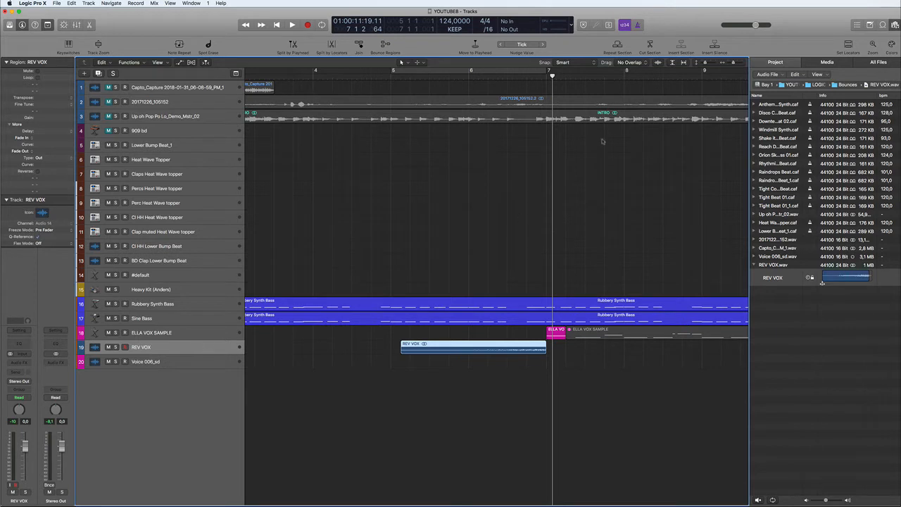
Colour the REV VOX region magenta from the Colors palette.
{"action": "left_click", "coordinate": [891, 45]}
{"action": "left_click", "coordinate": [853, 249]}
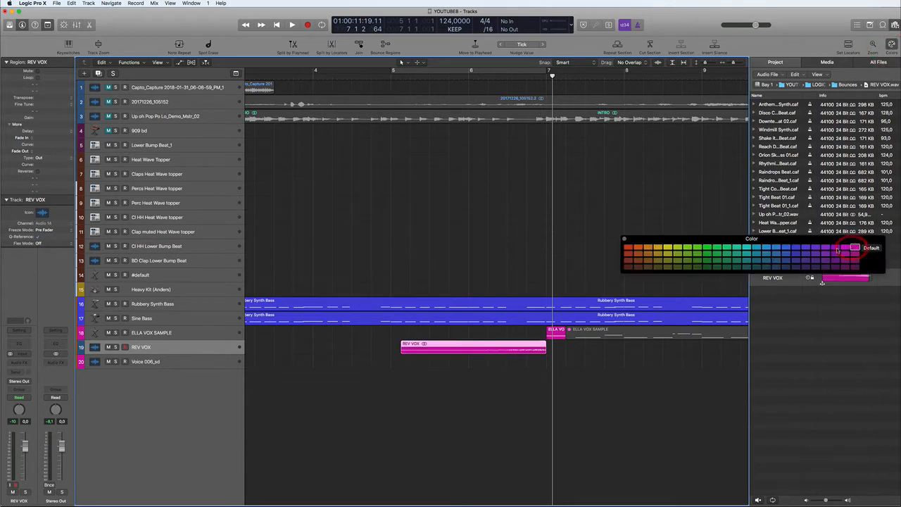
{"action": "left_click", "coordinate": [623, 240]}
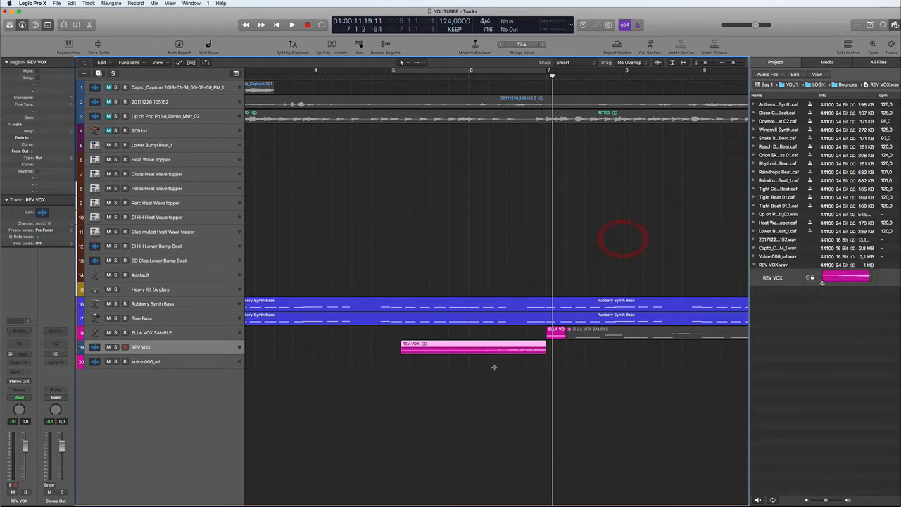
Unmute the ELLA VOX SAMPLE region around bars 7–11 and select its track.
{"action": "left_click", "coordinate": [493, 368], "text": "ctrl+alt"}
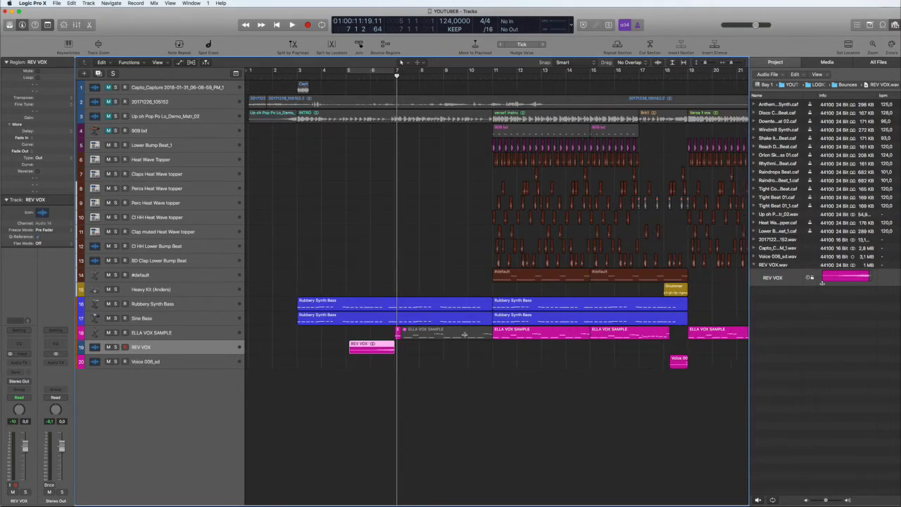
{"action": "left_click", "coordinate": [453, 330]}
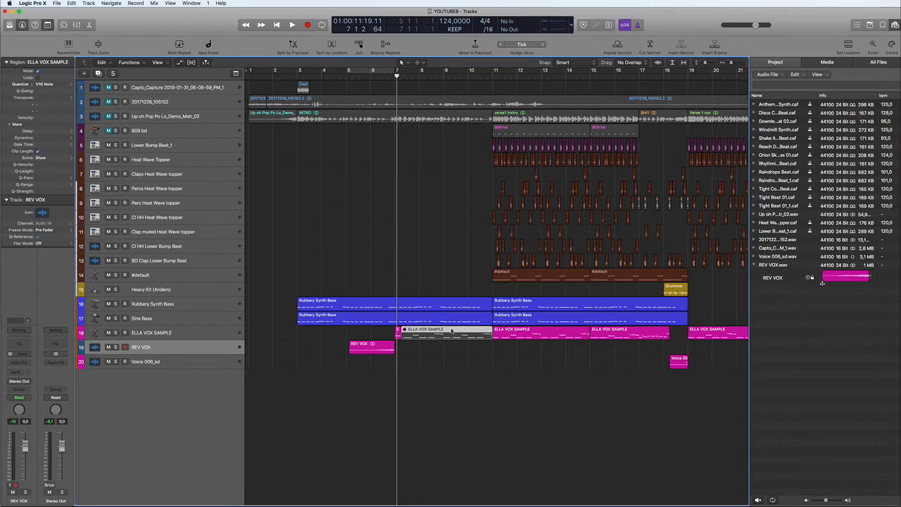
{"action": "key", "text": "ctrl+m"}
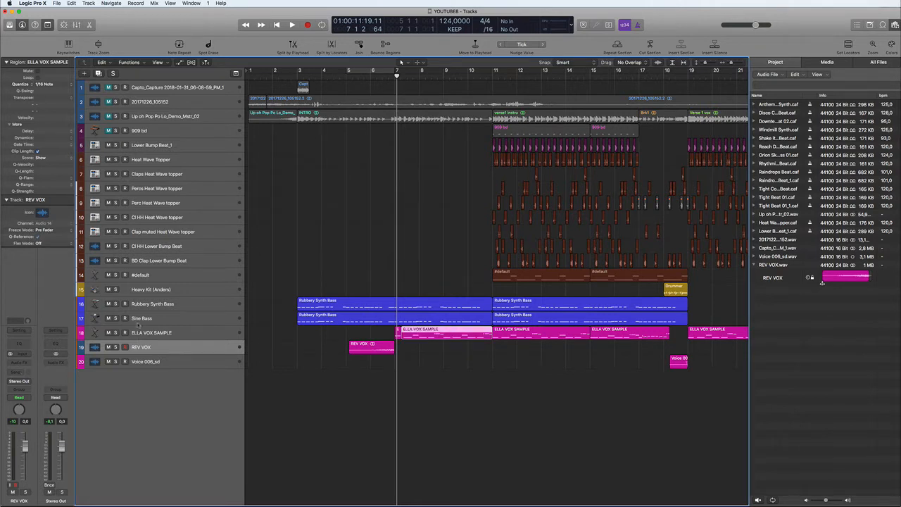
{"action": "left_click", "coordinate": [189, 335]}
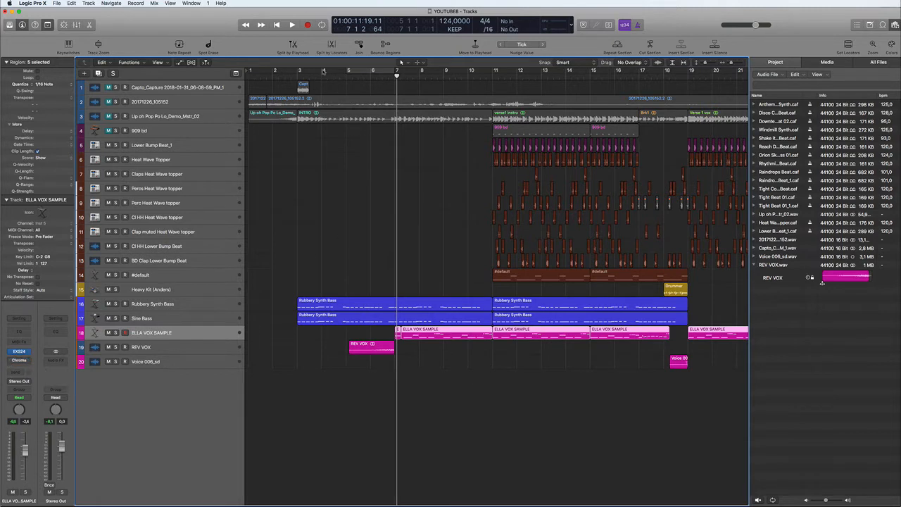
Audition a bar 4–13 loop, then move the REV VOX region to bar 1.
{"action": "left_click_drag", "start_coordinate": [322, 71], "coordinate": [542, 70]}
{"action": "key", "text": "space"}
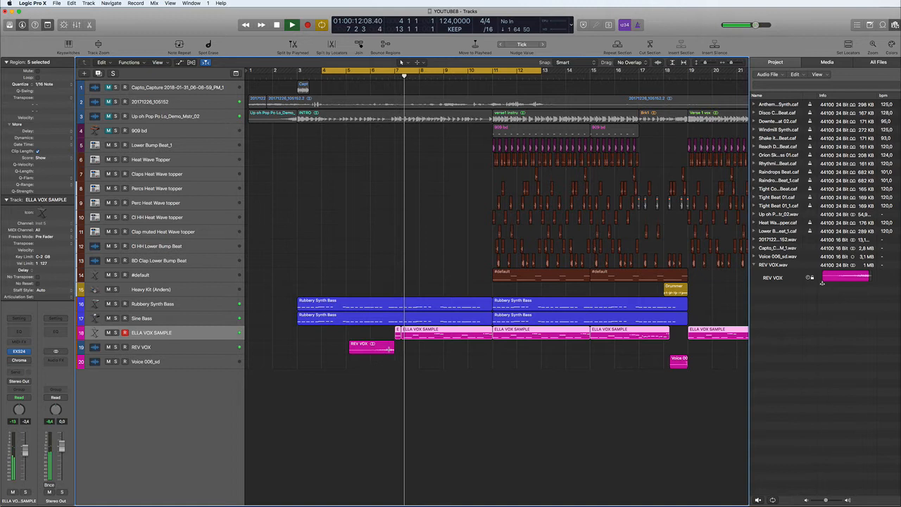
{"action": "key", "text": "space"}
{"action": "left_click_drag", "start_coordinate": [349, 345], "coordinate": [270, 343]}
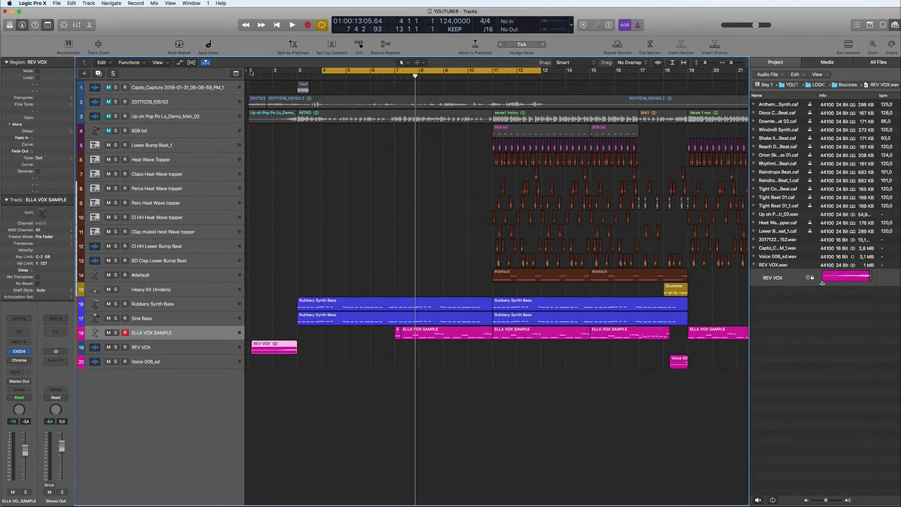
Loop bars 1 to 10 and play the arrangement from the song start.
{"action": "left_click_drag", "start_coordinate": [251, 71], "coordinate": [466, 106]}
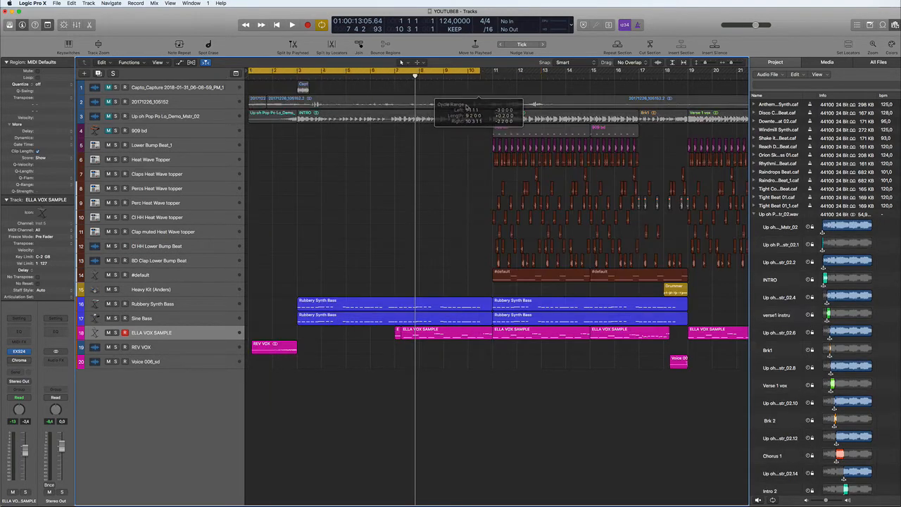
{"action": "key", "text": "space"}
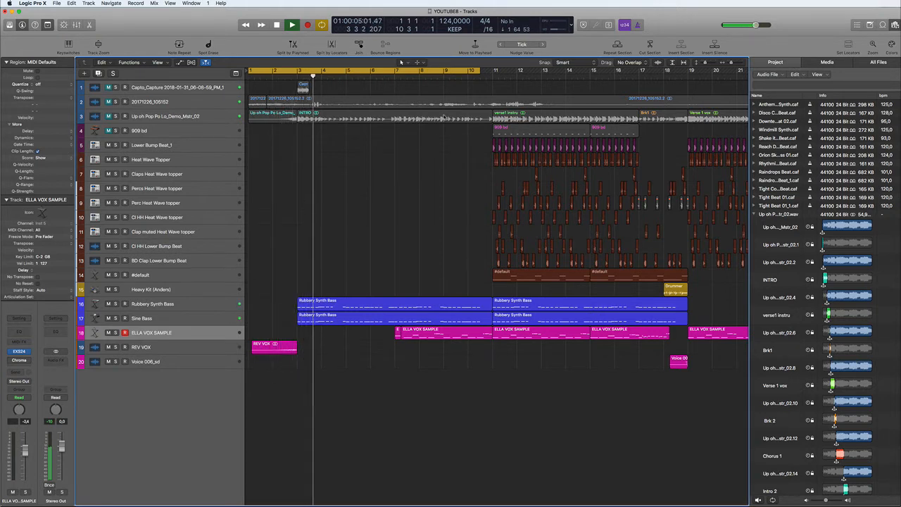
{"action": "key", "text": "space"}
Solo track 3 to audition the main demo alone, then turn the loop and solo off.
{"action": "left_click", "coordinate": [109, 119]}
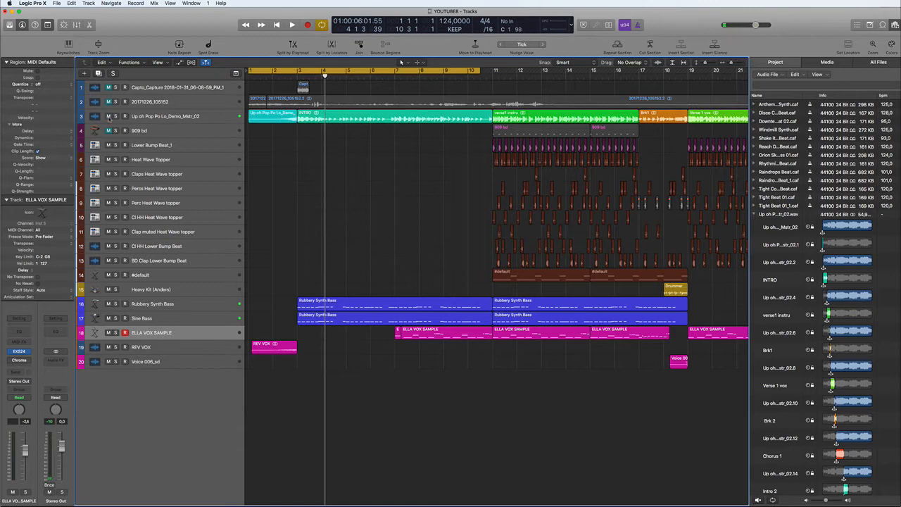
{"action": "left_click", "coordinate": [116, 116]}
{"action": "key", "text": "space"}
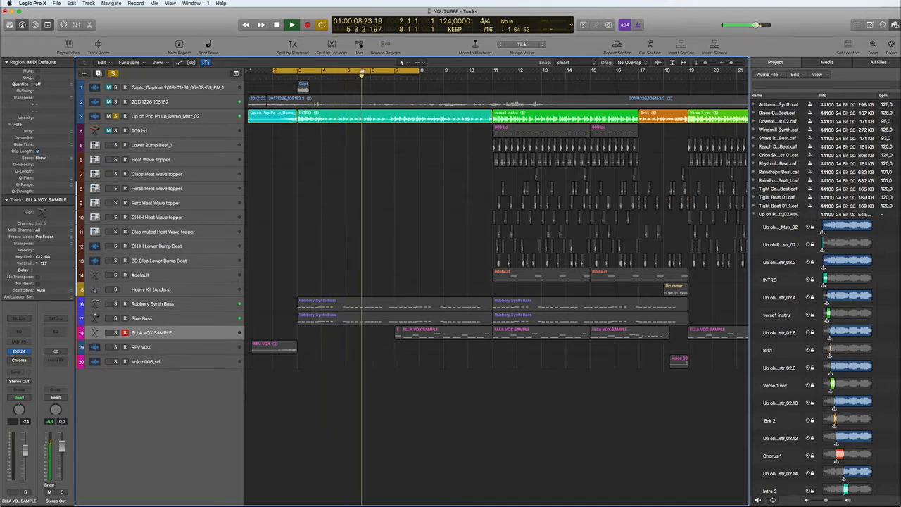
{"action": "left_click", "coordinate": [363, 73]}
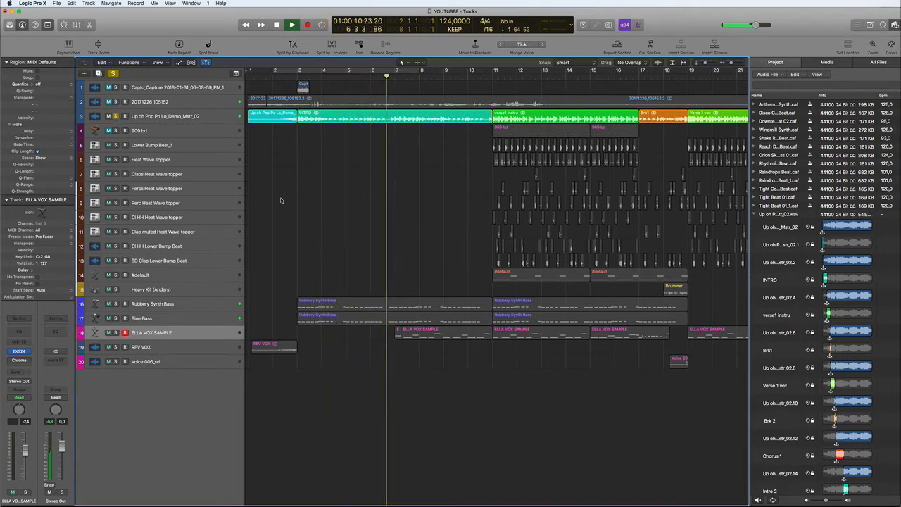
{"action": "key", "text": "space"}
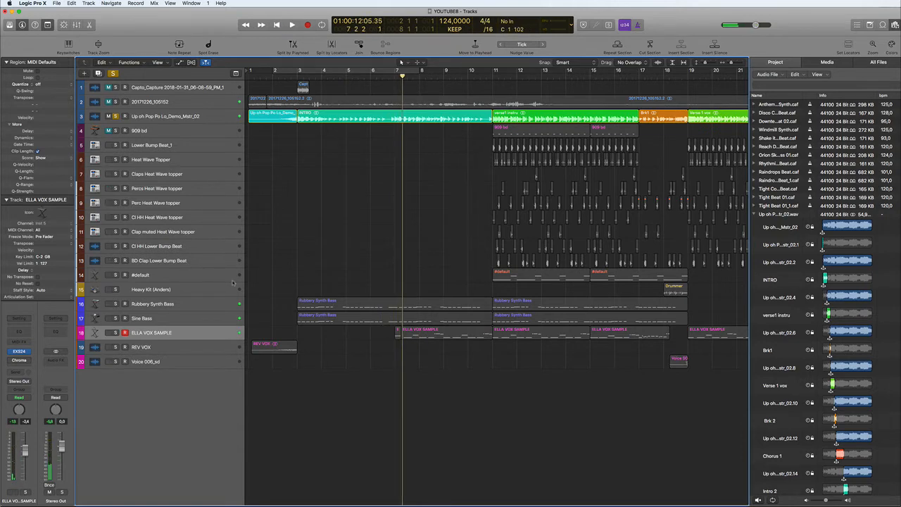
{"action": "left_click", "coordinate": [115, 116]}
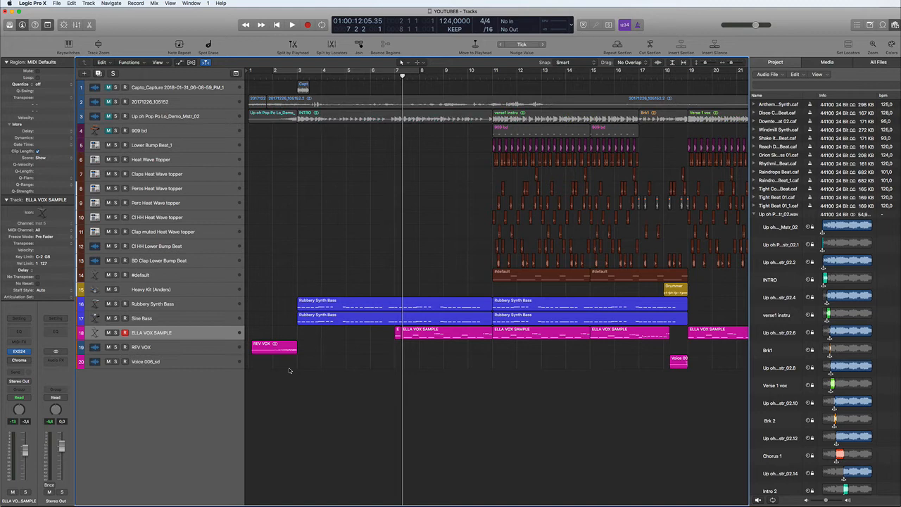
{"action": "left_click_drag", "start_coordinate": [287, 349], "coordinate": [386, 352]}
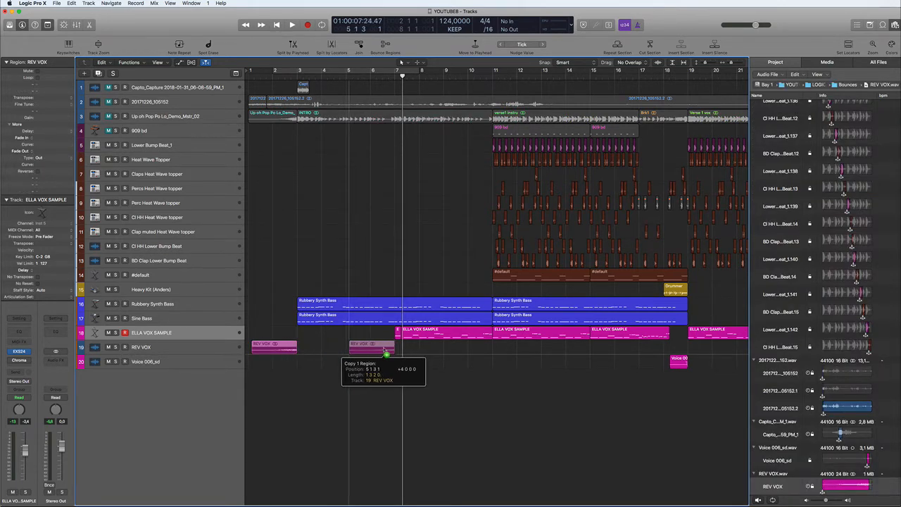
{"action": "left_click_drag", "start_coordinate": [386, 353], "coordinate": [384, 352]}
{"action": "left_click", "coordinate": [164, 346]}
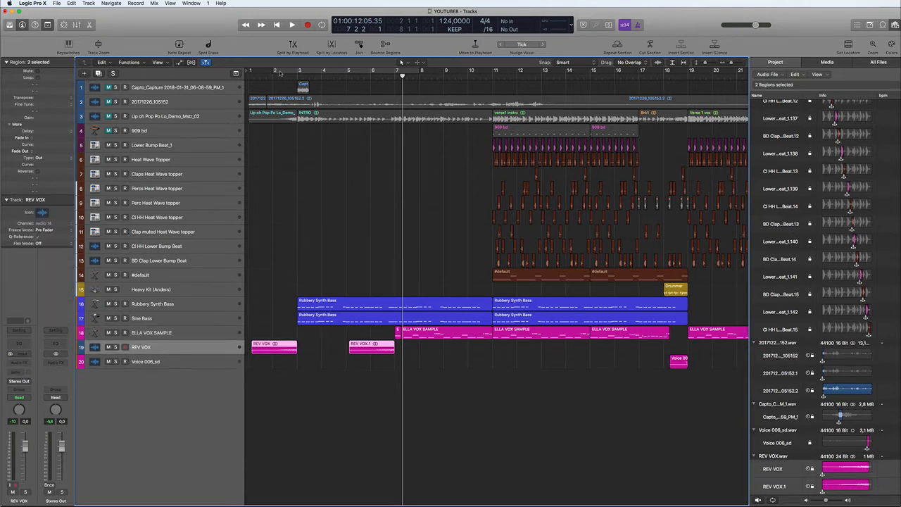
{"action": "left_click_drag", "start_coordinate": [279, 73], "coordinate": [397, 72]}
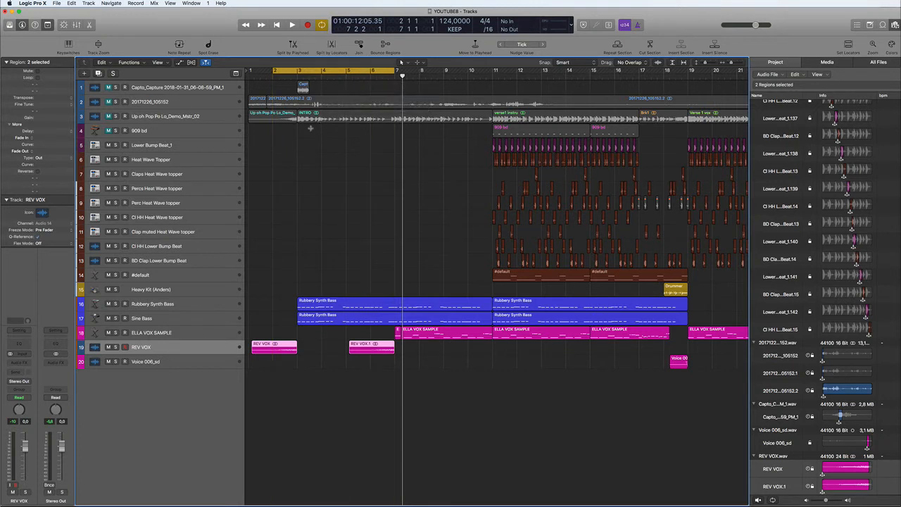
{"action": "scroll", "coordinate": [236, 311], "scroll_direction": "right", "scroll_amount": 1}
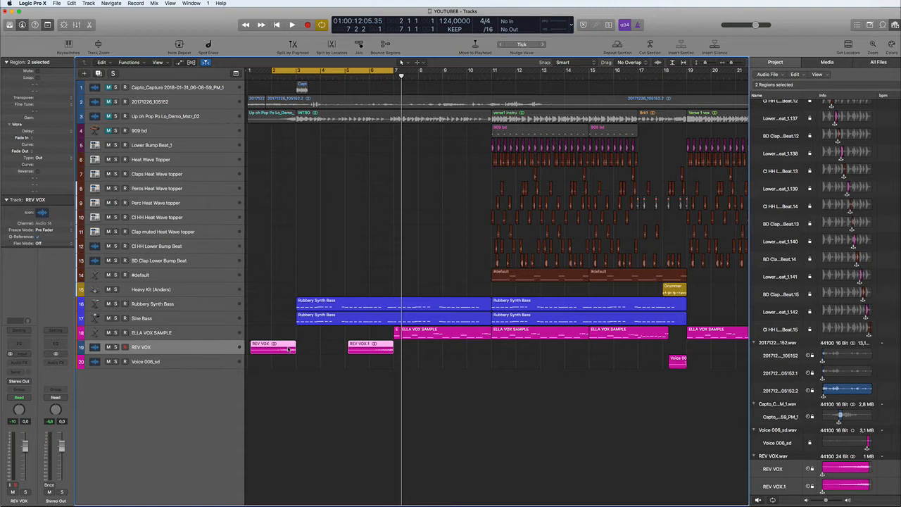
{"action": "key", "text": "space"}
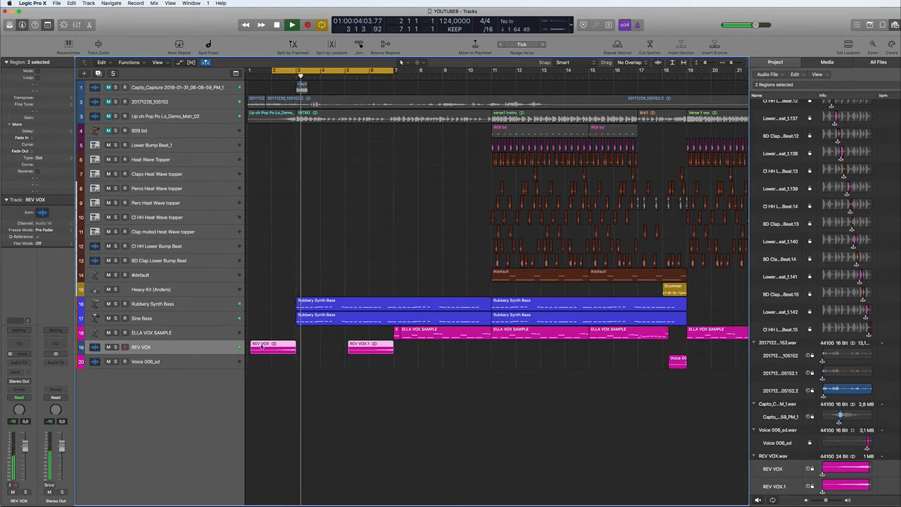
{"action": "key", "text": "space"}
{"action": "left_click_drag", "start_coordinate": [377, 346], "coordinate": [323, 343]}
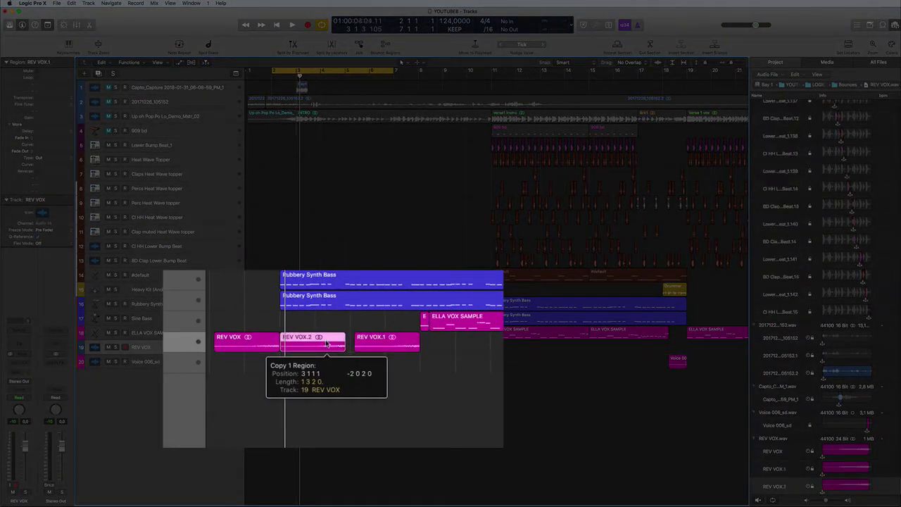
Join the first two REV VOX regions into a new audio file, then split it into REV VOX.1 and REV VOX.2.
{"action": "left_click", "coordinate": [242, 345], "text": "shift"}
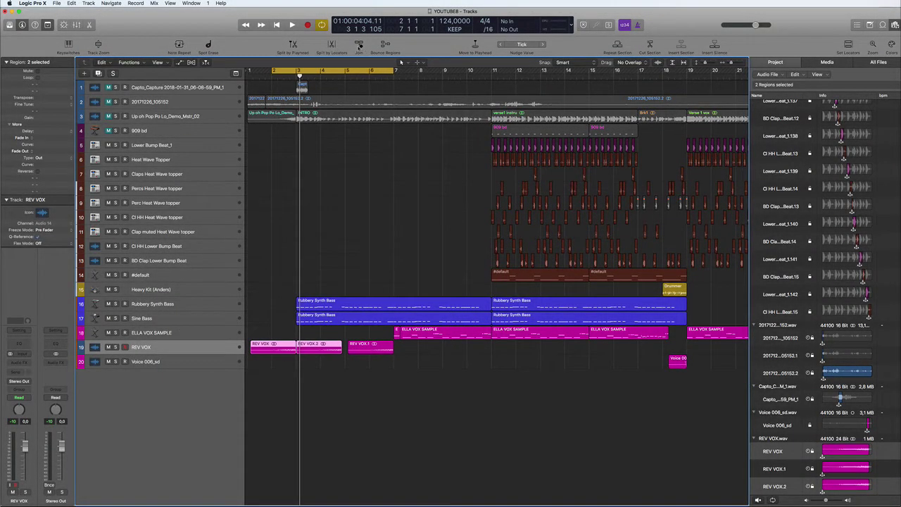
{"action": "left_click", "coordinate": [359, 46]}
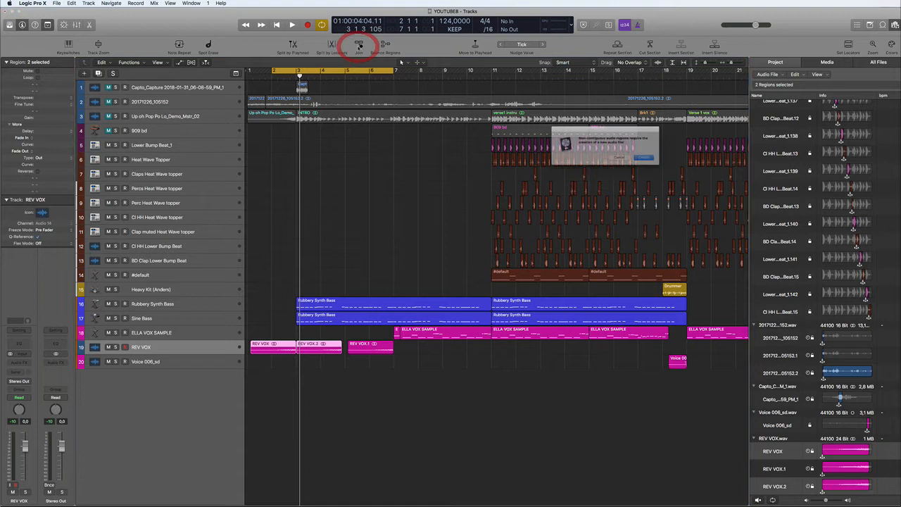
{"action": "left_click", "coordinate": [651, 163]}
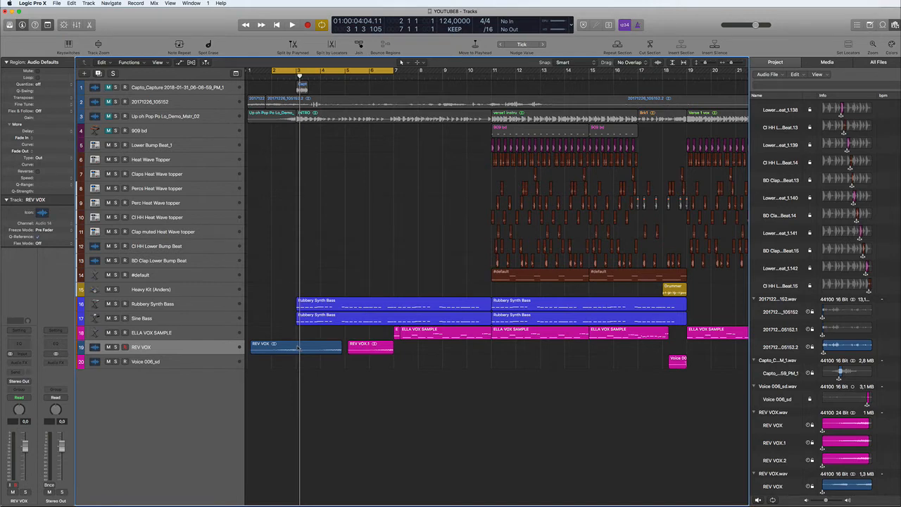
{"action": "left_click", "coordinate": [295, 345]}
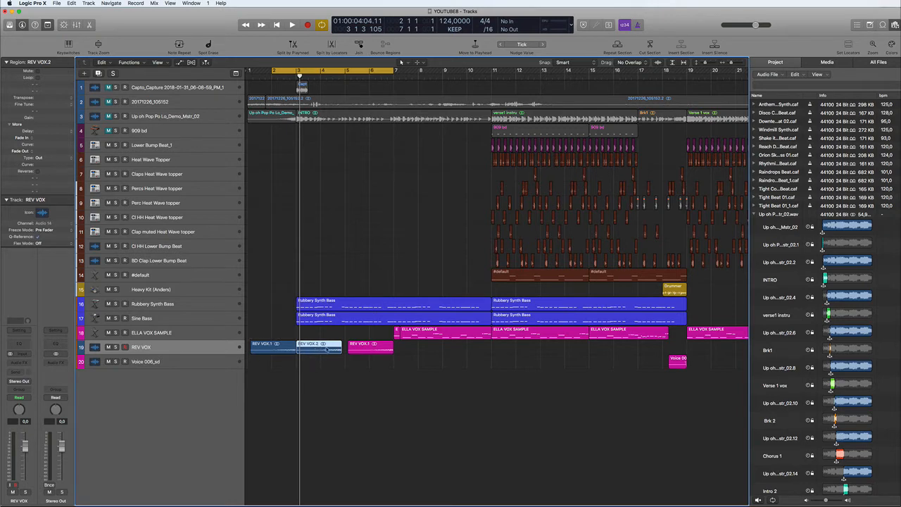
Reverse the REV VOX.2 region's audio in the Audio File Editor with Functions > Reverse.
{"action": "double_click", "coordinate": [324, 344]}
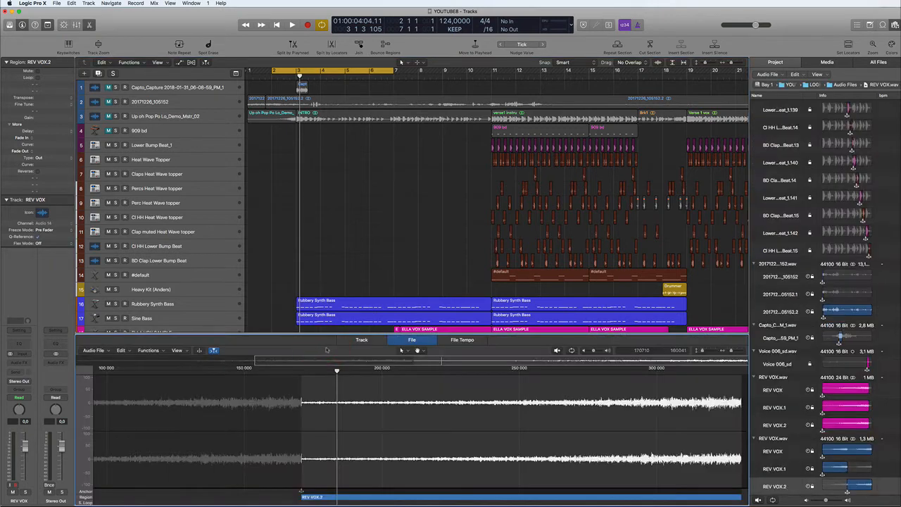
{"action": "left_click", "coordinate": [147, 349]}
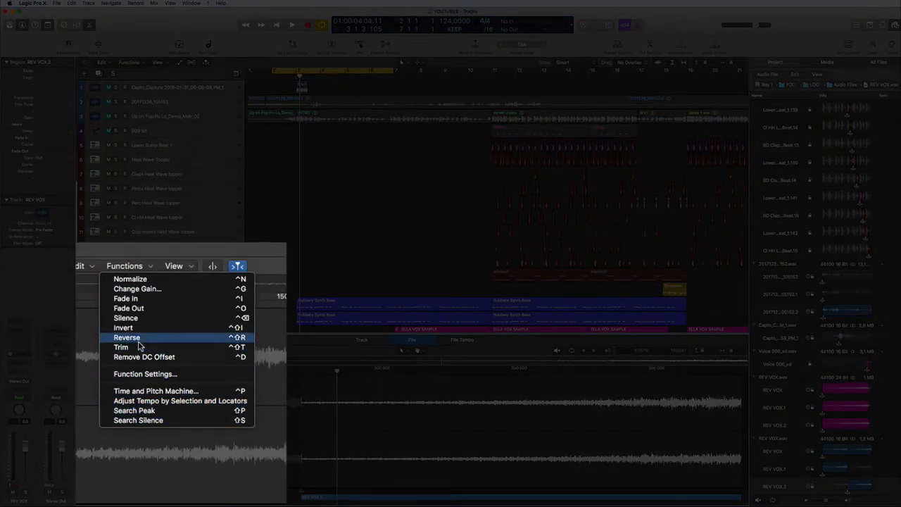
{"action": "left_click", "coordinate": [138, 340]}
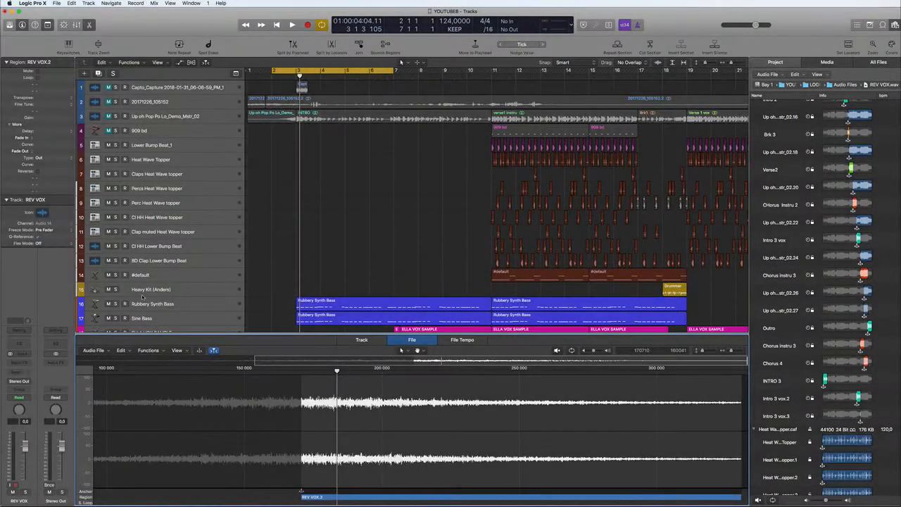
{"action": "left_click", "coordinate": [88, 25]}
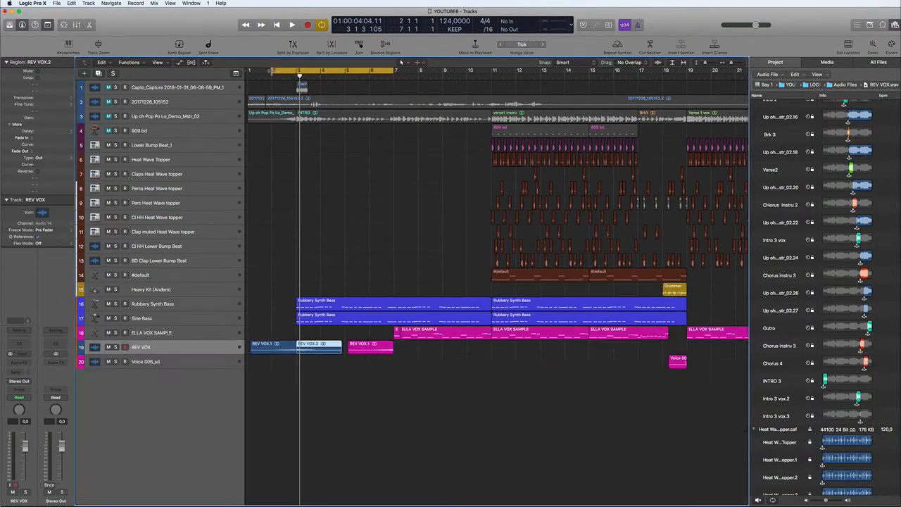
Lower REV VOX.2's region gain to about -1 dB while auditioning, and turn Cycle off.
{"action": "key", "text": "space"}
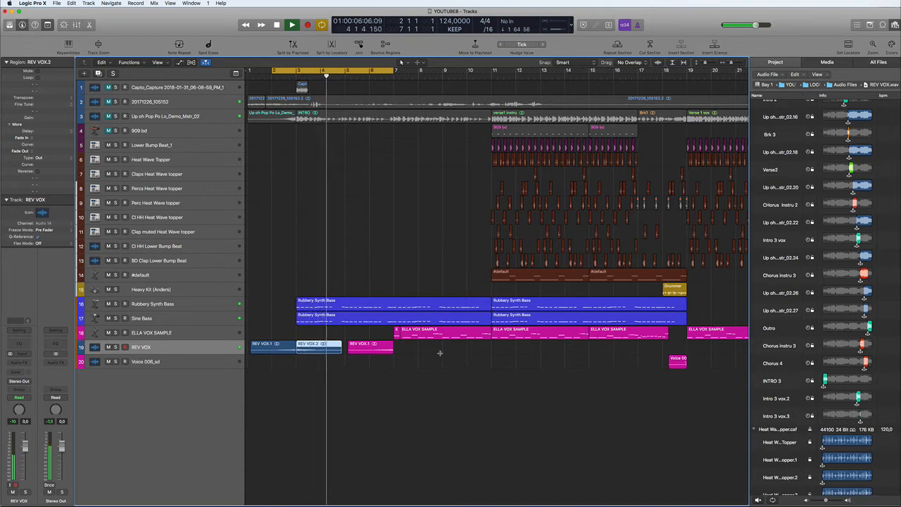
{"action": "key", "text": "space"}
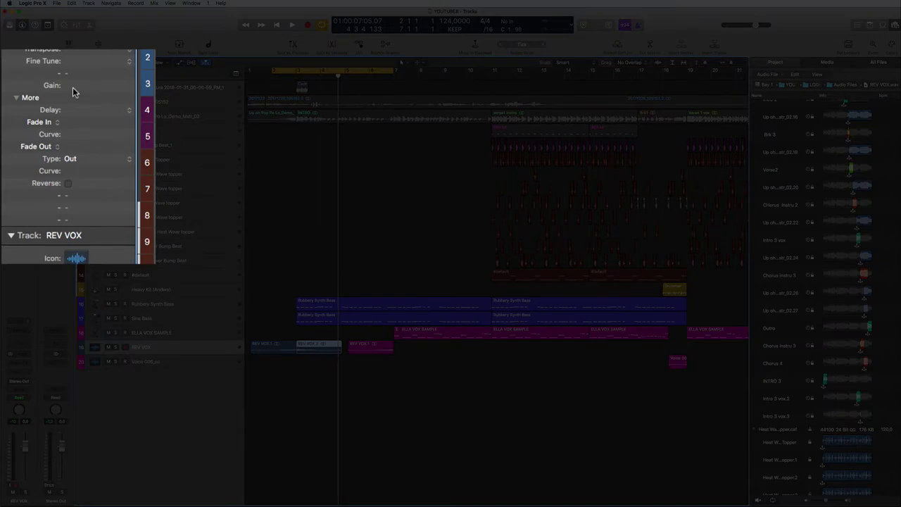
{"action": "left_click_drag", "start_coordinate": [72, 88], "coordinate": [73, 91]}
{"action": "key", "text": "space"}
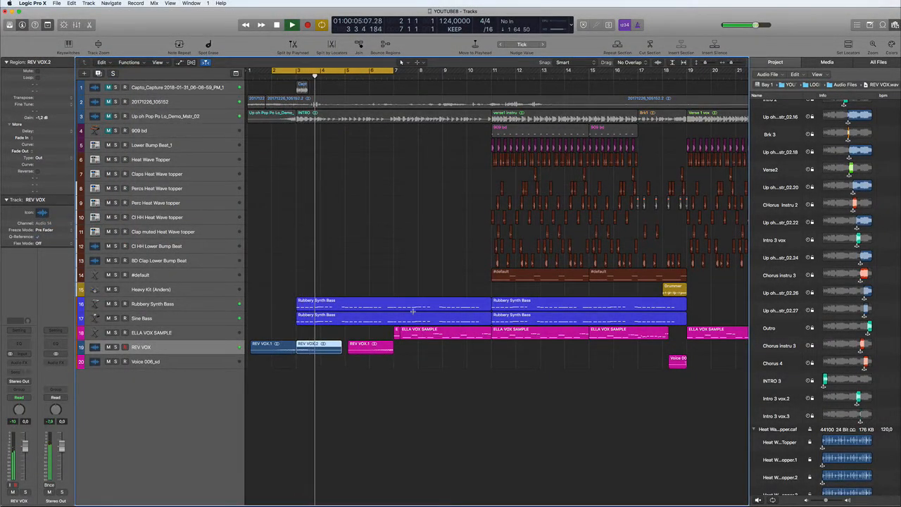
{"action": "key", "text": "c"}
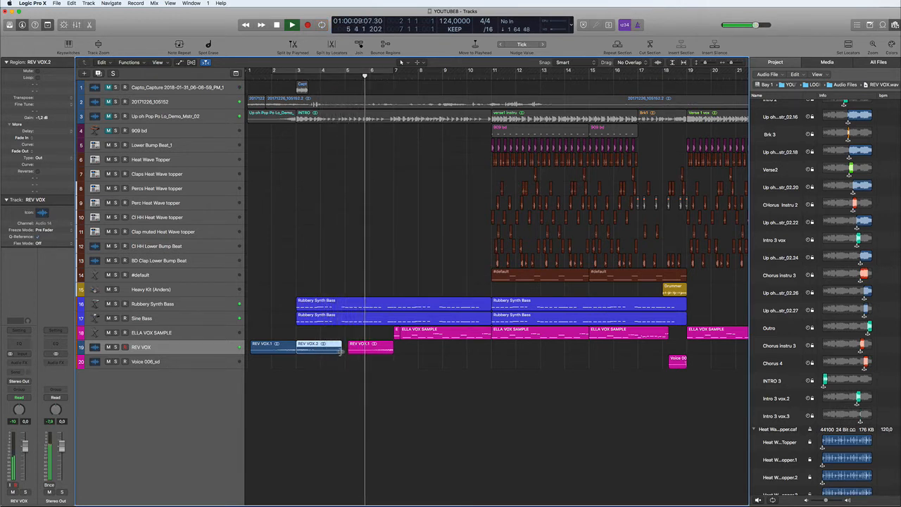
{"action": "key", "text": "space"}
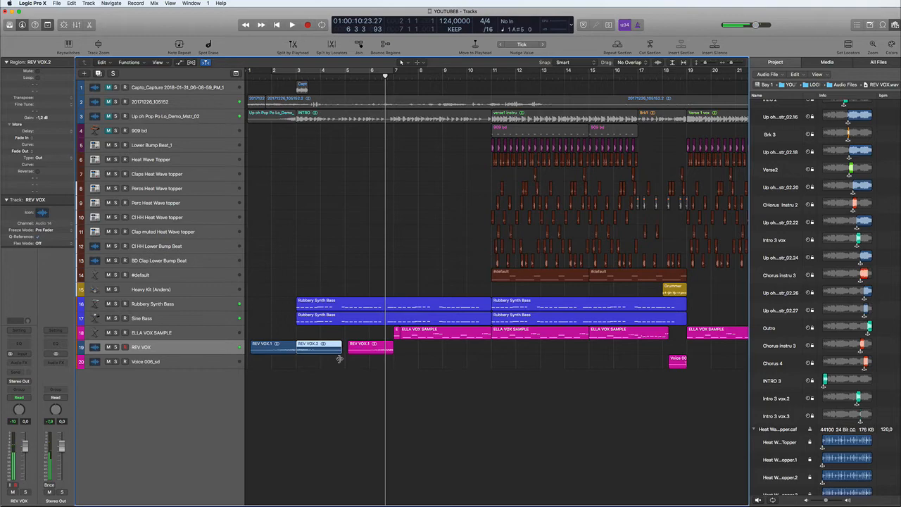
{"action": "scroll", "coordinate": [342, 362], "scroll_direction": "up", "scroll_amount": 5}
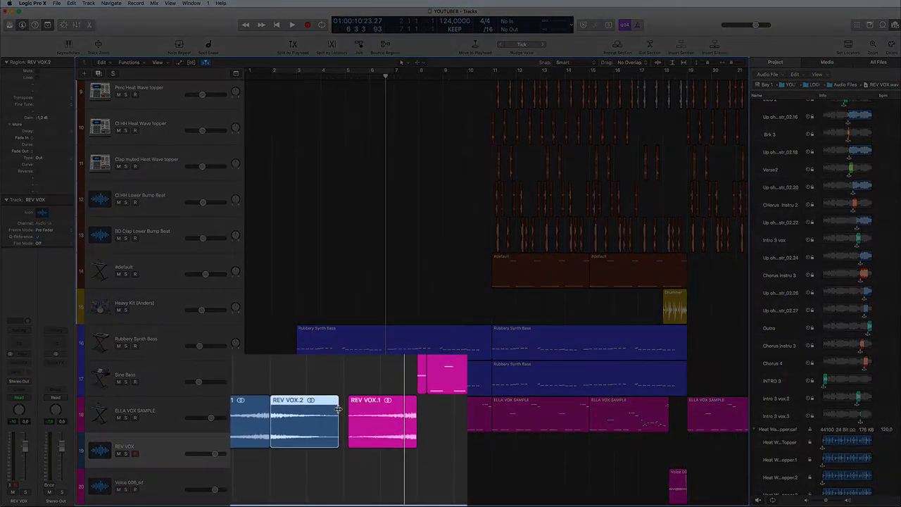
Fade out the end of REV VOX.2 and lower the REV VOX track volume to about -2.2 dB.
{"action": "left_click_drag", "start_coordinate": [336, 408], "coordinate": [338, 408]}
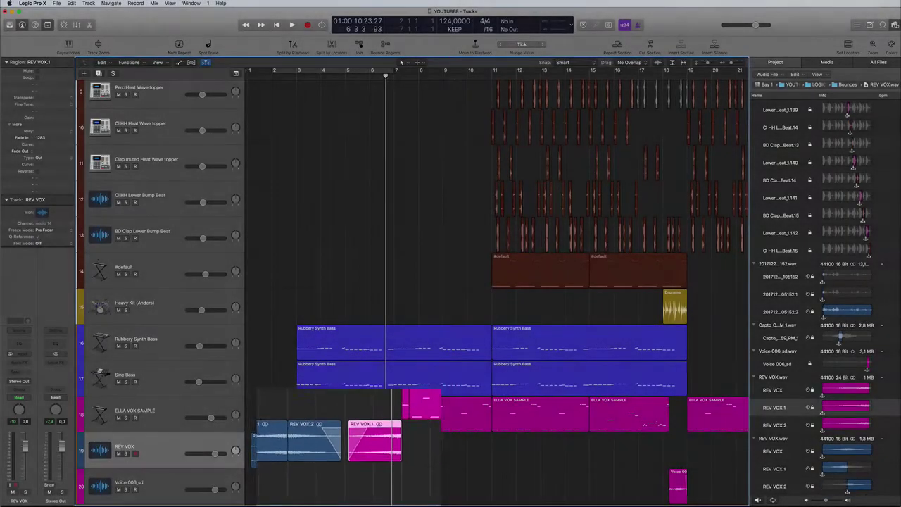
{"action": "left_click", "coordinate": [304, 76]}
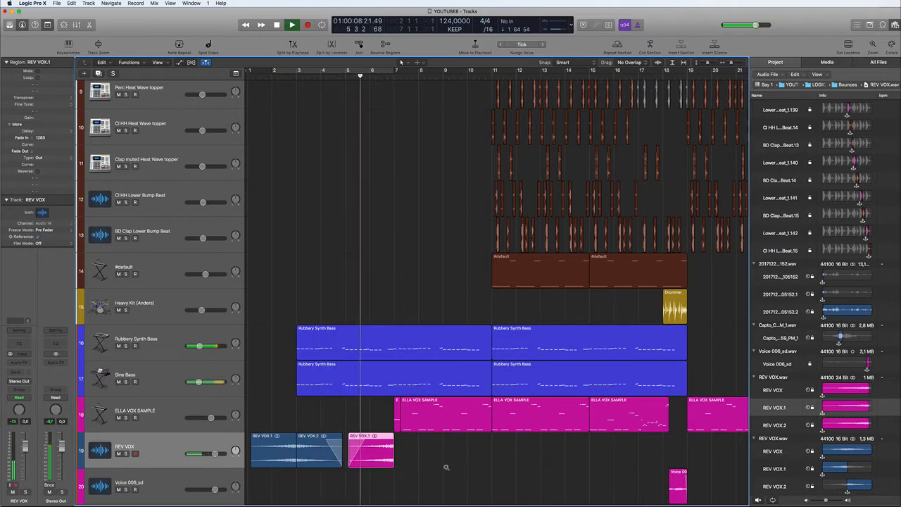
{"action": "key", "text": "super+Right"}
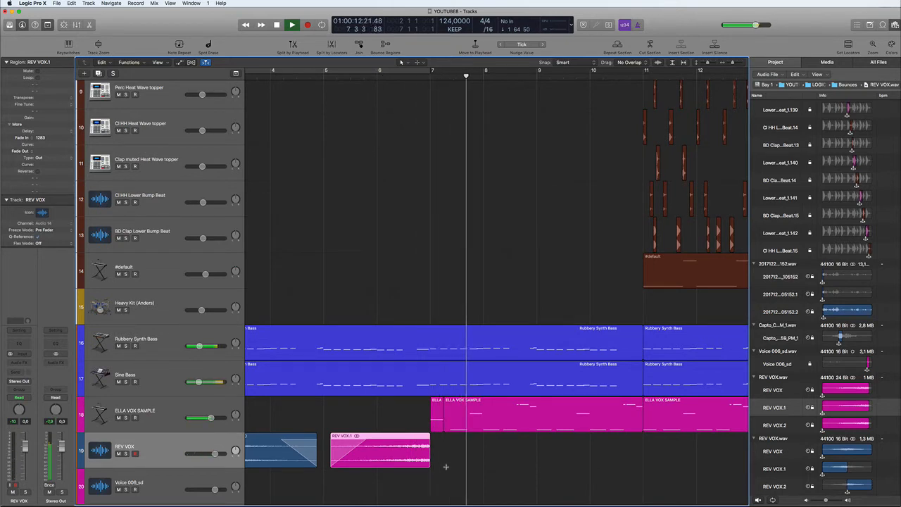
{"action": "key", "text": "super+Up"}
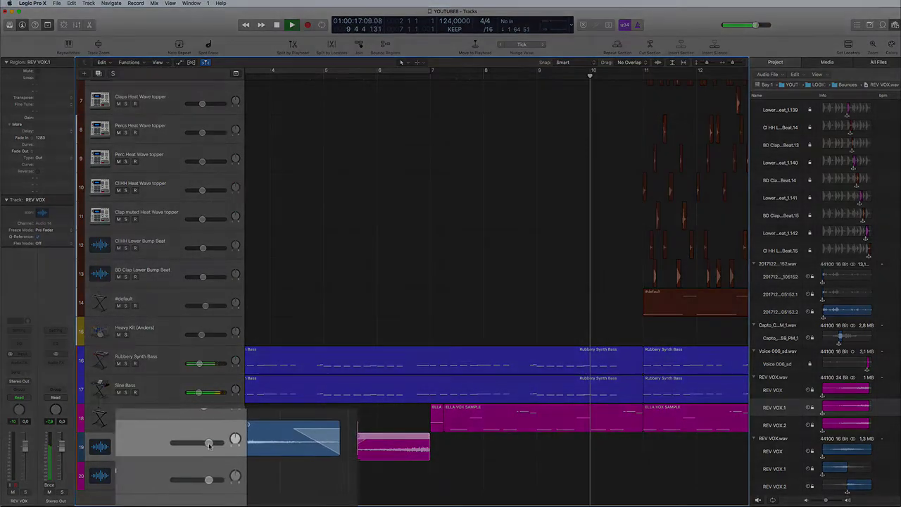
{"action": "left_click_drag", "start_coordinate": [215, 449], "coordinate": [210, 449]}
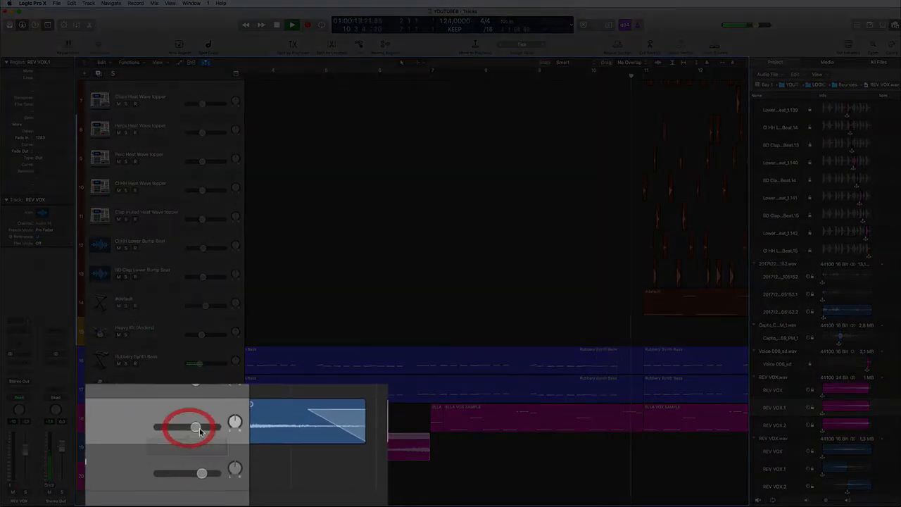
Fine-tune the REV VOX track volume and audition a loop from bar 6 to about bar 9.
{"action": "left_click", "coordinate": [191, 427]}
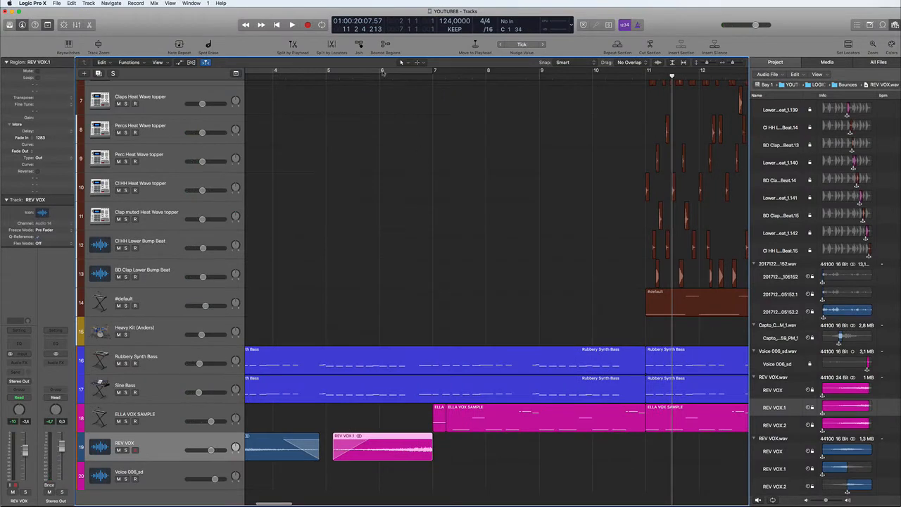
{"action": "left_click_drag", "start_coordinate": [382, 72], "coordinate": [559, 73]}
{"action": "key", "text": "space"}
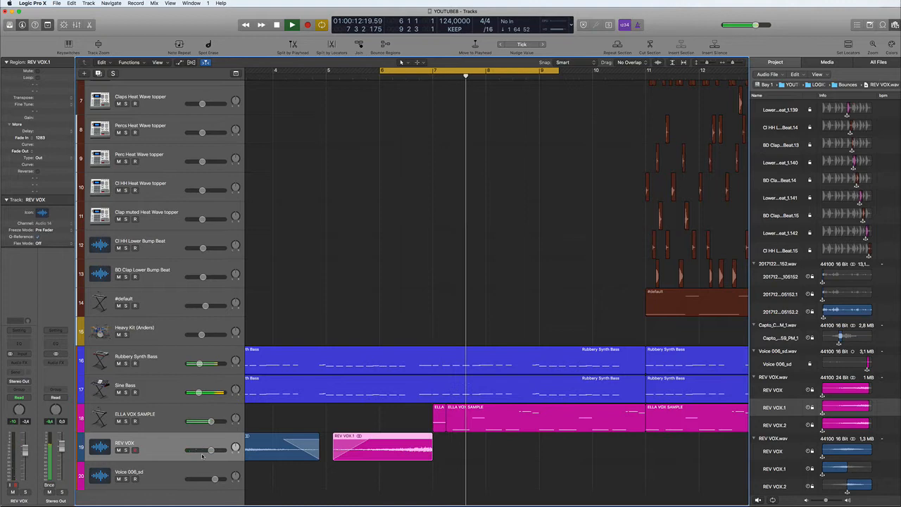
{"action": "key", "text": "space"}
{"action": "left_click", "coordinate": [325, 422], "text": "ctrl+alt"}
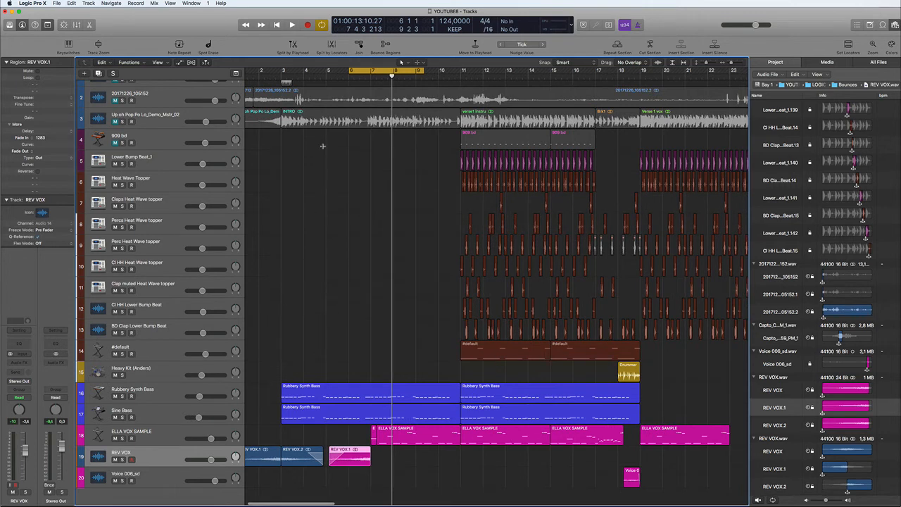
Loop bars 3 to 10, audition it and select the REV VOX.2 region for a further gain cut.
{"action": "left_click_drag", "start_coordinate": [283, 71], "coordinate": [429, 82]}
{"action": "key", "text": "space"}
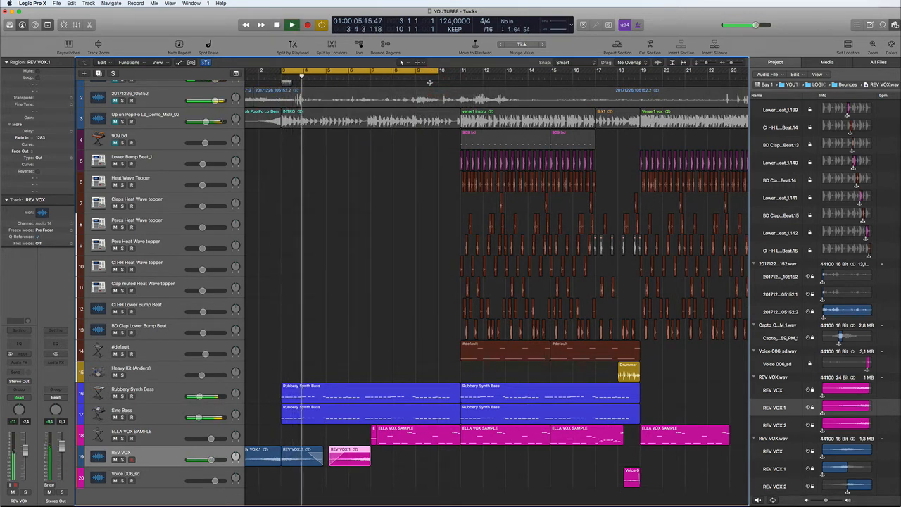
{"action": "left_click", "coordinate": [302, 456]}
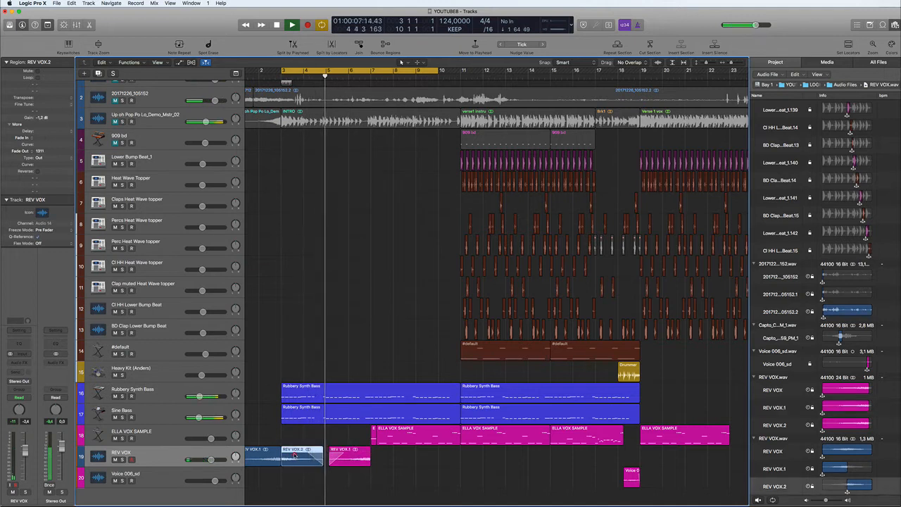
{"action": "key", "text": "space"}
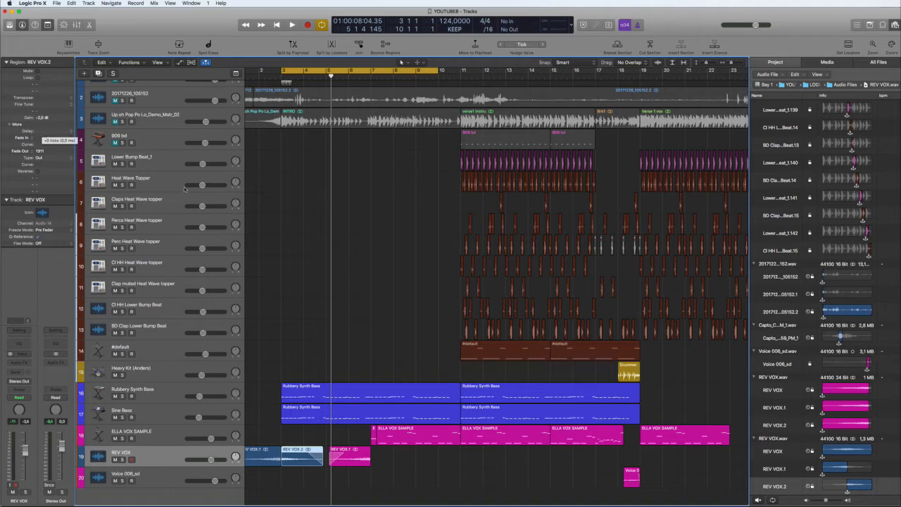
{"action": "left_click", "coordinate": [355, 226], "text": "ctrl+alt"}
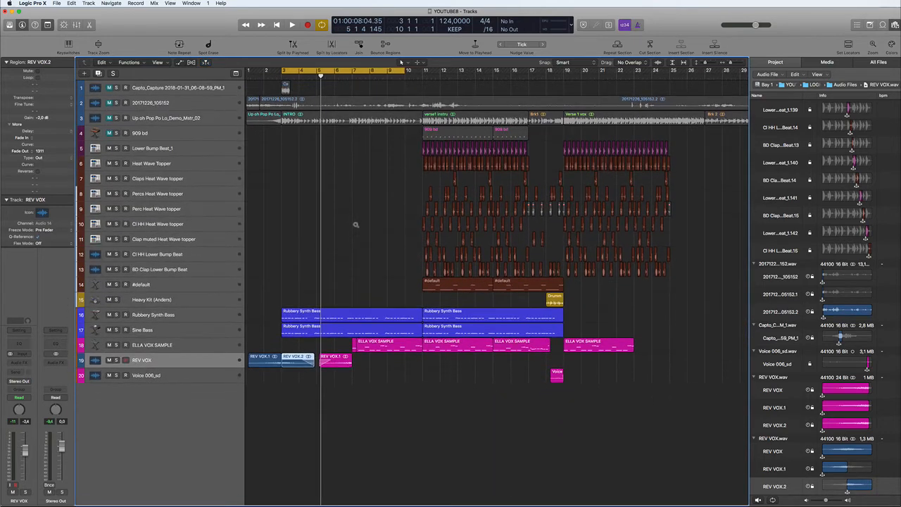
{"action": "left_click", "coordinate": [356, 225], "text": "ctrl+alt"}
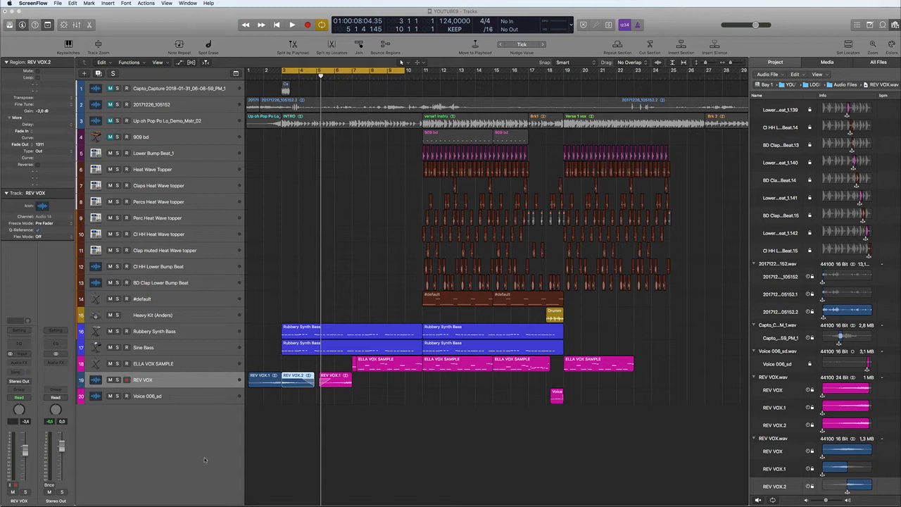
Search the Loop Browser for "FX boom" from the recent searches list.
{"action": "left_click", "coordinate": [190, 399]}
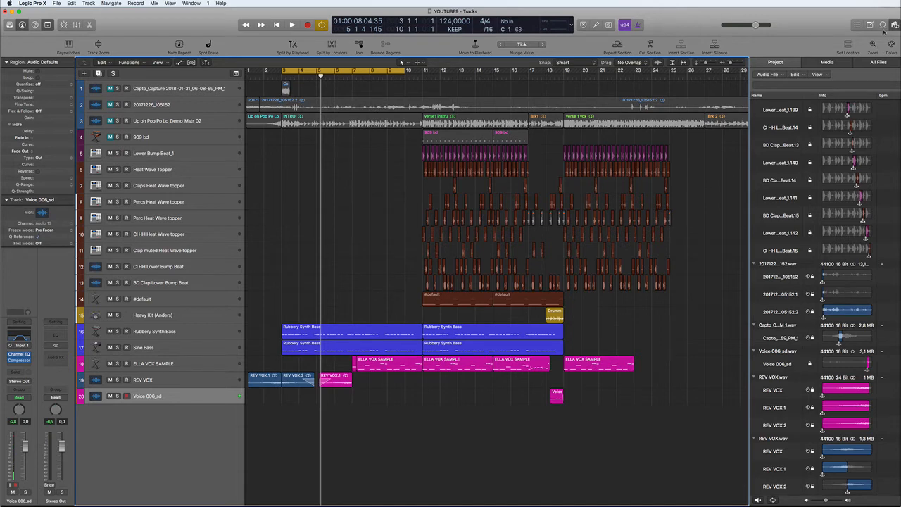
{"action": "left_click", "coordinate": [882, 26]}
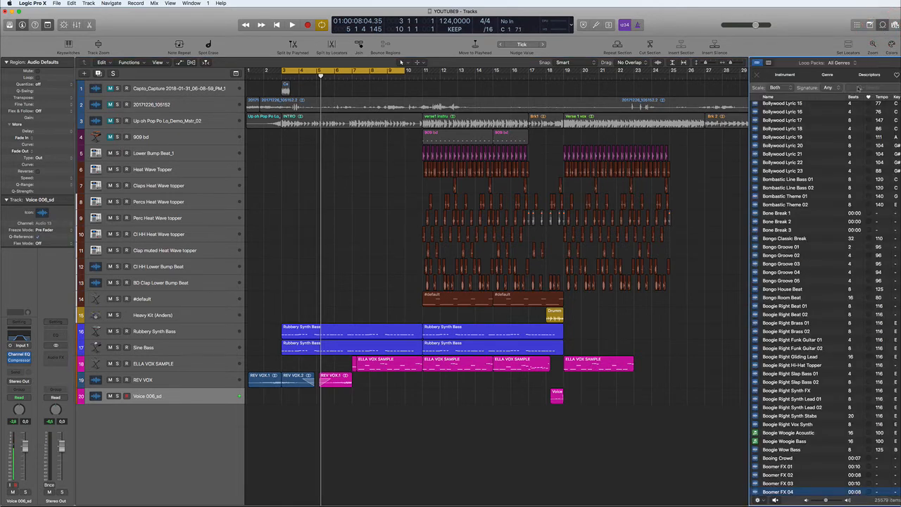
{"action": "left_click", "coordinate": [853, 88]}
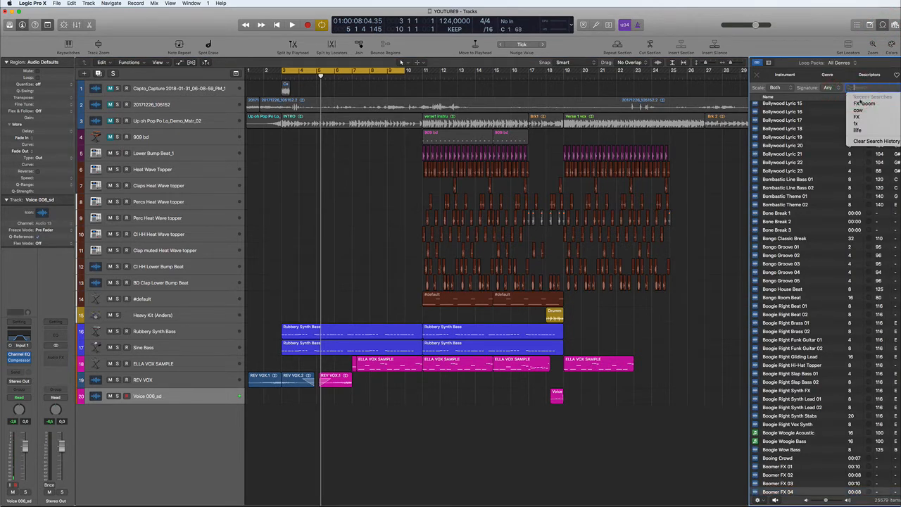
{"action": "left_click", "coordinate": [869, 104]}
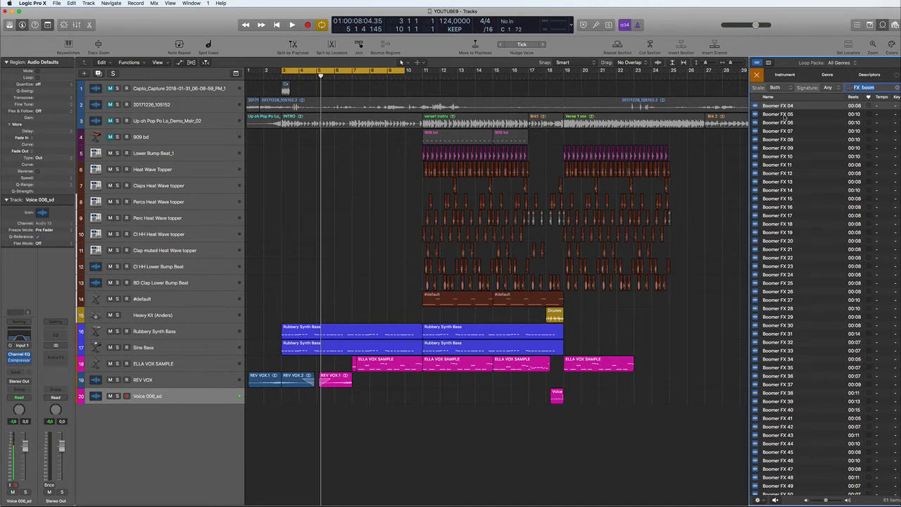
Audition several Boomer FX loops in turn and lower the preview volume.
{"action": "left_click", "coordinate": [783, 117]}
{"action": "key", "text": "Down"}
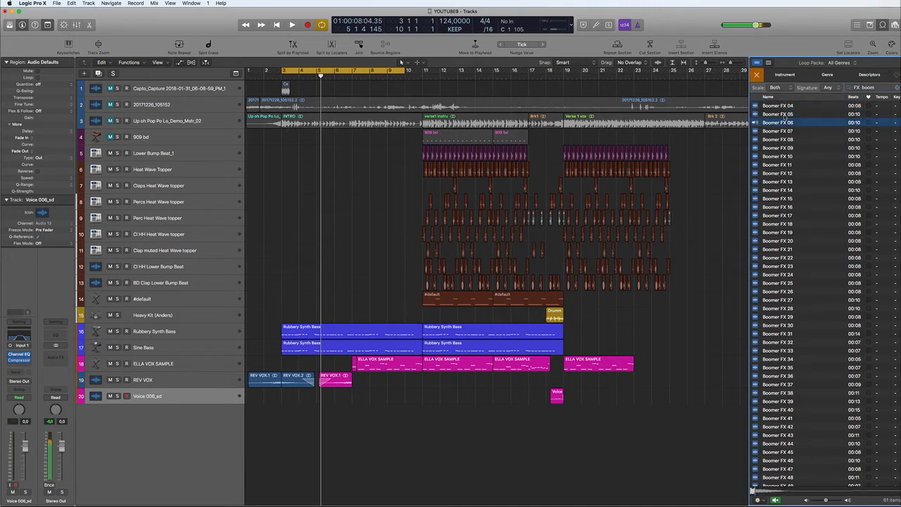
{"action": "key", "text": "Down"}
{"action": "key", "text": "Down"}
{"action": "key", "text": "Down"}
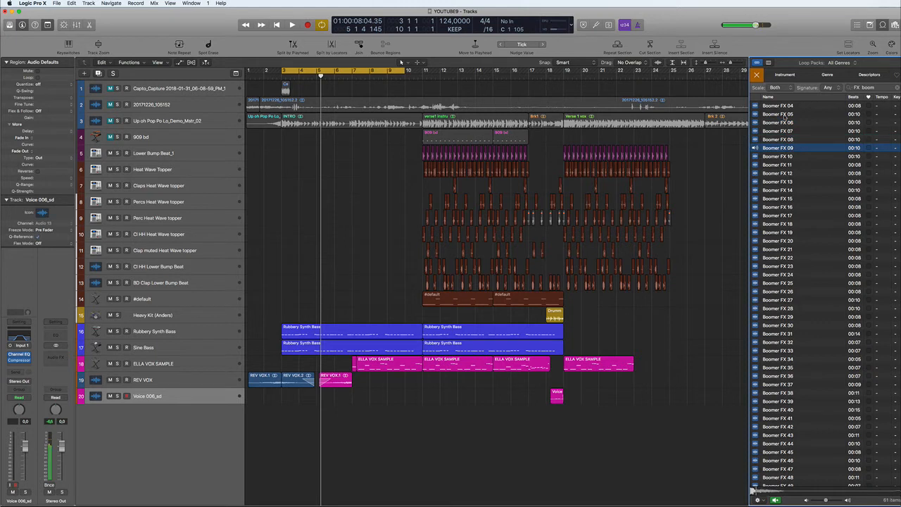
{"action": "key", "text": "Down"}
{"action": "key", "text": "Down"}
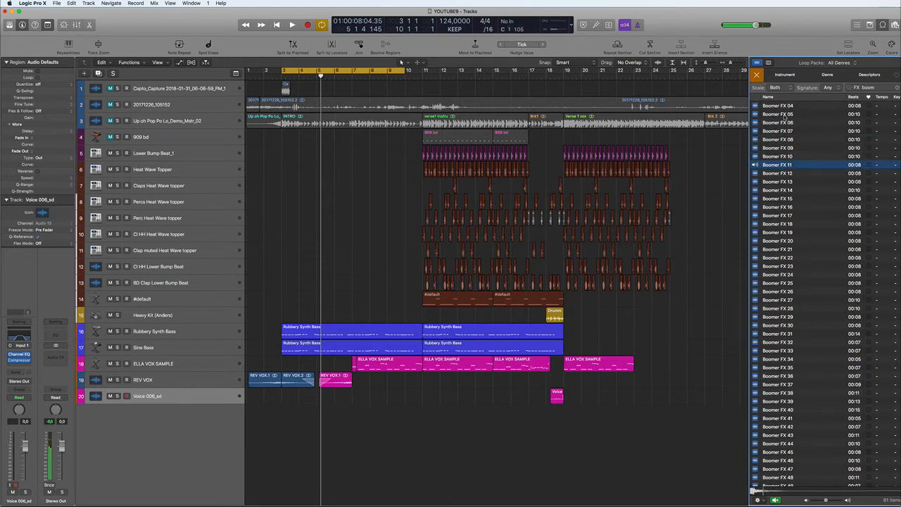
{"action": "key", "text": "Down"}
{"action": "key", "text": "Down"}
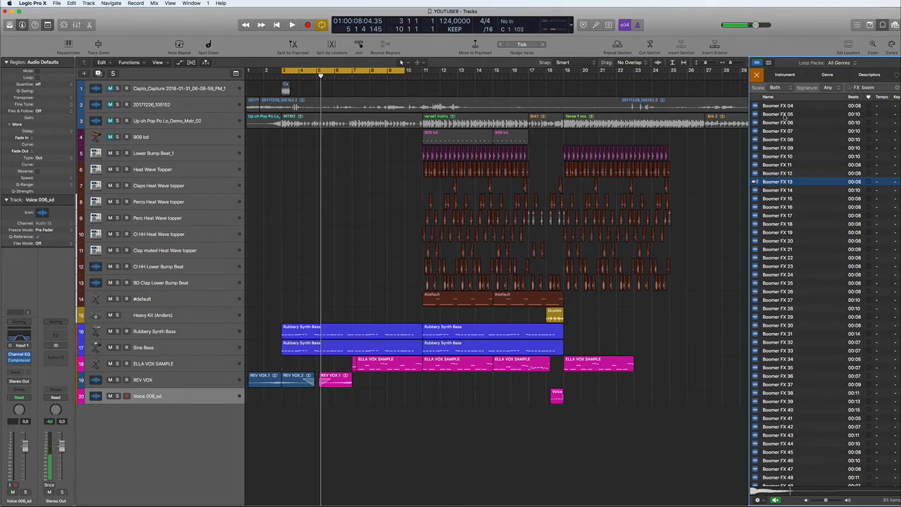
{"action": "scroll", "coordinate": [783, 118], "scroll_direction": "down", "scroll_amount": 3}
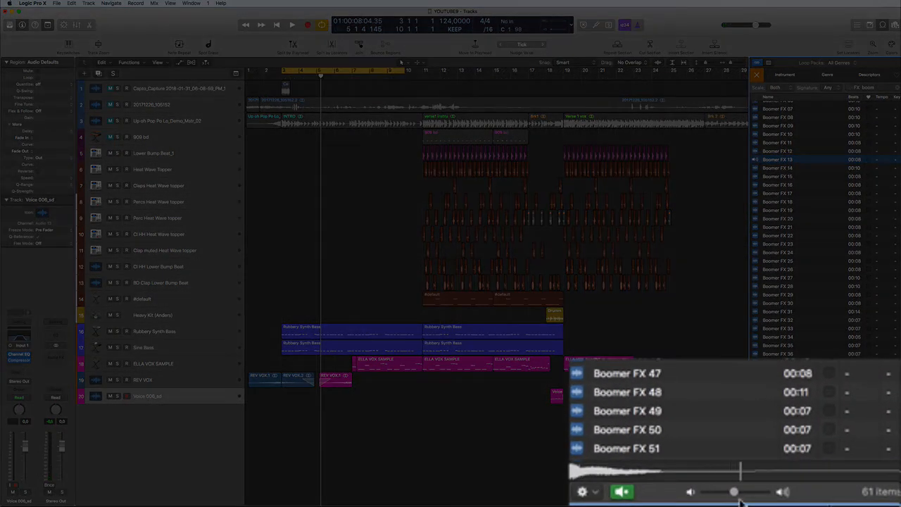
{"action": "left_click_drag", "start_coordinate": [734, 492], "coordinate": [721, 492]}
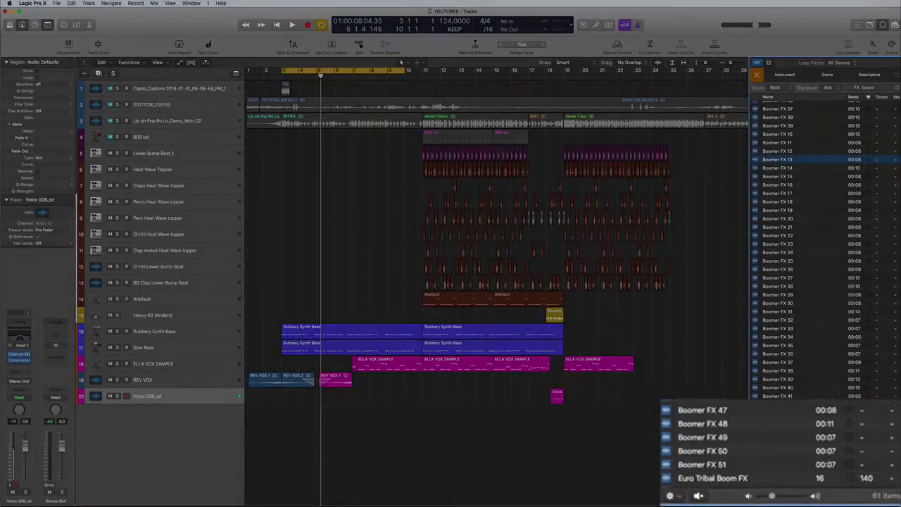
Audition Boomer FX 43 and a few more loops, settling on Boomer FX 19.
{"action": "left_click", "coordinate": [782, 413]}
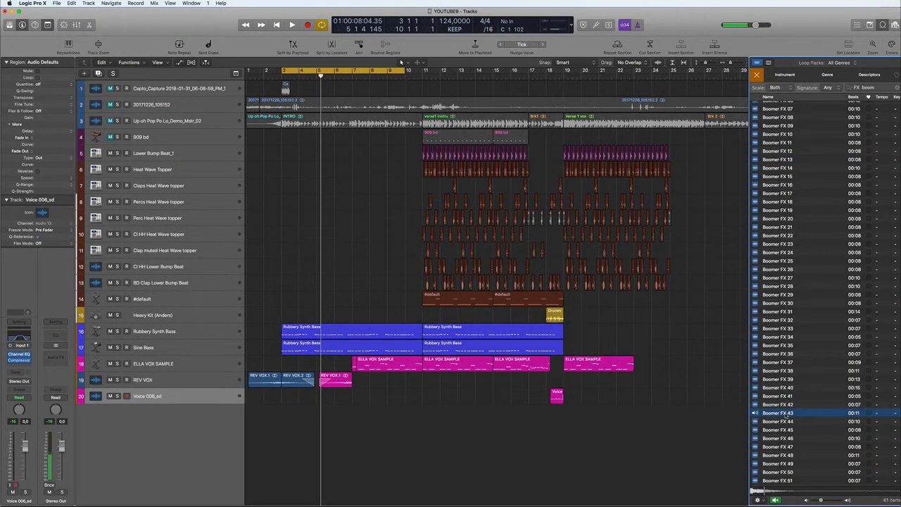
{"action": "key", "text": "Down"}
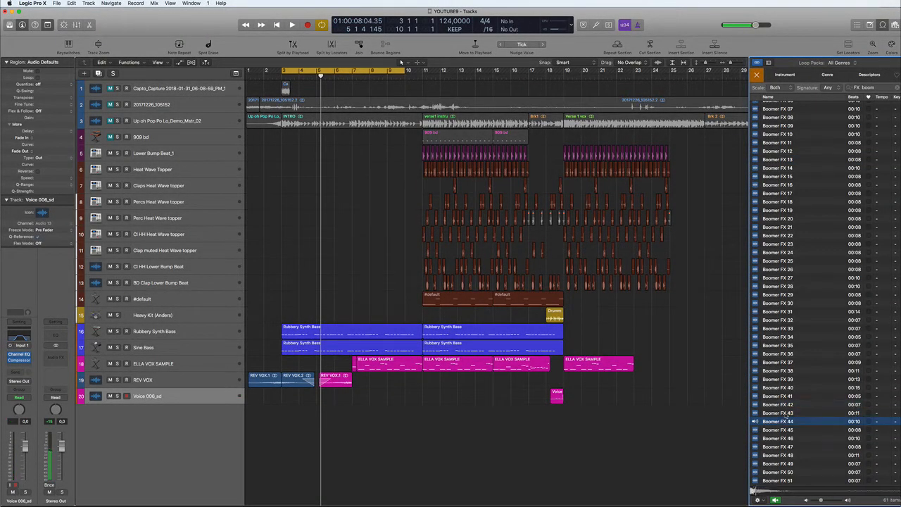
{"action": "key", "text": "Down"}
{"action": "key", "text": "Down"}
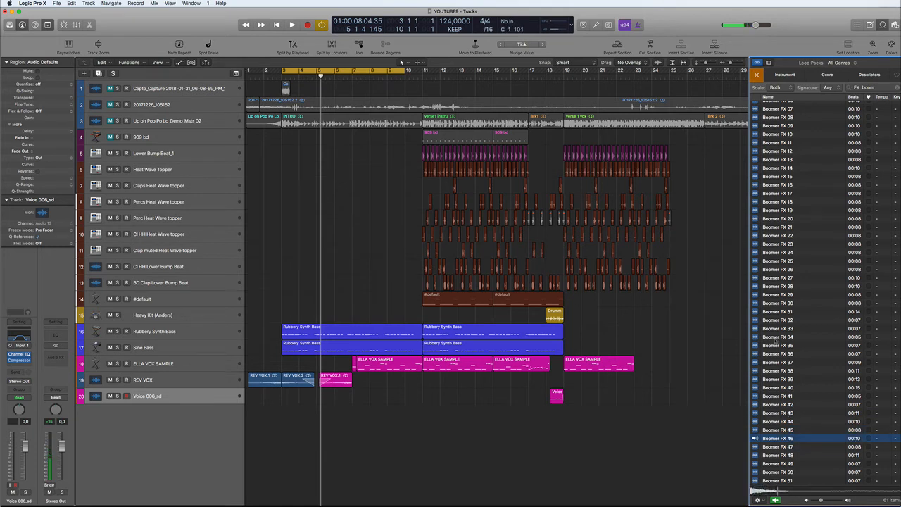
{"action": "left_click", "coordinate": [780, 210]}
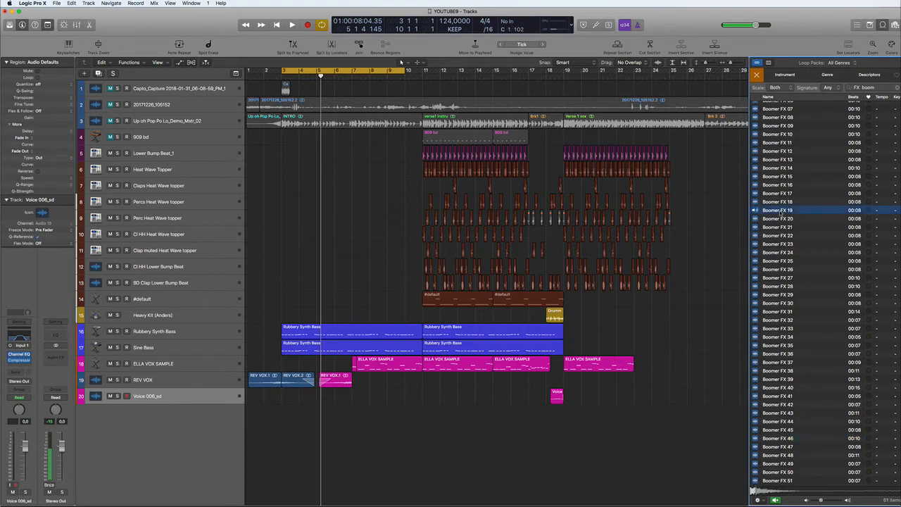
{"action": "left_click", "coordinate": [780, 210]}
Add Boomer FX 19 as a new track, cycle bars 2–12 to hear it, and insert a Channel EQ.
{"action": "left_click_drag", "start_coordinate": [354, 463], "coordinate": [282, 428]}
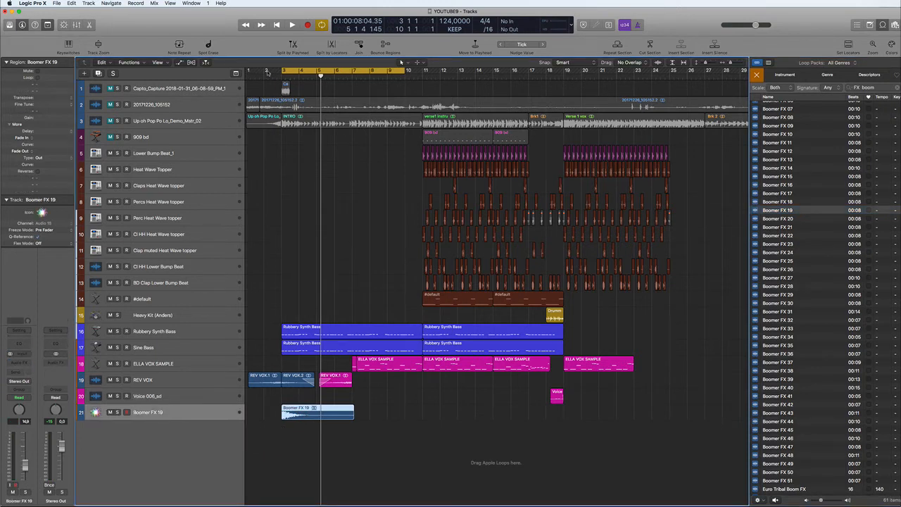
{"action": "left_click_drag", "start_coordinate": [266, 71], "coordinate": [443, 72]}
{"action": "key", "text": "space"}
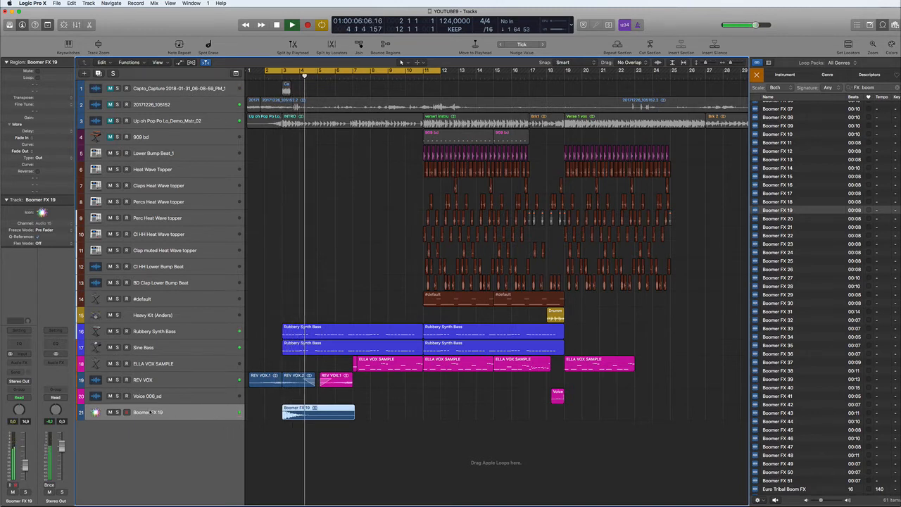
{"action": "key", "text": "space"}
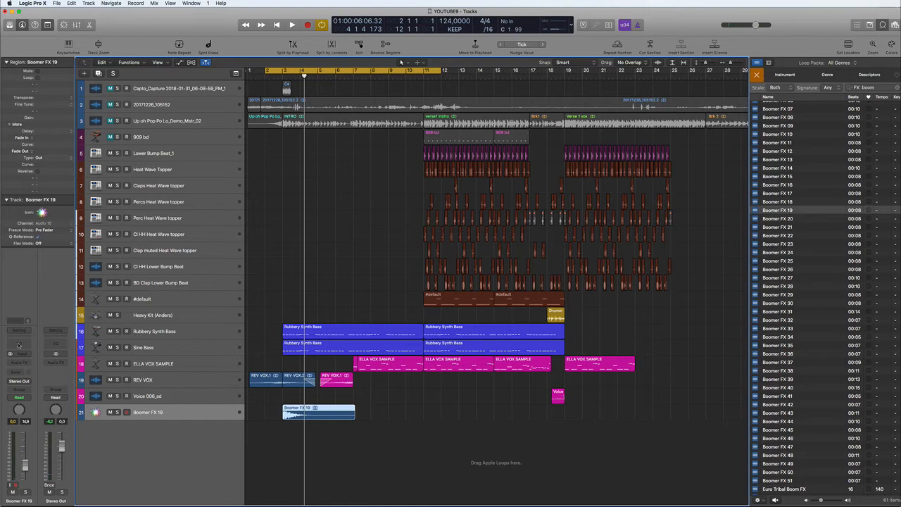
{"action": "left_click", "coordinate": [19, 345]}
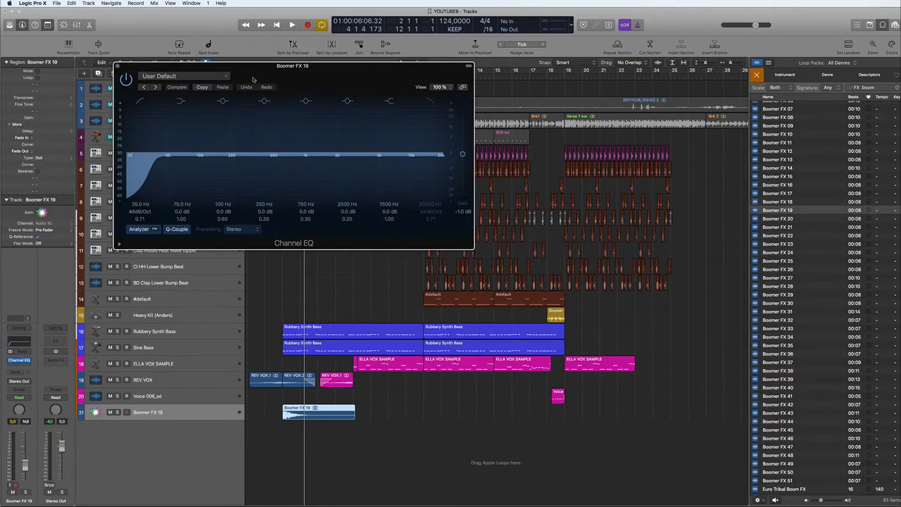
Raise the Channel EQ low-cut frequency on Boomer FX 19 and play to check it.
{"action": "left_click_drag", "start_coordinate": [349, 72], "coordinate": [333, 72]}
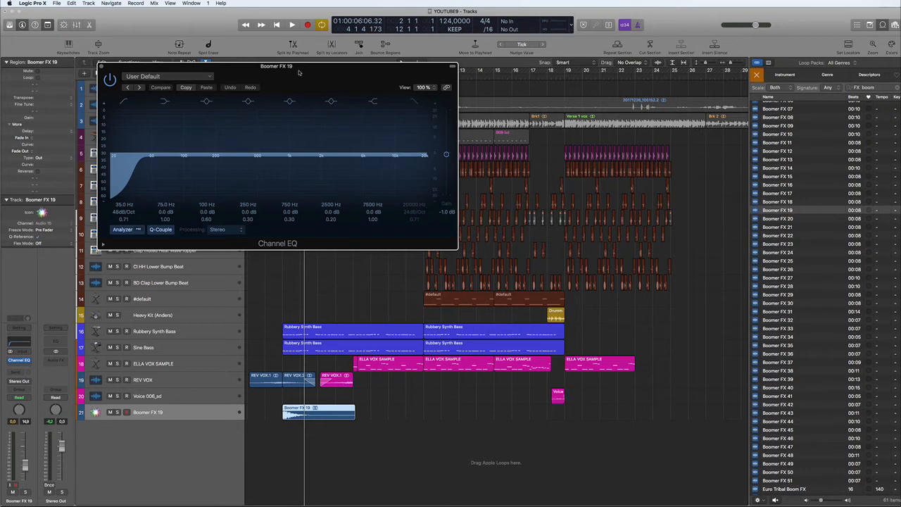
{"action": "left_click_drag", "start_coordinate": [298, 72], "coordinate": [289, 76]}
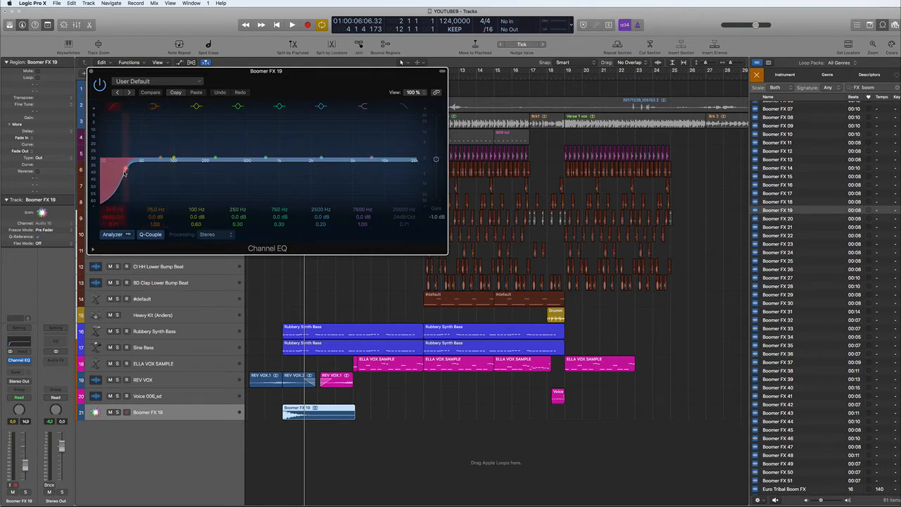
{"action": "left_click_drag", "start_coordinate": [130, 169], "coordinate": [164, 173]}
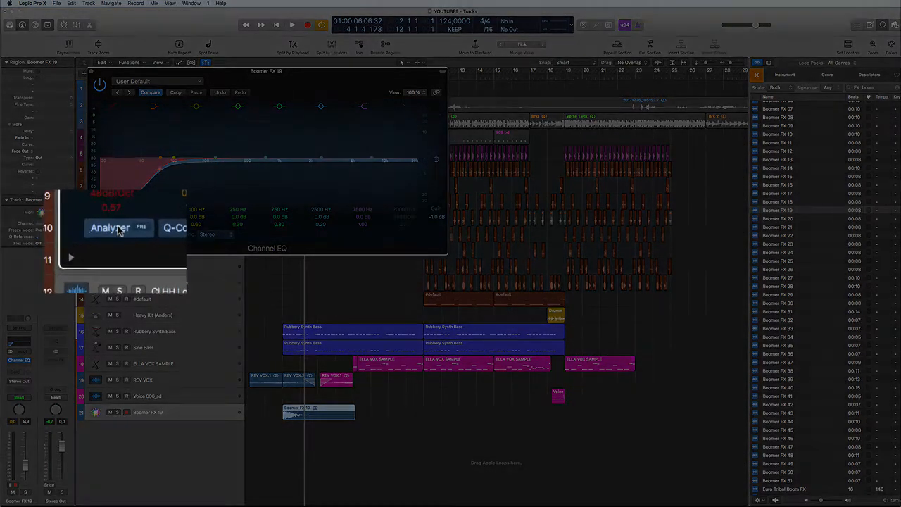
{"action": "key", "text": "space"}
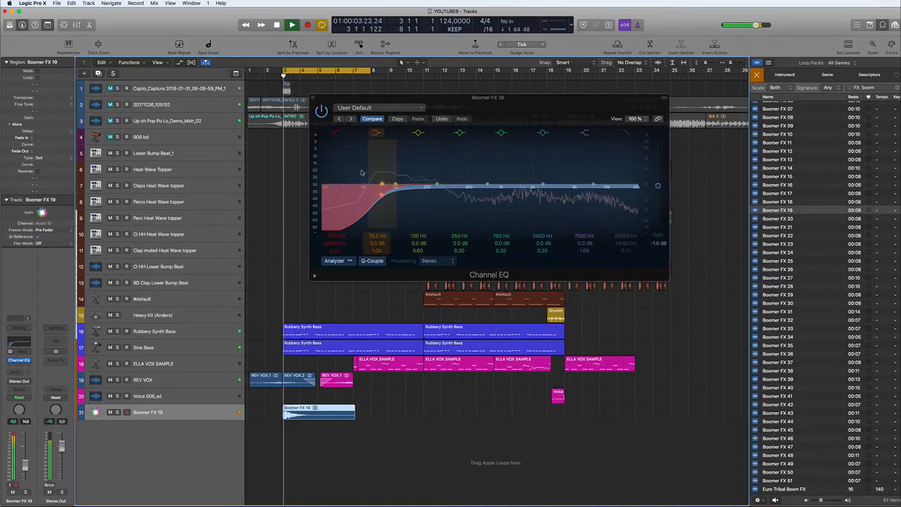
{"action": "key", "text": "space"}
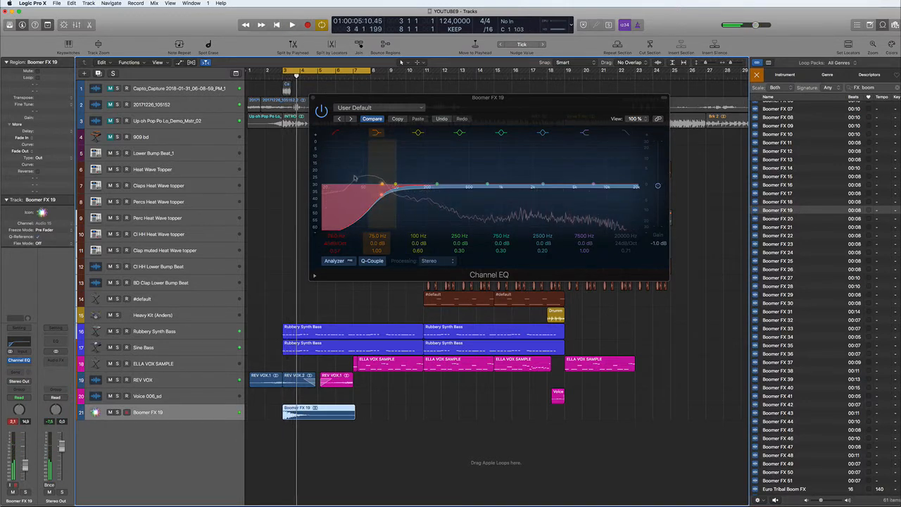
Steepen the low cut and pull the EQ output gain down, auditioning the result.
{"action": "left_click", "coordinate": [383, 200]}
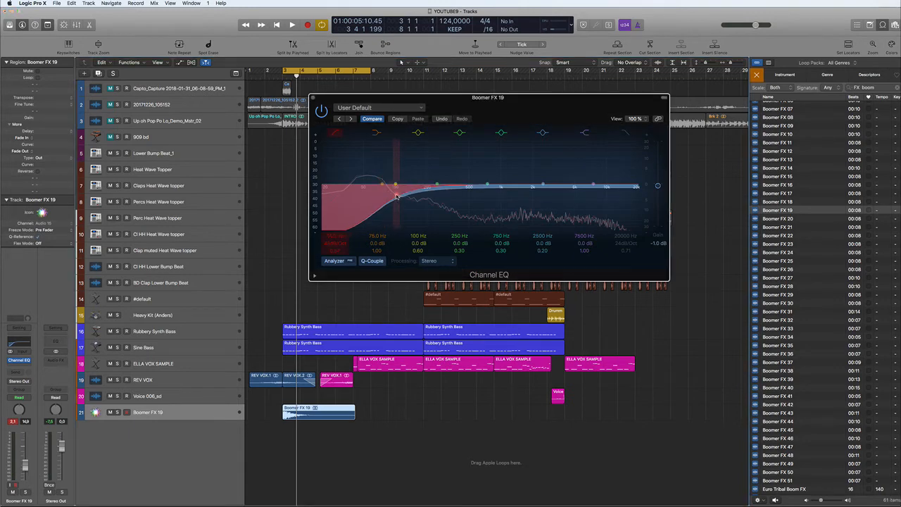
{"action": "left_click_drag", "start_coordinate": [397, 196], "coordinate": [391, 211]}
{"action": "left_click_drag", "start_coordinate": [658, 185], "coordinate": [656, 184]}
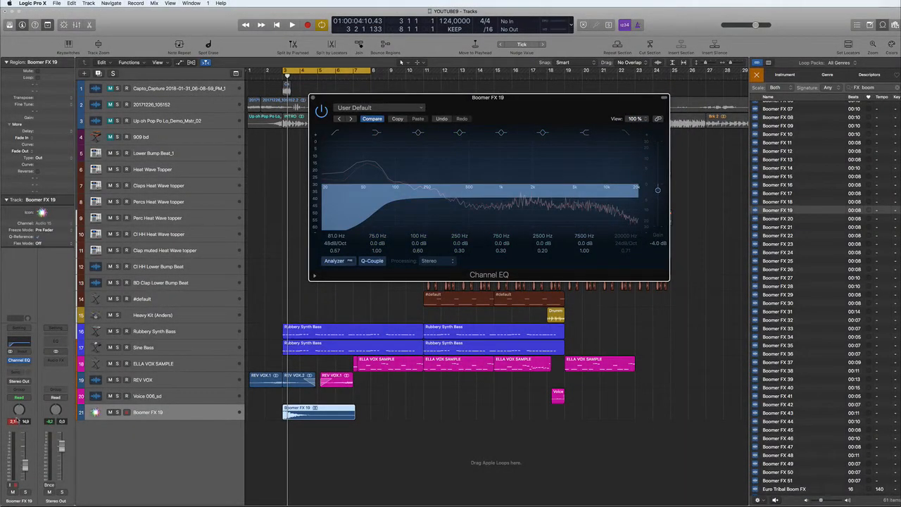
{"action": "left_click", "coordinate": [14, 421]}
{"action": "key", "text": "space"}
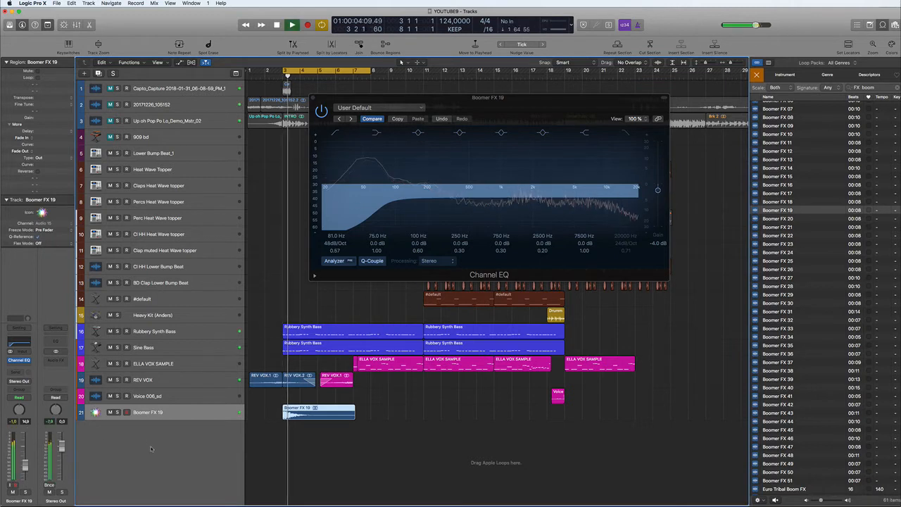
Re-enable the low-cut band, trim gain to about -6 dB, and close the EQ.
{"action": "left_click", "coordinate": [335, 133]}
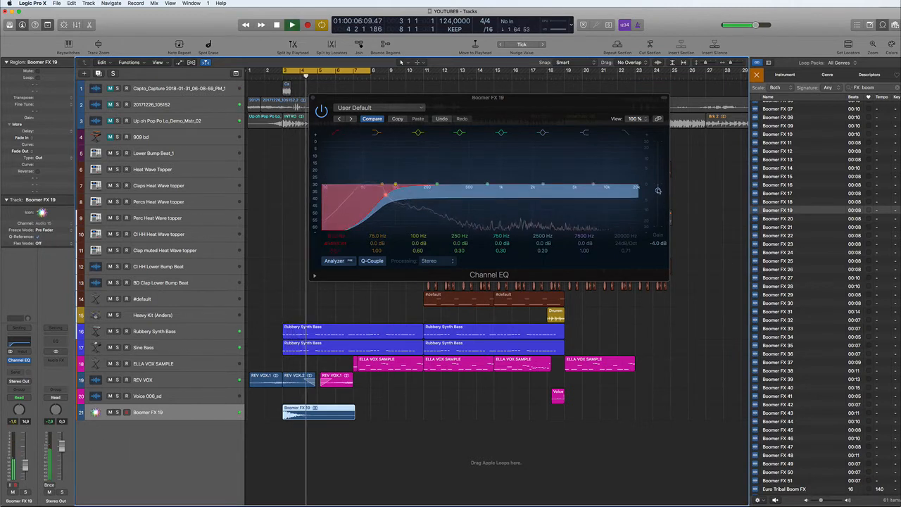
{"action": "left_click_drag", "start_coordinate": [658, 189], "coordinate": [657, 194]}
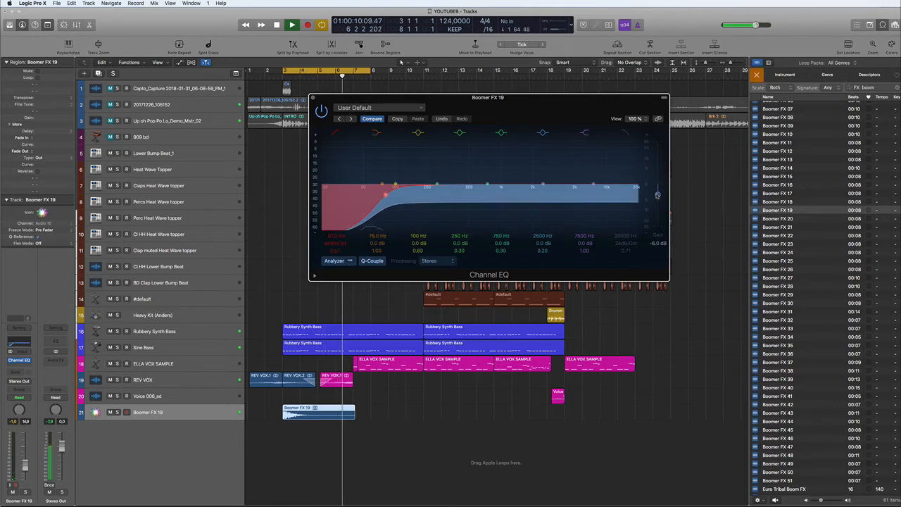
{"action": "left_click", "coordinate": [166, 380]}
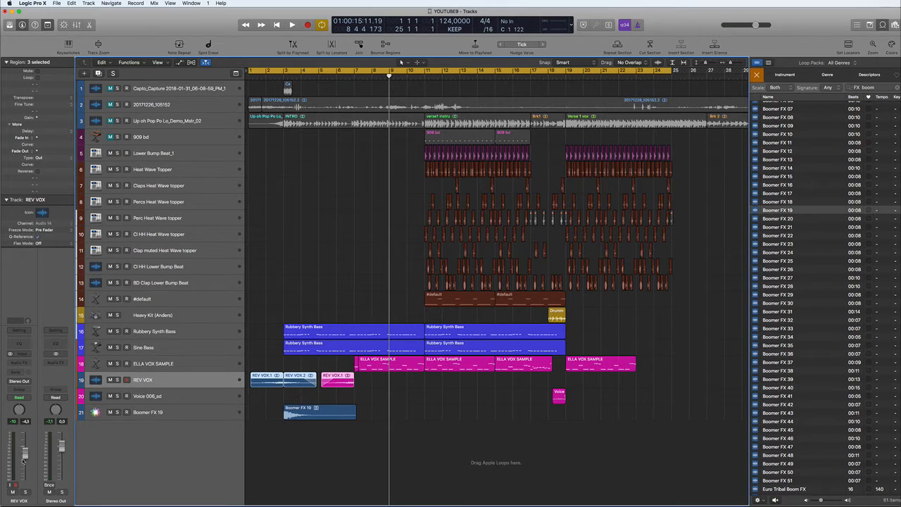
Select the ELLA VOX SAMPLE track to reach its ChromaVerb reverb.
{"action": "left_click", "coordinate": [171, 366]}
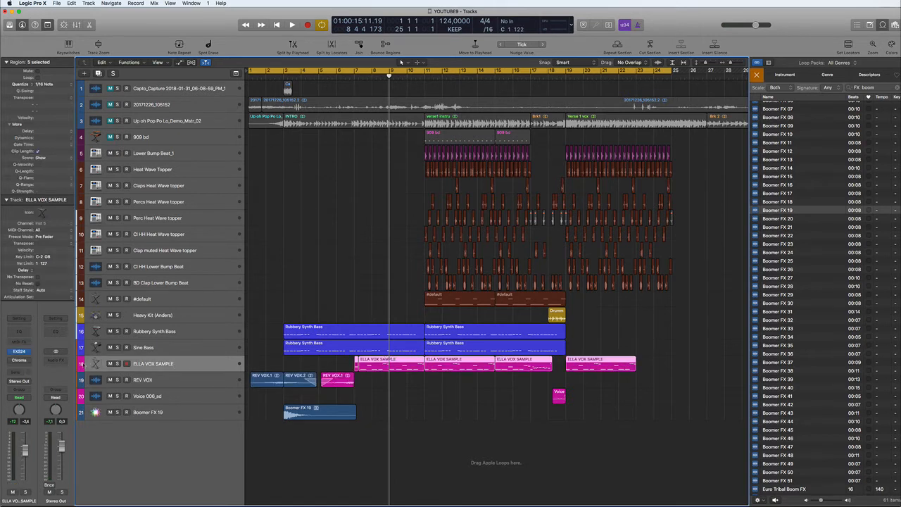
{"action": "mouse_move", "coordinate": [19, 360]}
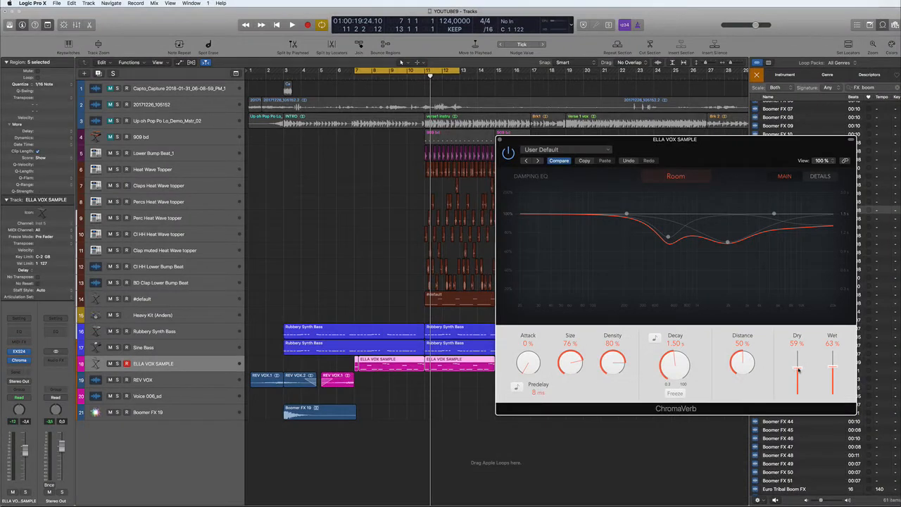
Set ChromaVerb Dry to 100% and Wet to 42%, playing to compare.
{"action": "mouse_move", "coordinate": [797, 368]}
{"action": "left_mouse_down"}
{"action": "mouse_move", "coordinate": [799, 345]}
{"action": "mouse_move", "coordinate": [799, 391]}
{"action": "mouse_move", "coordinate": [798, 350]}
{"action": "mouse_move", "coordinate": [834, 396]}
{"action": "left_mouse_up"}
{"action": "key", "text": "space"}
{"action": "key", "text": "space"}
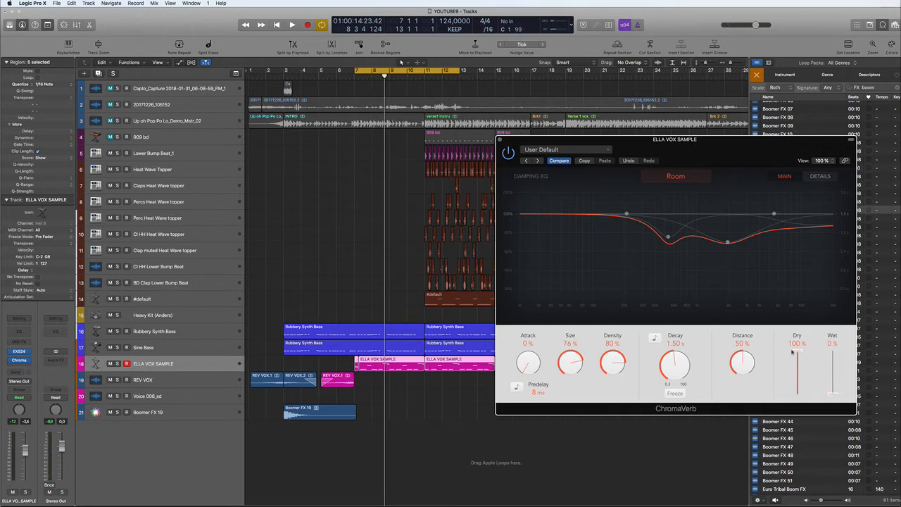
{"action": "key", "text": "space"}
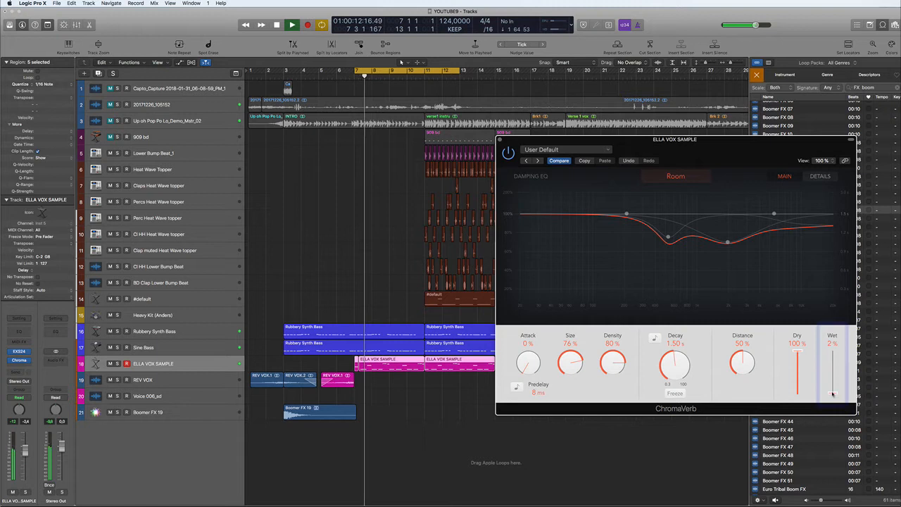
{"action": "left_click_drag", "start_coordinate": [833, 394], "coordinate": [831, 377]}
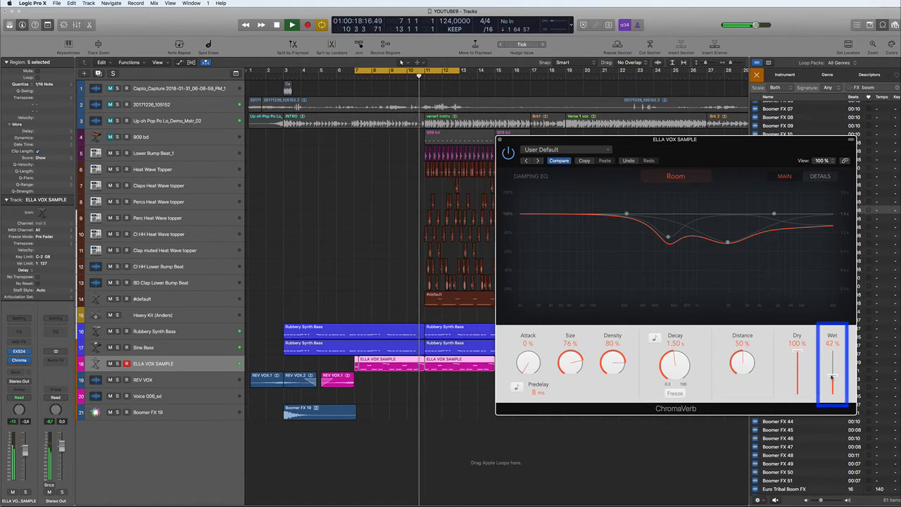
Adjust the reverb decay to about 1.60 s and close the ChromaVerb window.
{"action": "left_click_drag", "start_coordinate": [677, 369], "coordinate": [679, 359]}
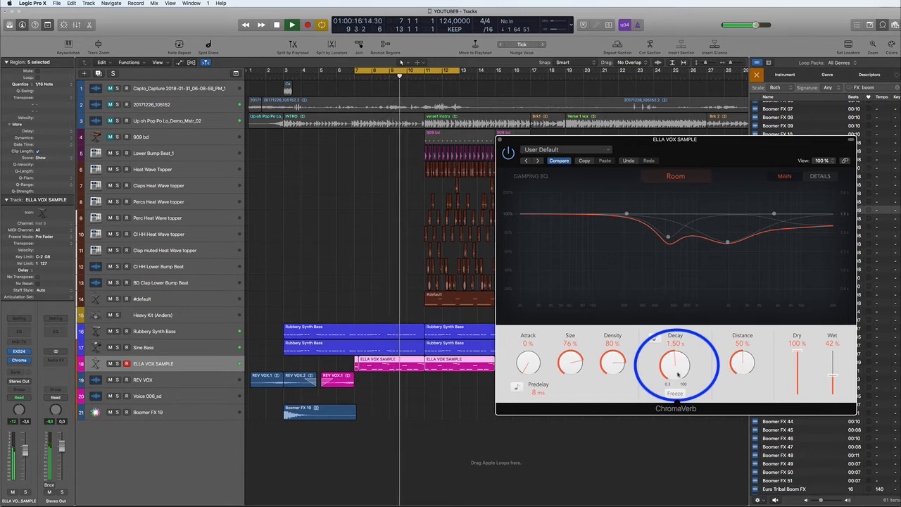
{"action": "left_click_drag", "start_coordinate": [679, 360], "coordinate": [678, 373]}
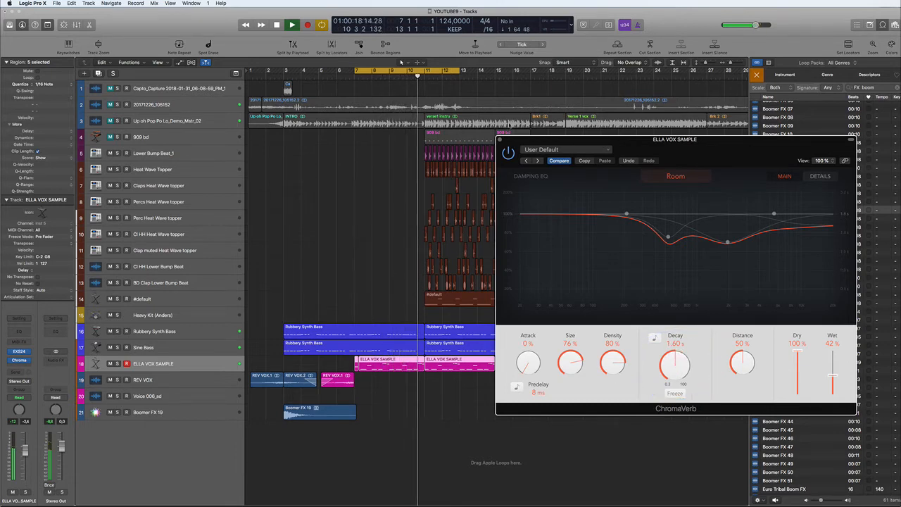
{"action": "left_click", "coordinate": [499, 140]}
{"action": "key", "text": "space"}
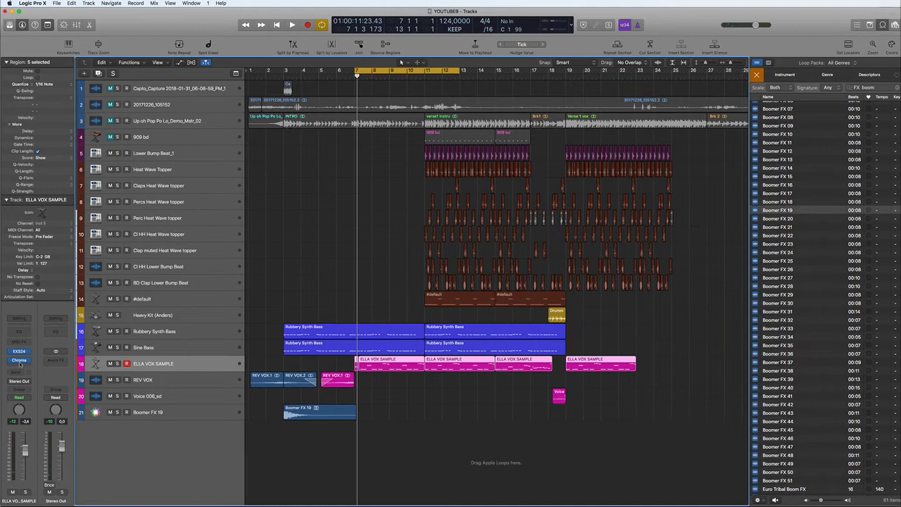
Insert a Compressor in the empty Audio FX slot after ChromaVerb on ELLA VOX SAMPLE.
{"action": "left_click", "coordinate": [22, 360]}
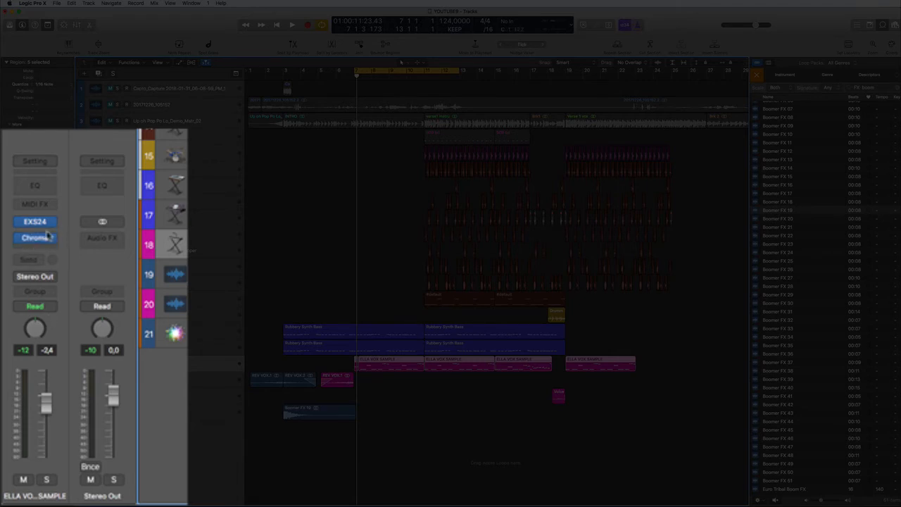
{"action": "left_click", "coordinate": [47, 237]}
{"action": "mouse_move", "coordinate": [22, 385]}
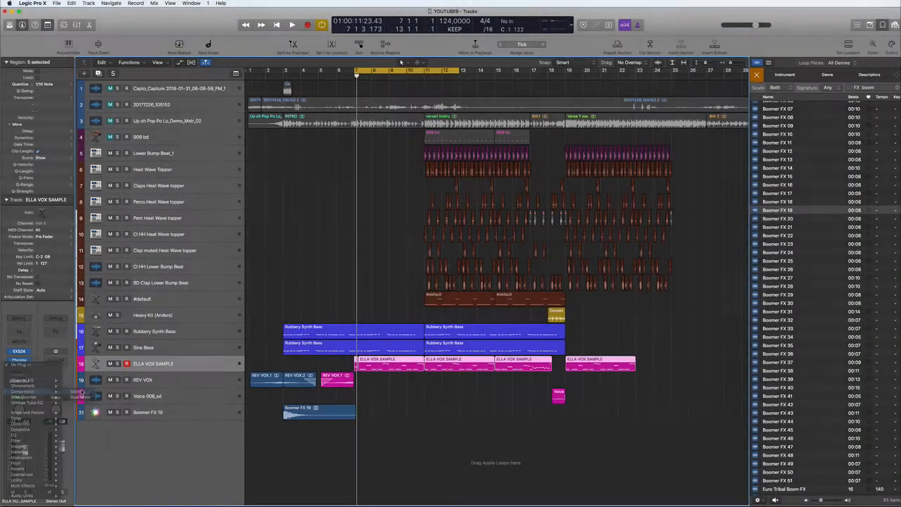
{"action": "left_click", "coordinate": [78, 392]}
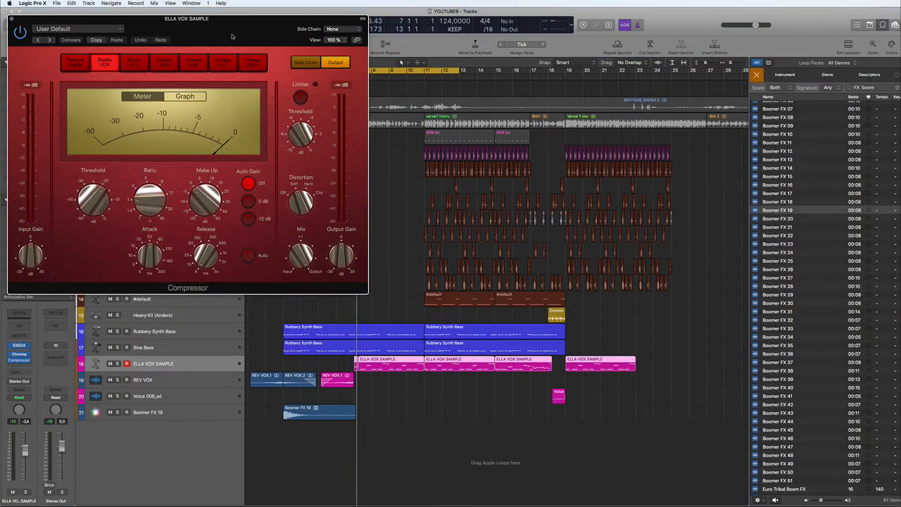
{"action": "left_click_drag", "start_coordinate": [232, 36], "coordinate": [483, 163]}
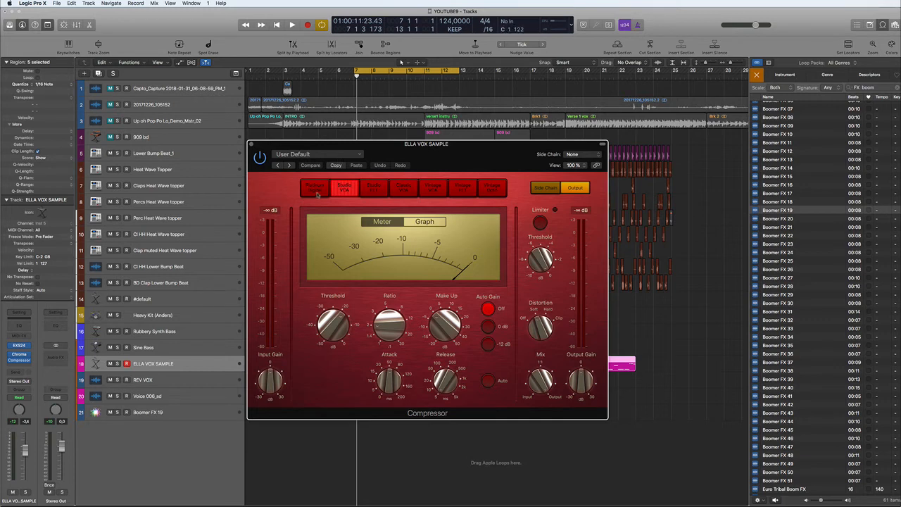
Choose the Studio VCA model and raise the compression ratio to 3.1:1 while playing.
{"action": "left_click", "coordinate": [317, 194]}
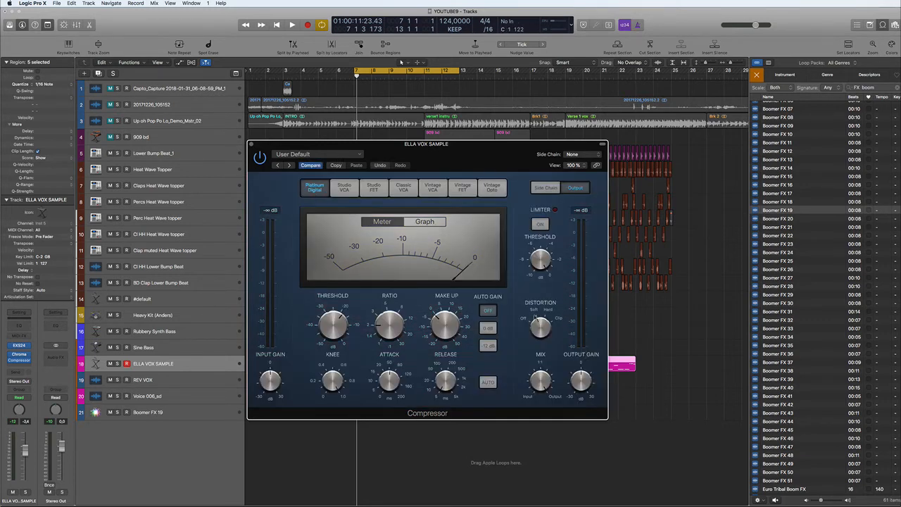
{"action": "left_click", "coordinate": [344, 188]}
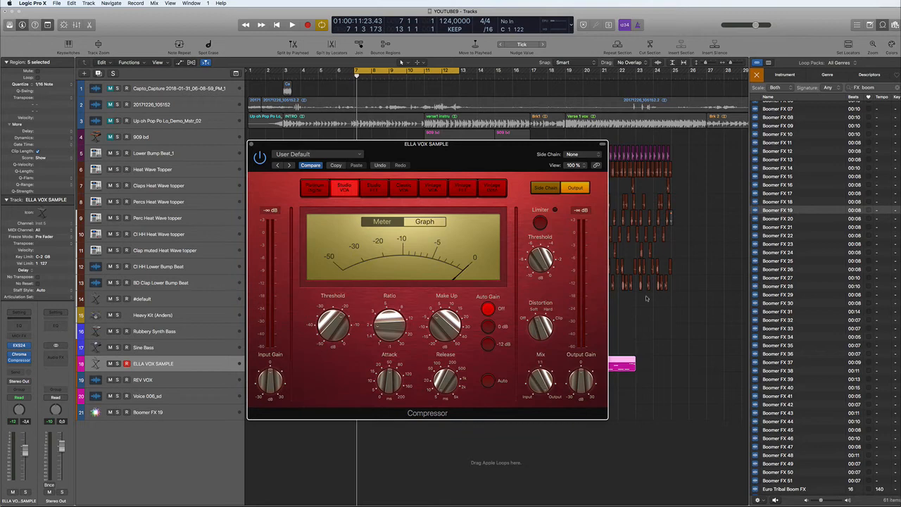
{"action": "mouse_move", "coordinate": [523, 161]}
{"action": "left_mouse_down"}
{"action": "mouse_move", "coordinate": [609, 145]}
{"action": "mouse_move", "coordinate": [481, 189]}
{"action": "left_mouse_up"}
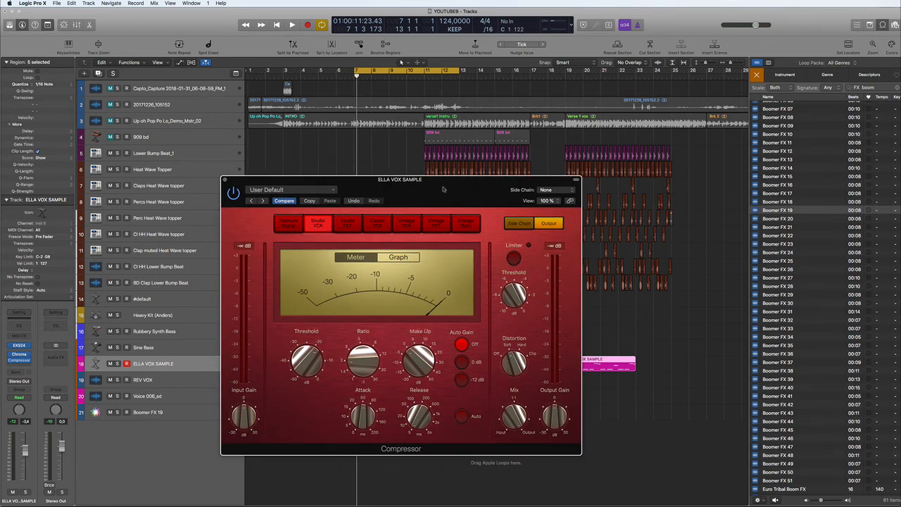
{"action": "left_click_drag", "start_coordinate": [443, 188], "coordinate": [603, 131]}
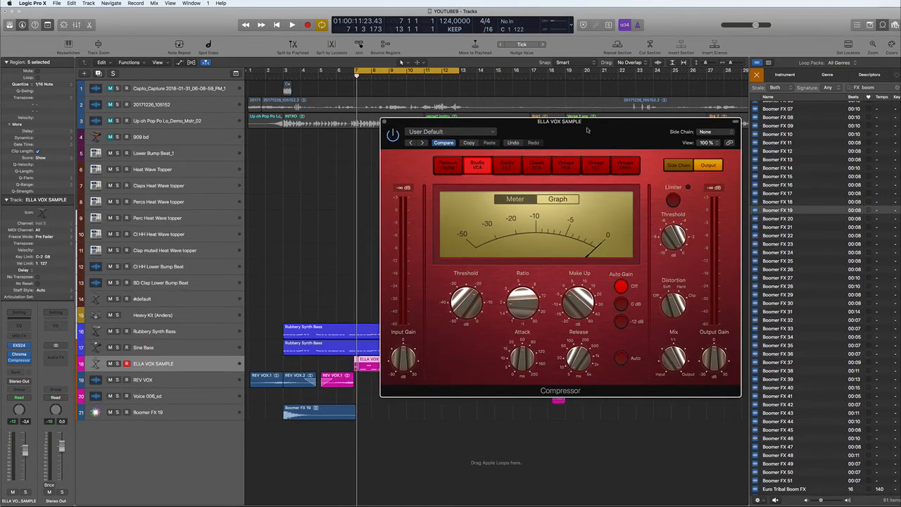
{"action": "left_click_drag", "start_coordinate": [587, 130], "coordinate": [678, 91]}
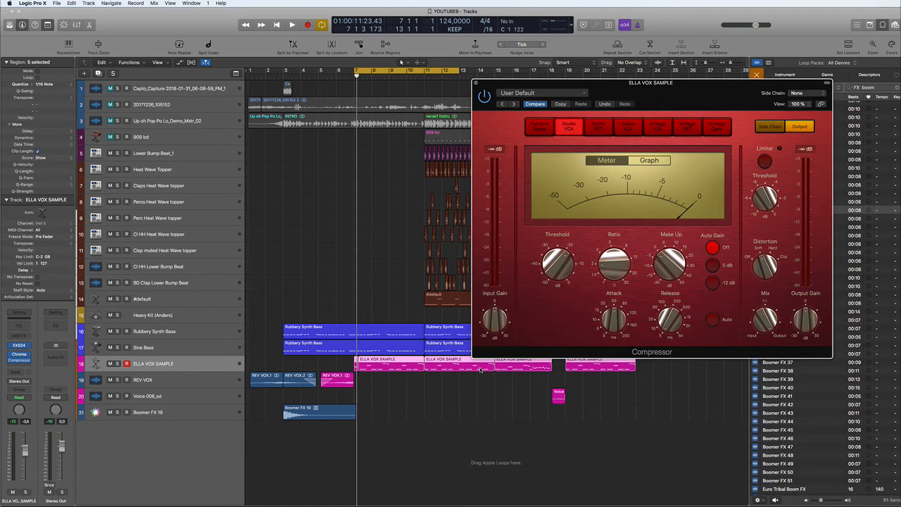
{"action": "key", "text": "space"}
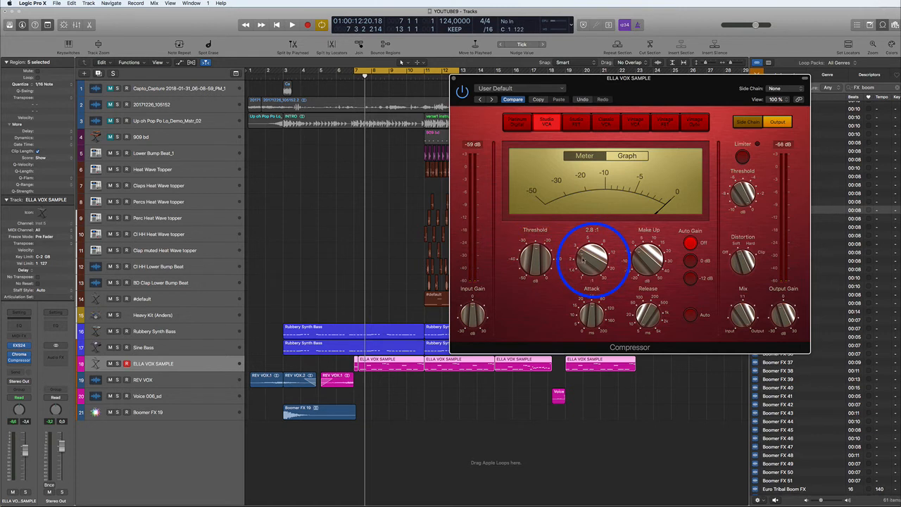
{"action": "left_click_drag", "start_coordinate": [584, 259], "coordinate": [586, 256]}
Lengthen the compressor release and set the attack to 10 ms while auditioning.
{"action": "left_click_drag", "start_coordinate": [569, 291], "coordinate": [404, 314]}
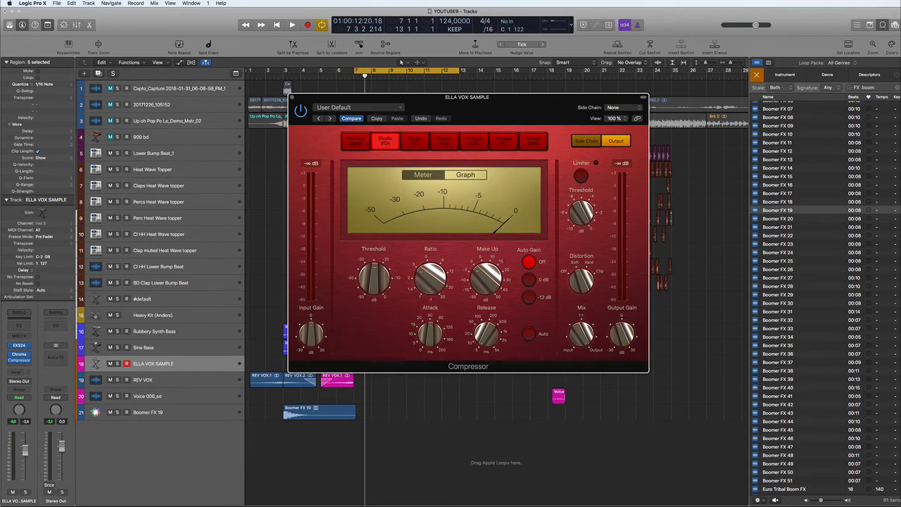
{"action": "mouse_move", "coordinate": [467, 96]}
{"action": "left_mouse_down"}
{"action": "mouse_move", "coordinate": [565, 94]}
{"action": "mouse_move", "coordinate": [468, 94]}
{"action": "left_mouse_up"}
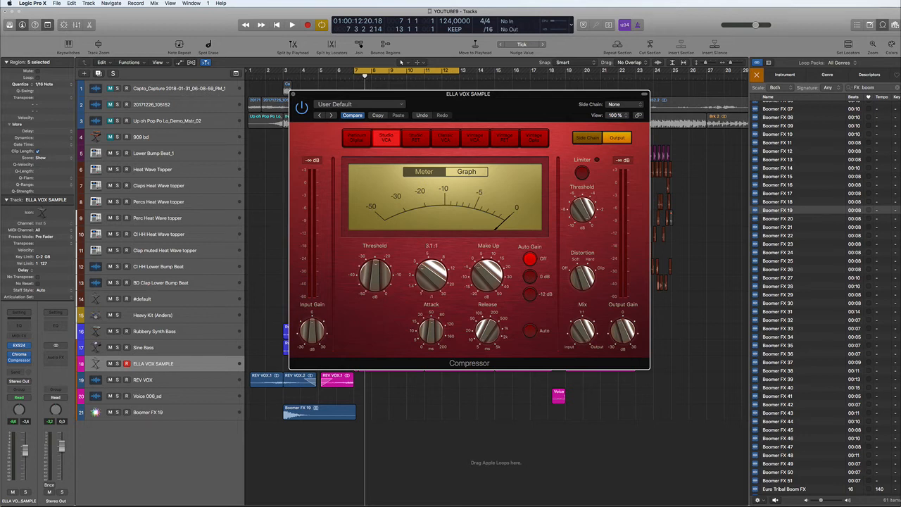
{"action": "key", "text": "space"}
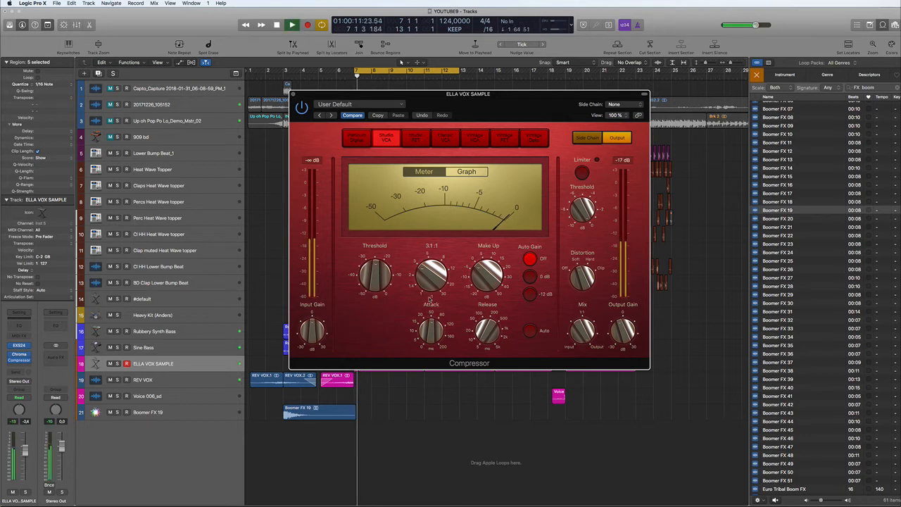
{"action": "left_click_drag", "start_coordinate": [432, 331], "coordinate": [432, 345]}
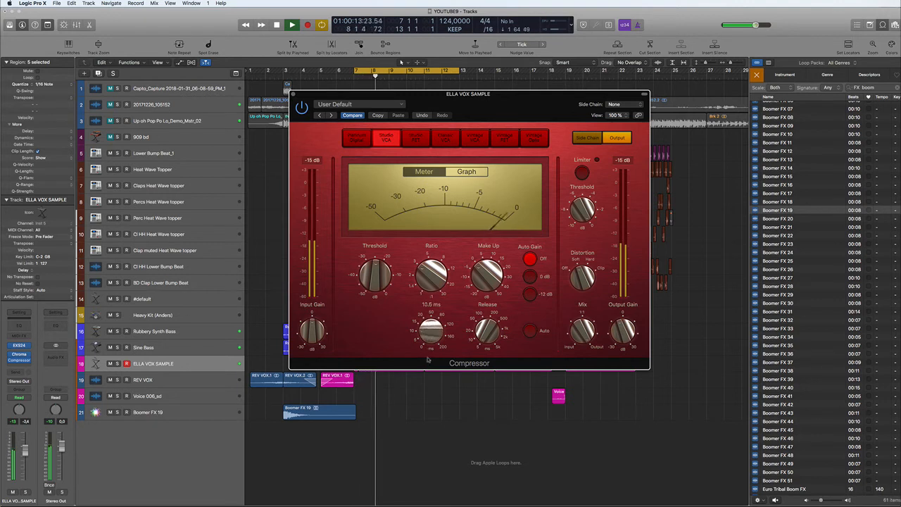
{"action": "left_click_drag", "start_coordinate": [487, 331], "coordinate": [487, 309]}
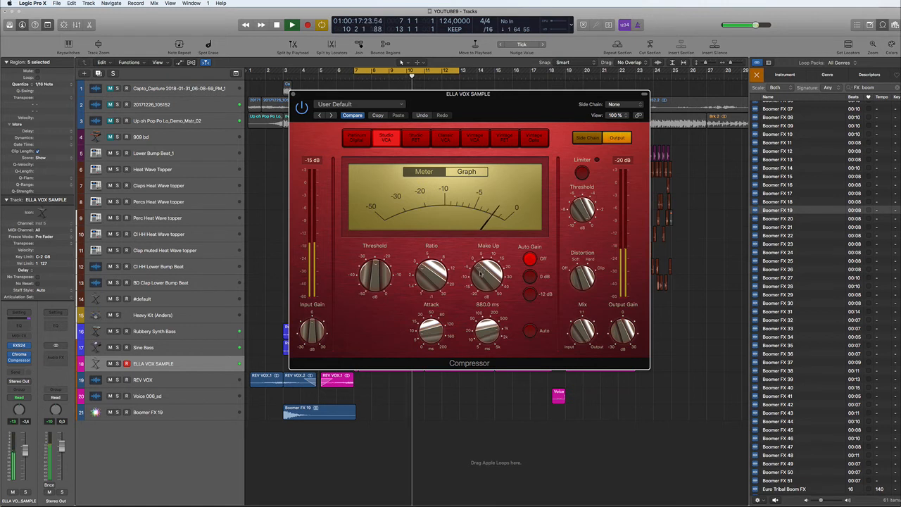
{"action": "left_click", "coordinate": [432, 329]}
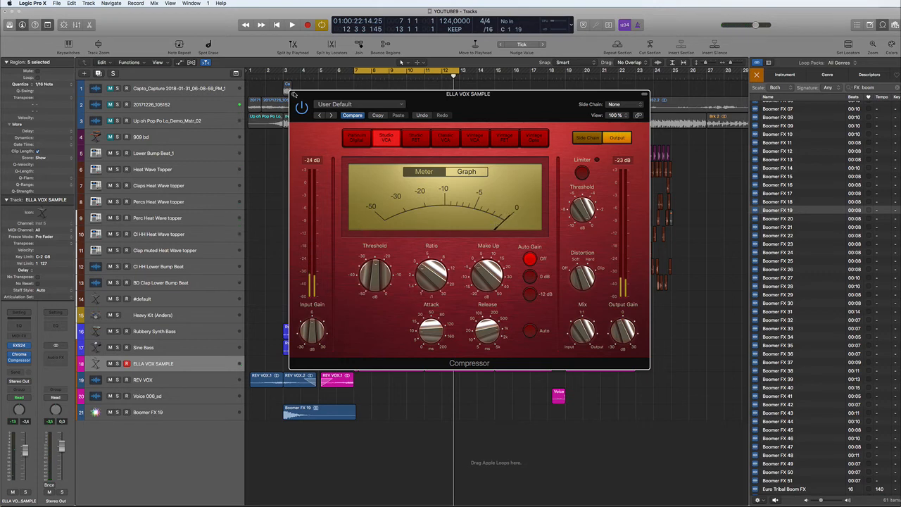
Close the compressor and open the ELLA VOX SAMPLE notes in an enlarged Piano Roll.
{"action": "left_click", "coordinate": [294, 94]}
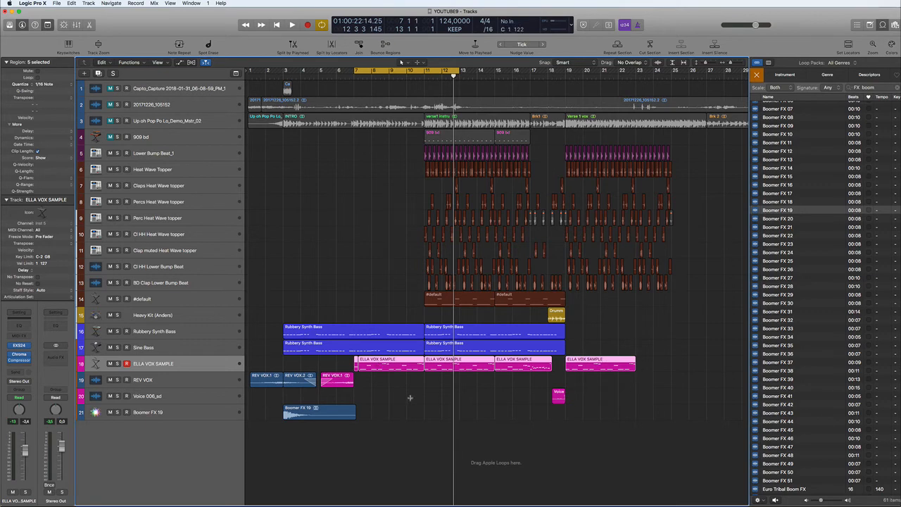
{"action": "left_click", "coordinate": [390, 383]}
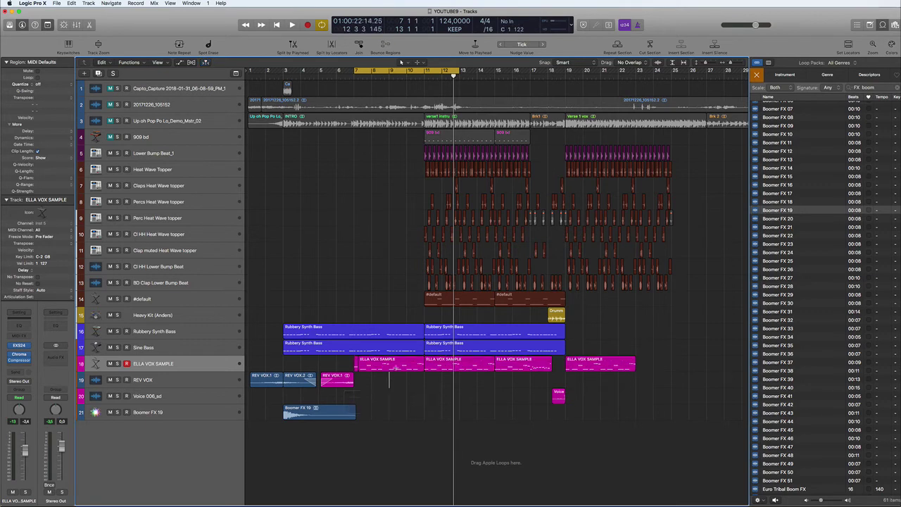
{"action": "double_click", "coordinate": [389, 364]}
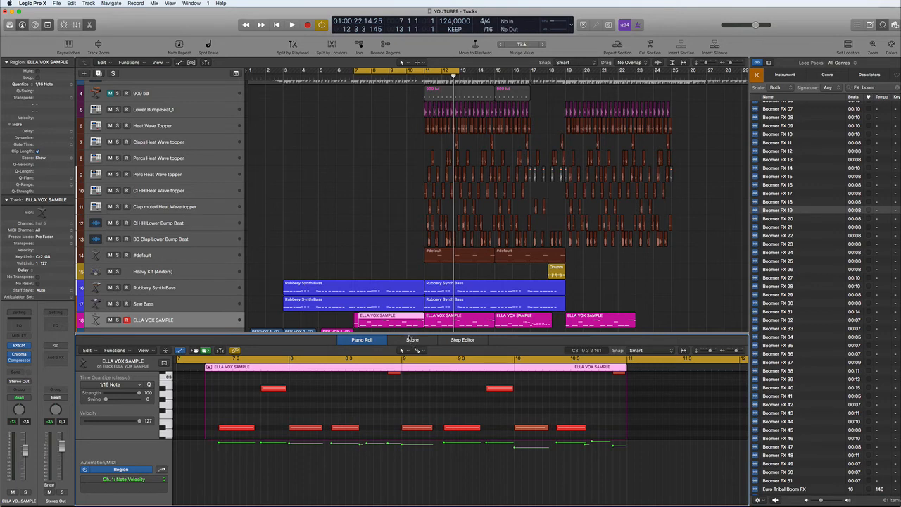
{"action": "scroll", "coordinate": [403, 295], "scroll_direction": "down", "scroll_amount": 1}
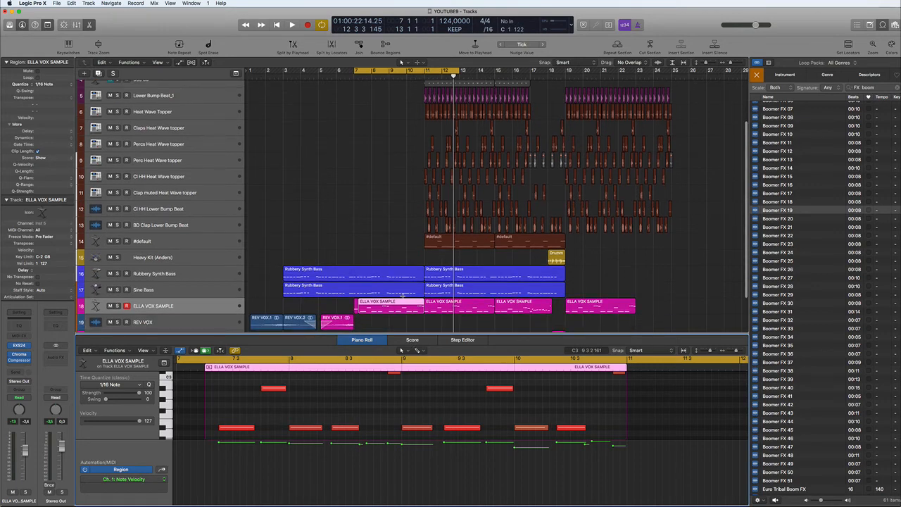
{"action": "left_click_drag", "start_coordinate": [411, 335], "coordinate": [409, 318]}
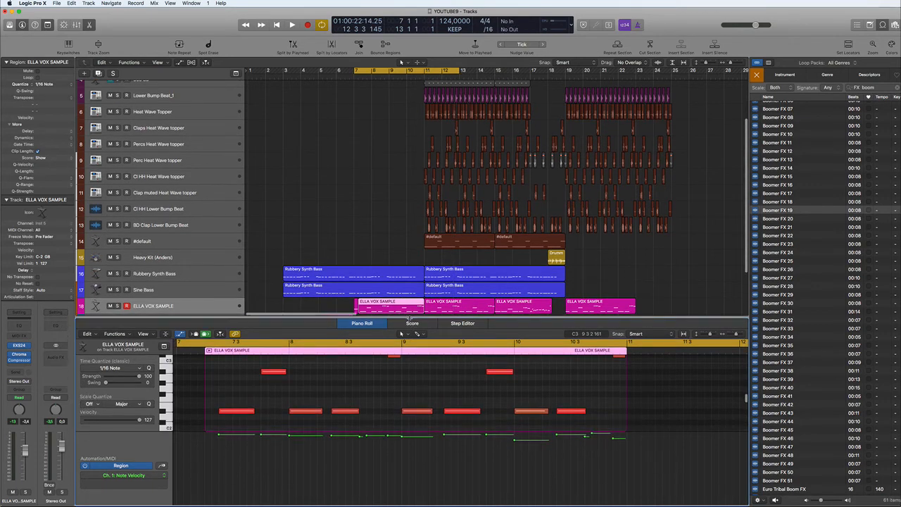
{"action": "scroll", "coordinate": [406, 367], "scroll_direction": "up", "scroll_amount": 2}
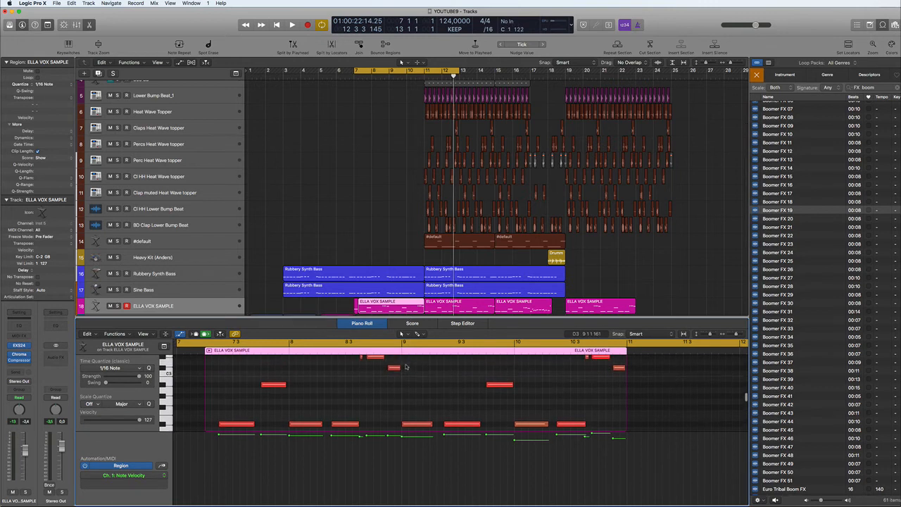
{"action": "scroll", "coordinate": [406, 367], "scroll_direction": "down", "scroll_amount": 1}
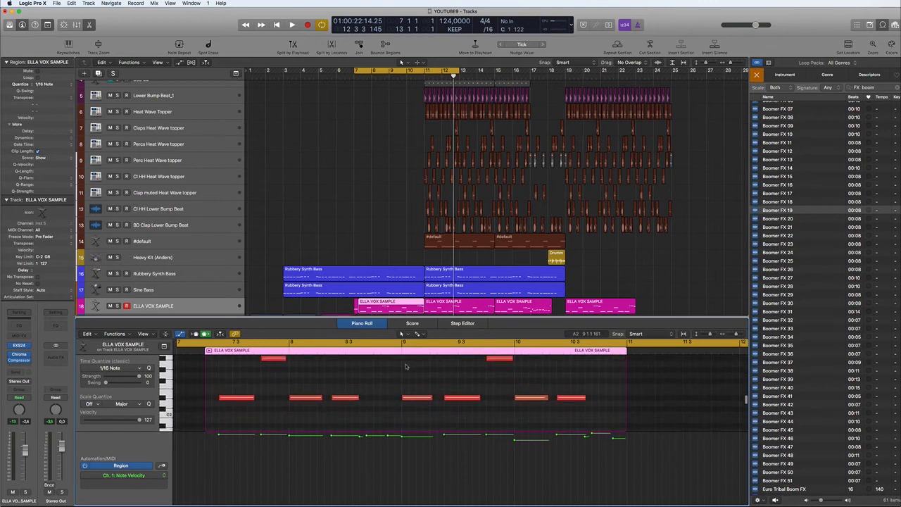
{"action": "scroll", "coordinate": [405, 366], "scroll_direction": "up", "scroll_amount": 2}
{"action": "scroll", "coordinate": [405, 366], "scroll_direction": "down", "scroll_amount": 2}
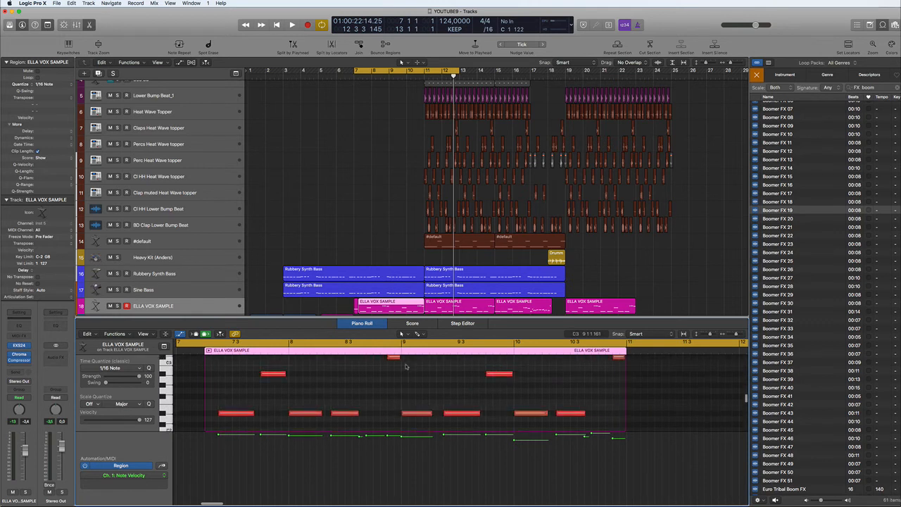
{"action": "scroll", "coordinate": [405, 366], "scroll_direction": "down", "scroll_amount": 4}
{"action": "scroll", "coordinate": [405, 366], "scroll_direction": "up", "scroll_amount": 3}
{"action": "scroll", "coordinate": [406, 366], "scroll_direction": "up", "scroll_amount": 3}
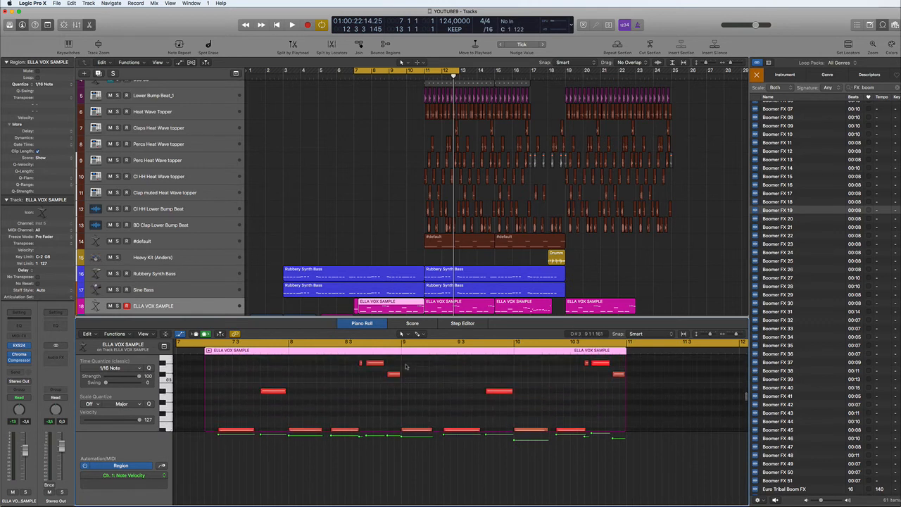
{"action": "scroll", "coordinate": [405, 366], "scroll_direction": "down", "scroll_amount": 4}
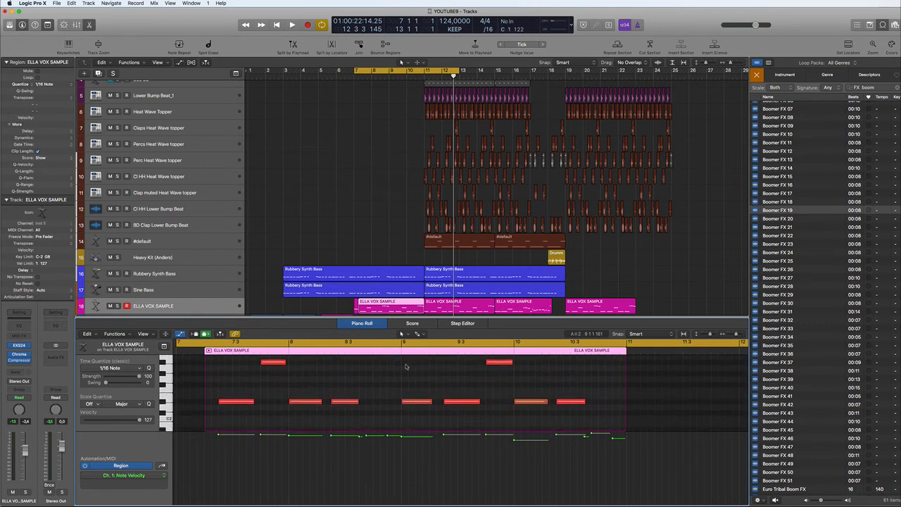
{"action": "scroll", "coordinate": [406, 366], "scroll_direction": "up", "scroll_amount": 2}
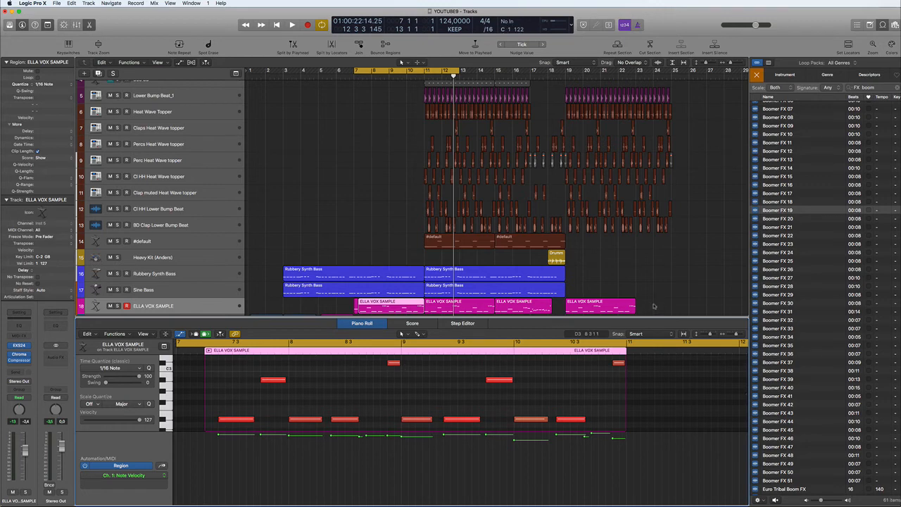
Select all five ELLA VOX SAMPLE regions, join them into one, and reopen its notes.
{"action": "left_click_drag", "start_coordinate": [647, 305], "coordinate": [330, 310]}
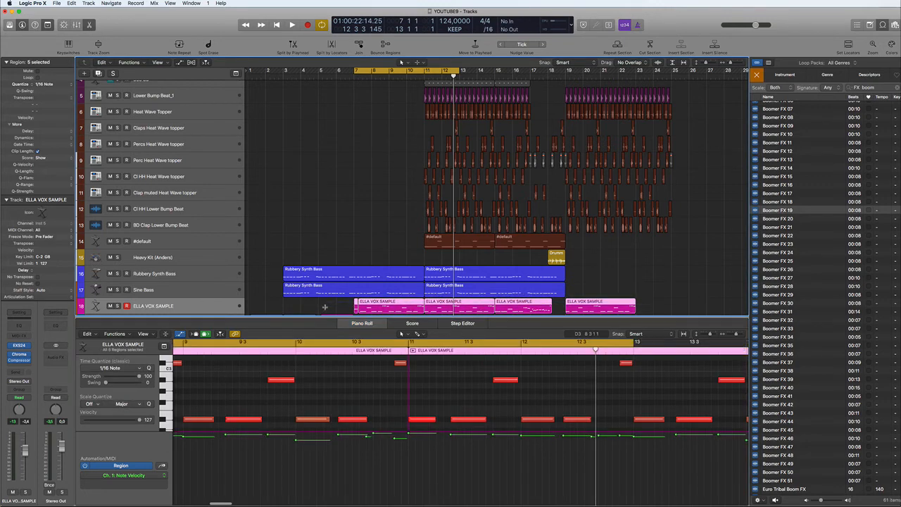
{"action": "key", "text": "z"}
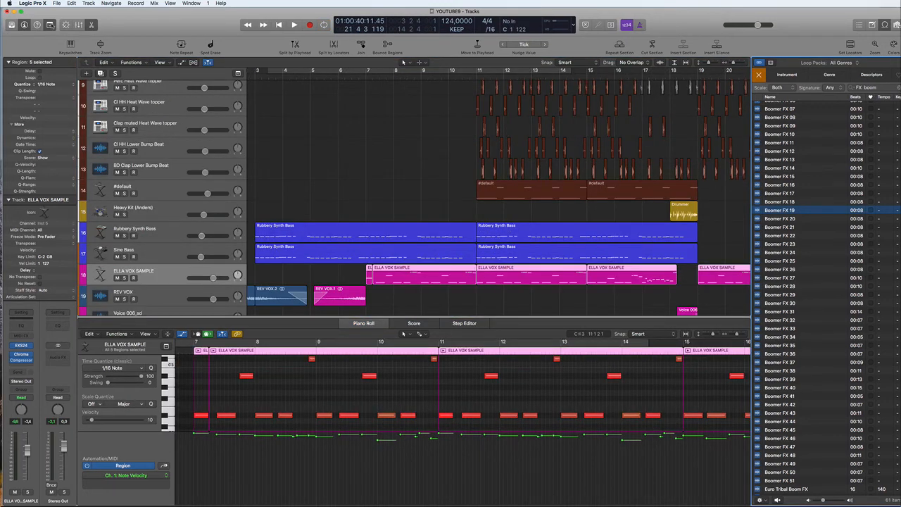
{"action": "key", "text": "e"}
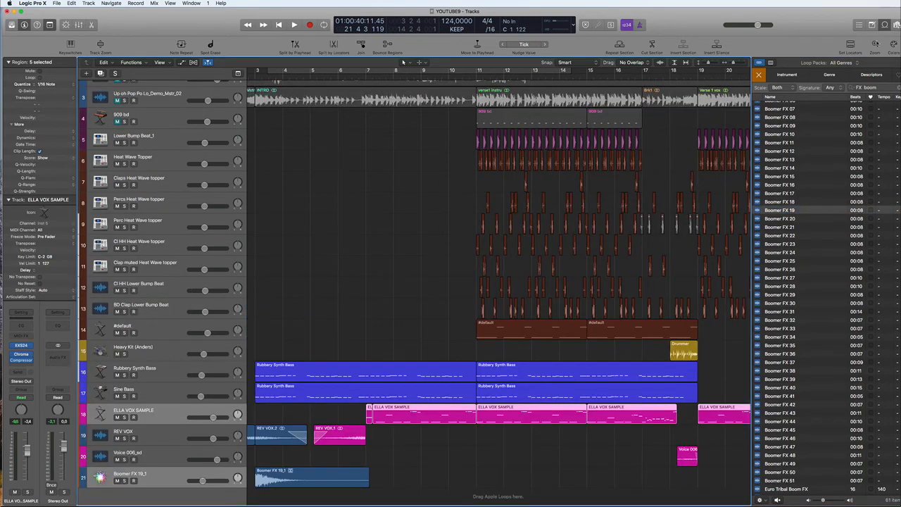
{"action": "left_click", "coordinate": [885, 25]}
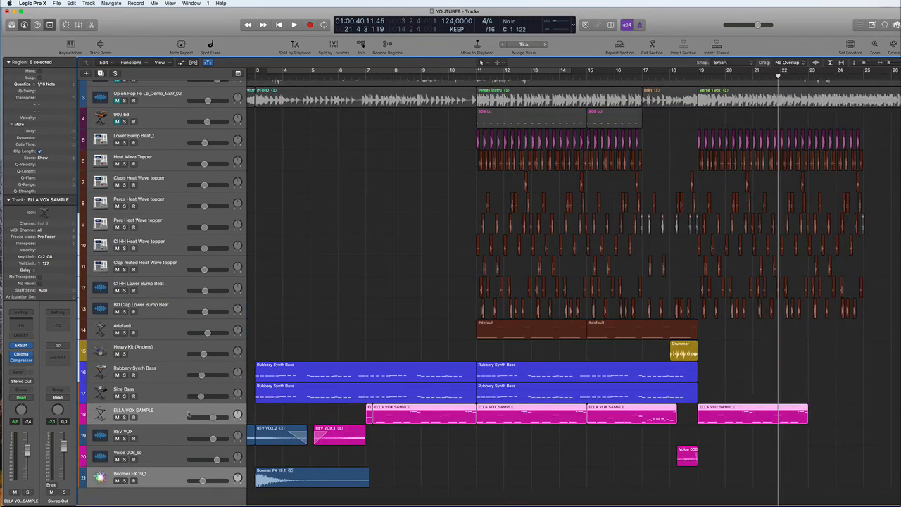
{"action": "left_click", "coordinate": [361, 44]}
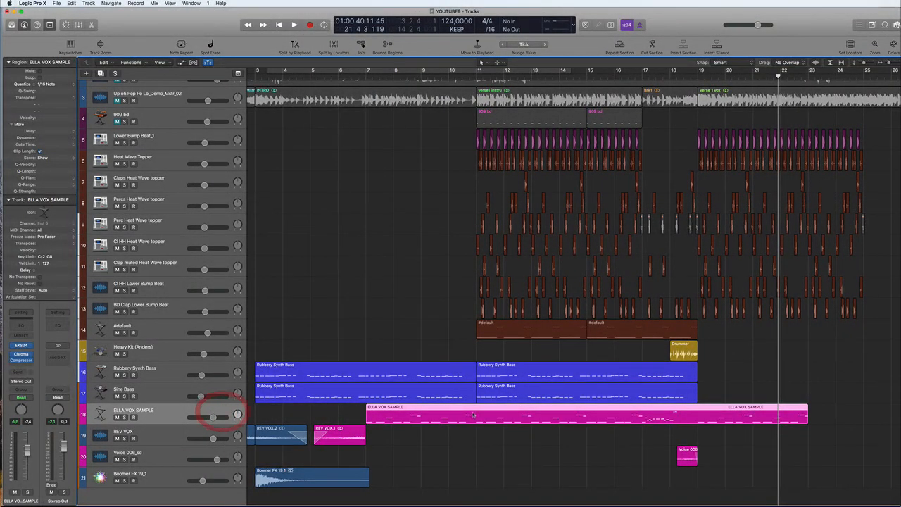
{"action": "key", "text": "e"}
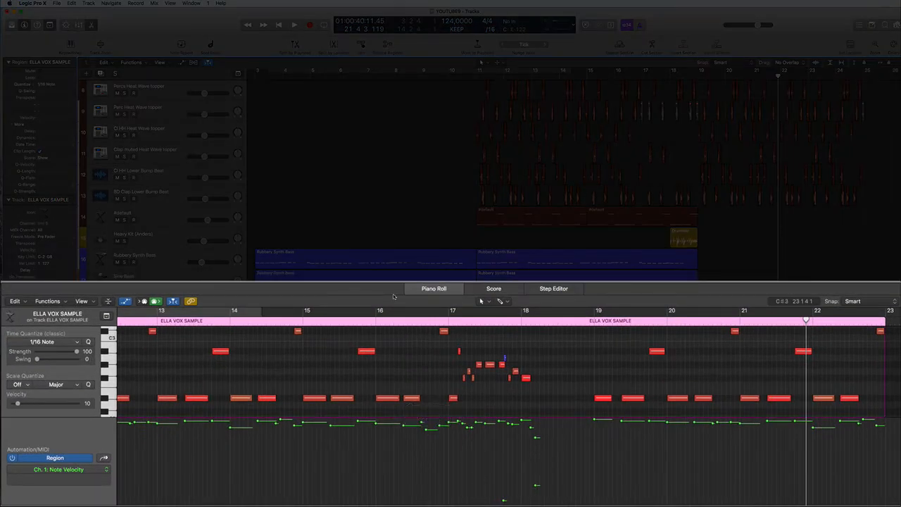
{"action": "scroll", "coordinate": [319, 351], "scroll_direction": "left", "scroll_amount": 5}
{"action": "scroll", "coordinate": [317, 345], "scroll_direction": "left", "scroll_amount": 4}
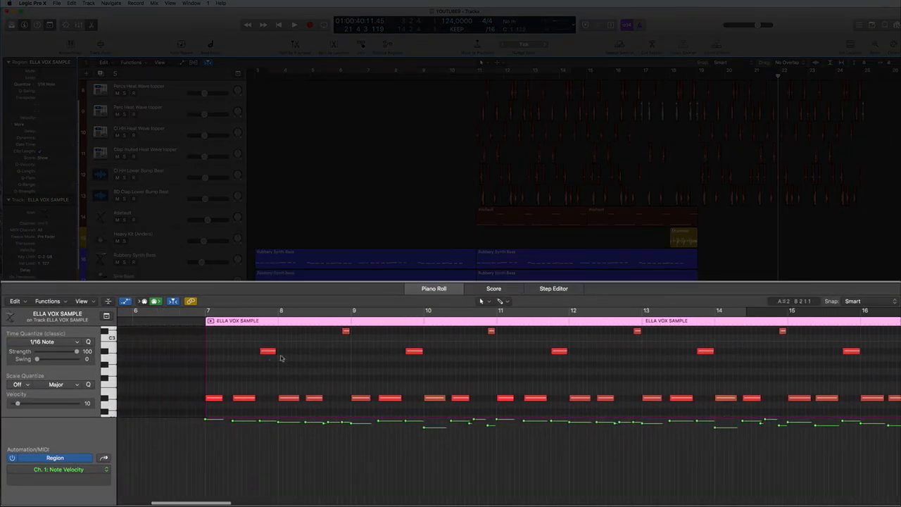
{"action": "scroll", "coordinate": [280, 358], "scroll_direction": "left", "scroll_amount": 1}
Select all 71 notes and drag their velocity up to the maximum, 127.
{"action": "key", "text": "super+a"}
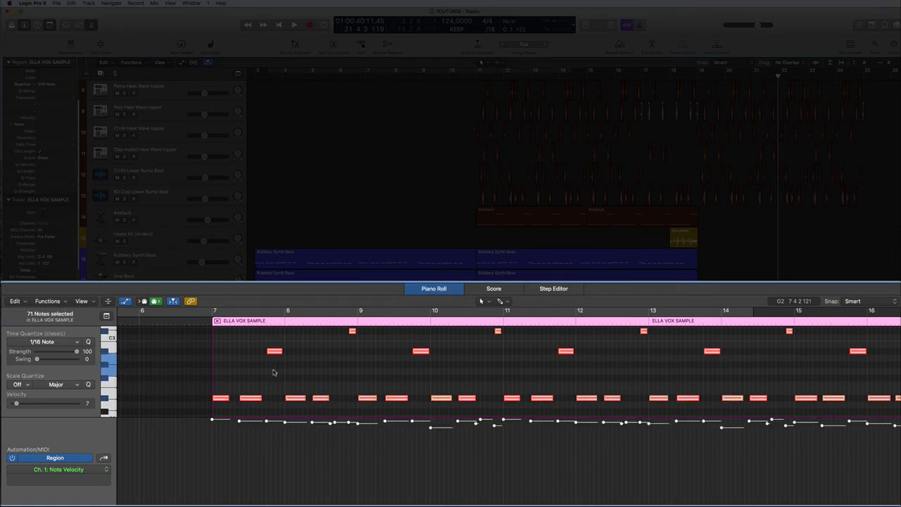
{"action": "left_click_drag", "start_coordinate": [331, 424], "coordinate": [334, 410]}
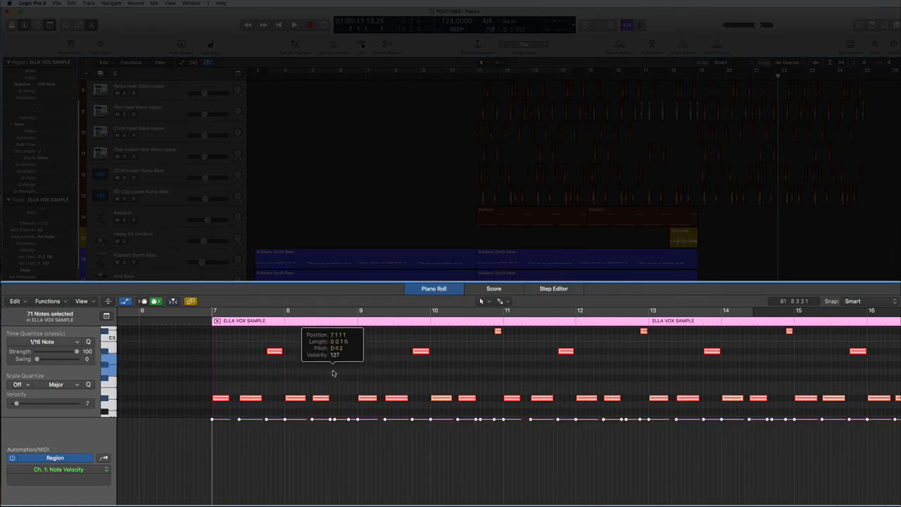
{"action": "scroll", "coordinate": [744, 438], "scroll_direction": "right", "scroll_amount": 5}
{"action": "scroll", "coordinate": [669, 438], "scroll_direction": "right", "scroll_amount": 5}
{"action": "scroll", "coordinate": [670, 438], "scroll_direction": "left", "scroll_amount": 3}
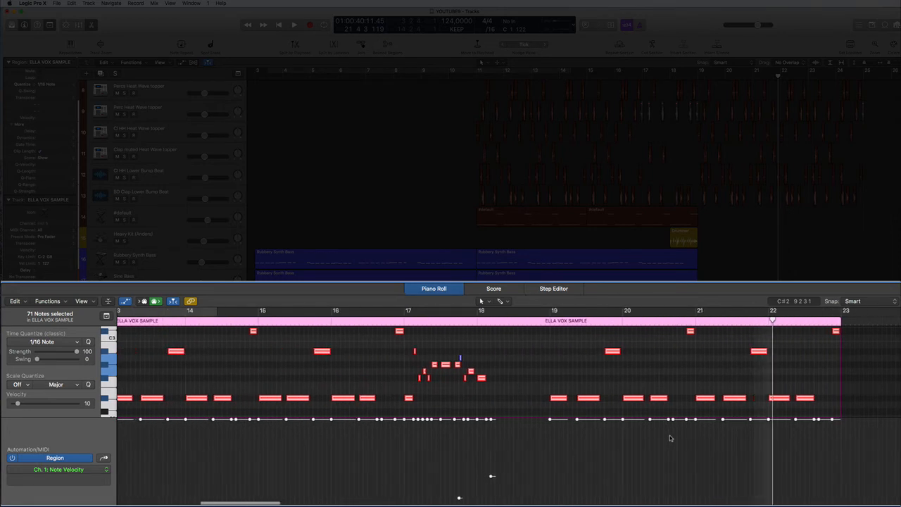
{"action": "scroll", "coordinate": [674, 377], "scroll_direction": "left", "scroll_amount": 2}
{"action": "left_click_drag", "start_coordinate": [514, 499], "coordinate": [514, 484]}
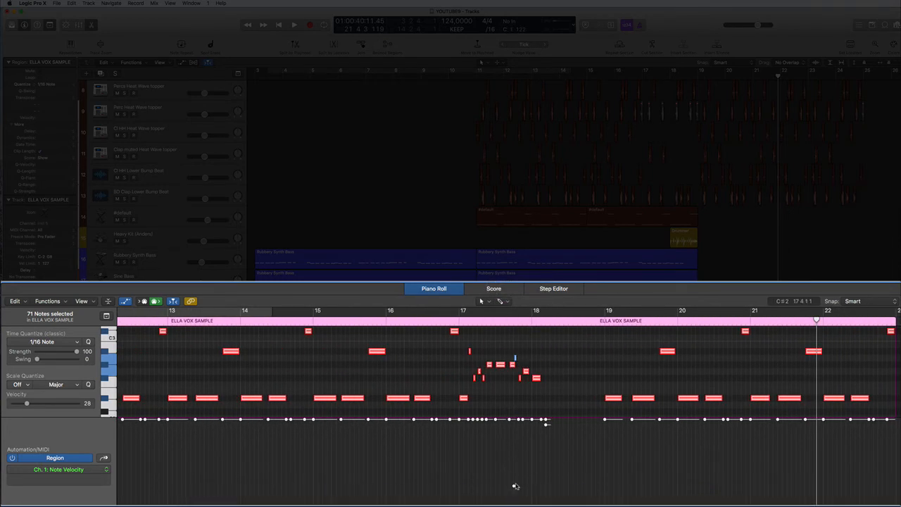
{"action": "left_click_drag", "start_coordinate": [513, 488], "coordinate": [514, 441]}
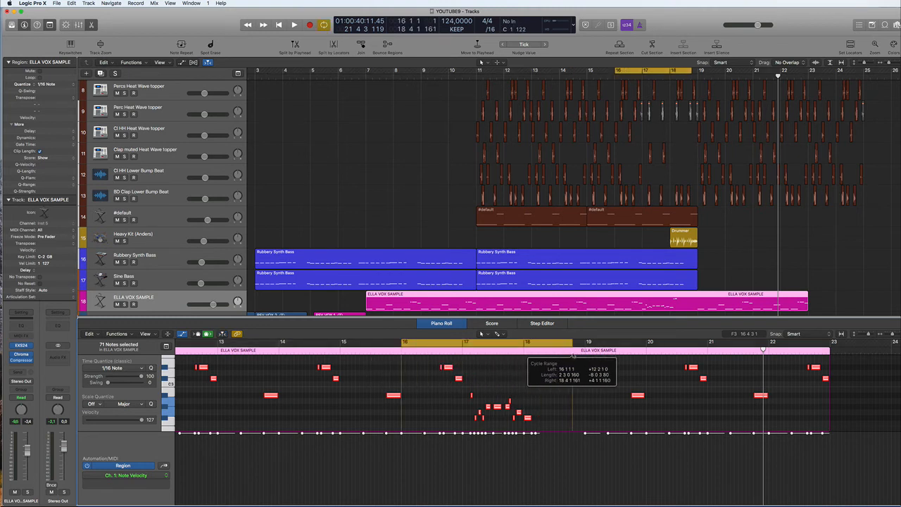
Cycle bars 16–19 and play the vocal passage twice, selecting the high note near bar 18.
{"action": "left_click_drag", "start_coordinate": [403, 342], "coordinate": [584, 342]}
{"action": "key", "text": "space"}
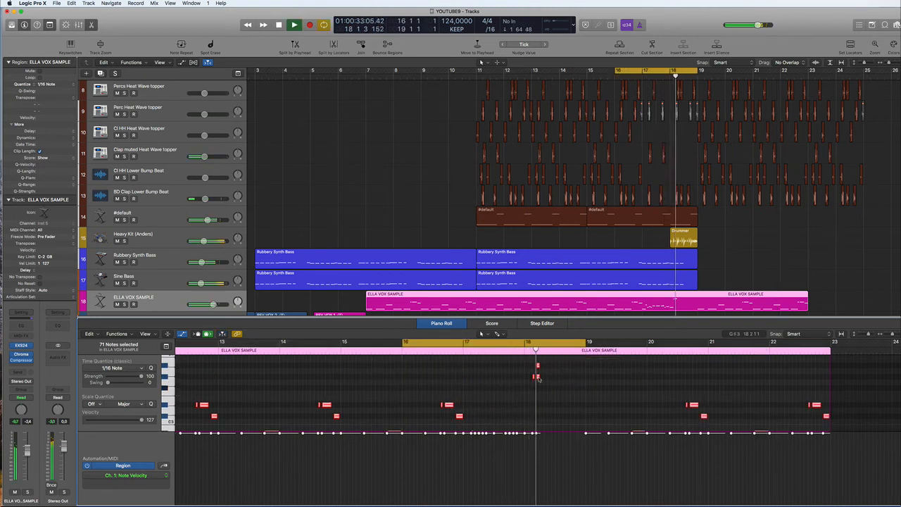
{"action": "key", "text": "space"}
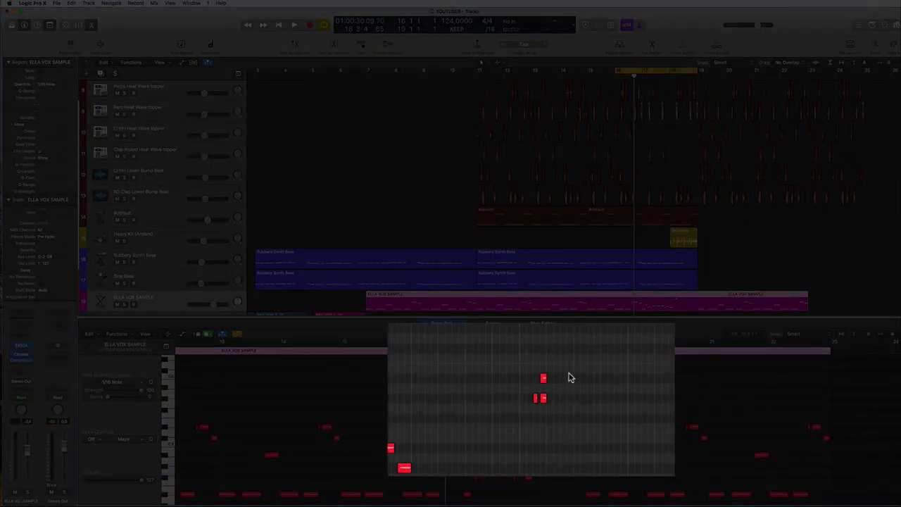
{"action": "left_click", "coordinate": [542, 378]}
{"action": "key", "text": "space"}
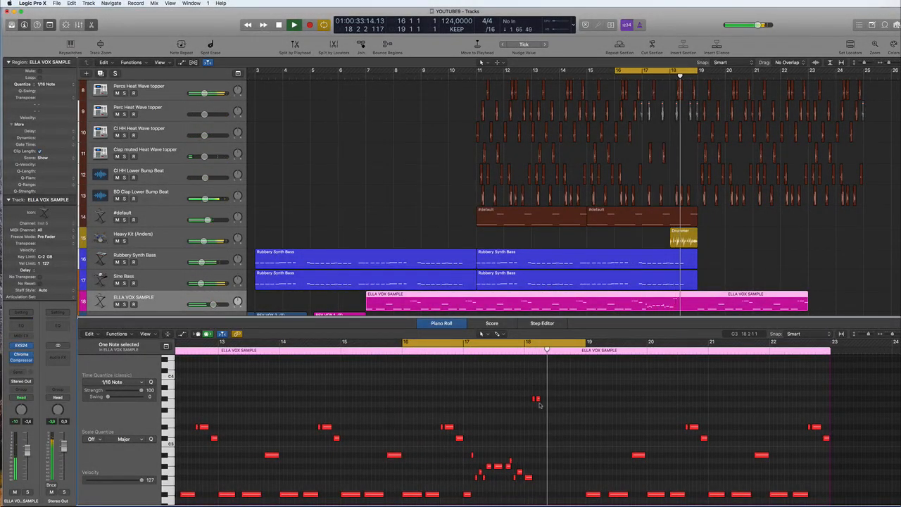
{"action": "key", "text": "space"}
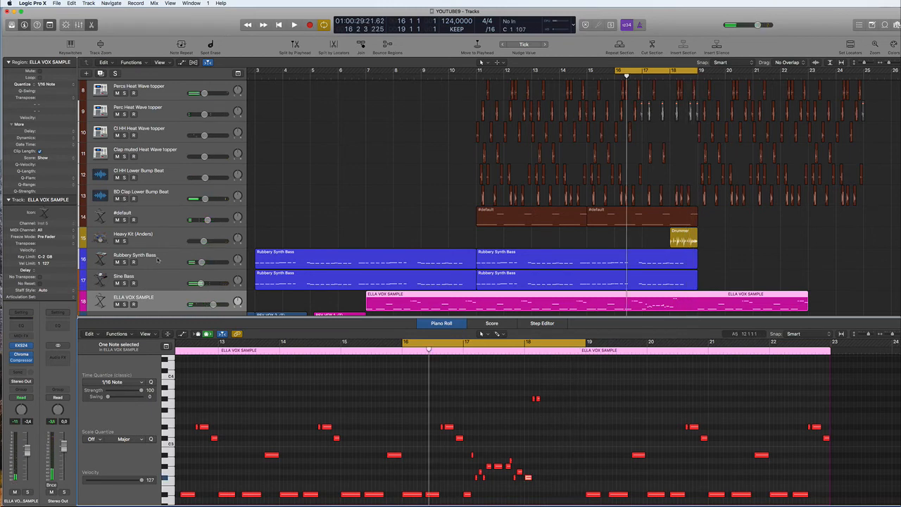
Zoom out to show all 21 tracks and play the arrangement from the start.
{"action": "left_click", "coordinate": [91, 26]}
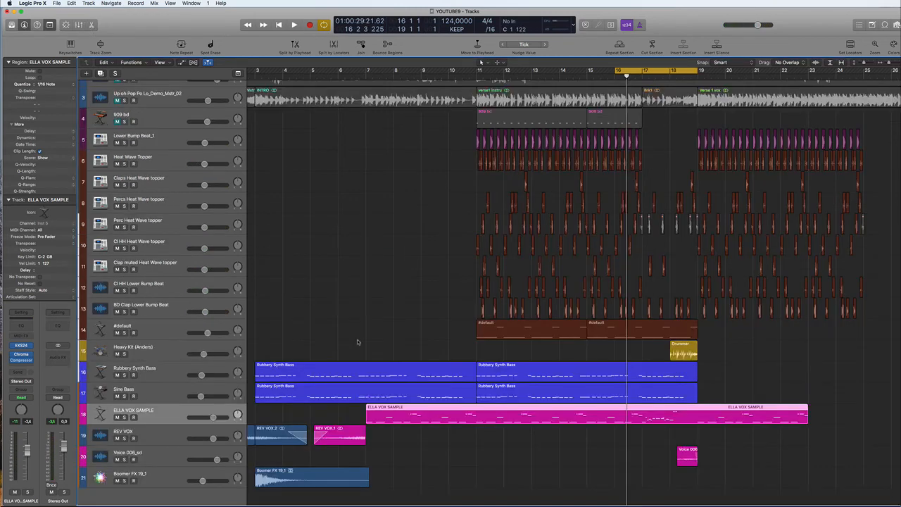
{"action": "left_click", "coordinate": [535, 442], "text": "ctrl+alt"}
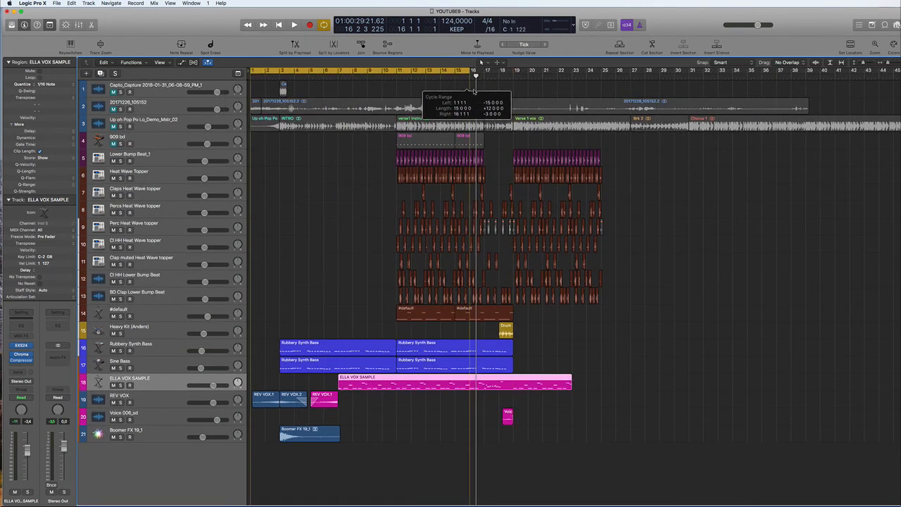
{"action": "key", "text": "space"}
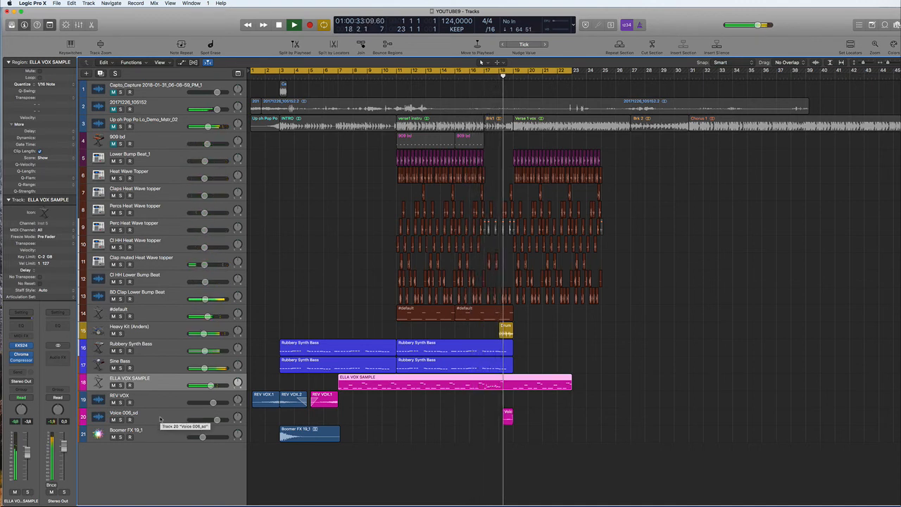
Select Voice 006_sd and loop-play bars 17–20 to audition its compressor.
{"action": "left_click", "coordinate": [161, 419]}
{"action": "key", "text": "space"}
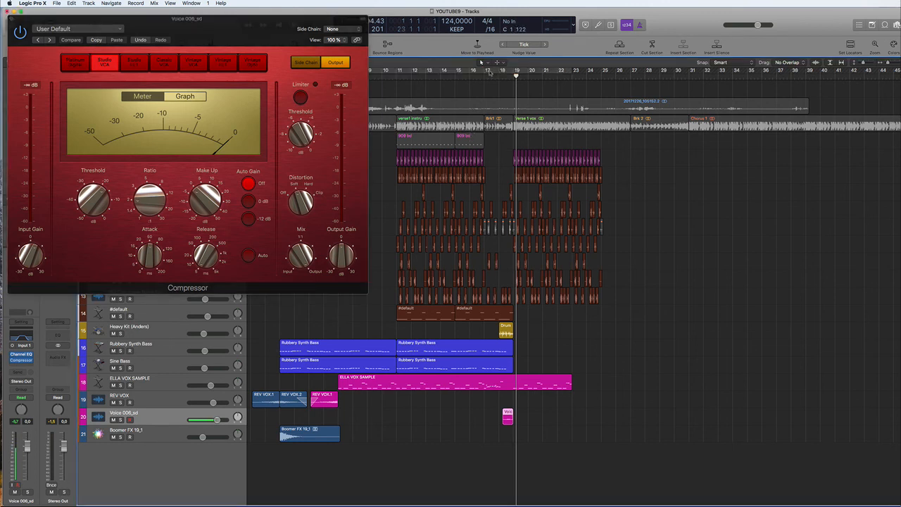
{"action": "left_click_drag", "start_coordinate": [488, 70], "coordinate": [531, 71]}
{"action": "key", "text": "space"}
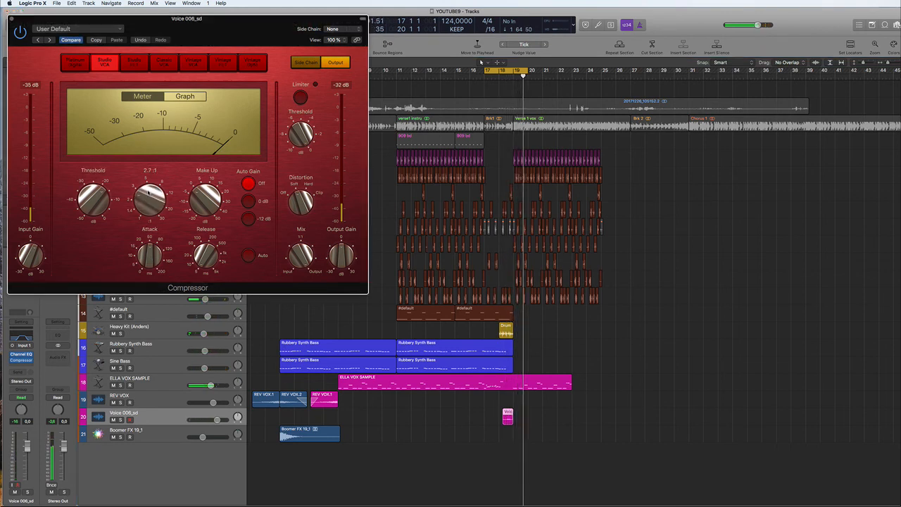
Set the compressor's Attack to 32 ms, Release to 9.5 ms, and raise Input Gain.
{"action": "left_click_drag", "start_coordinate": [149, 249], "coordinate": [149, 257]}
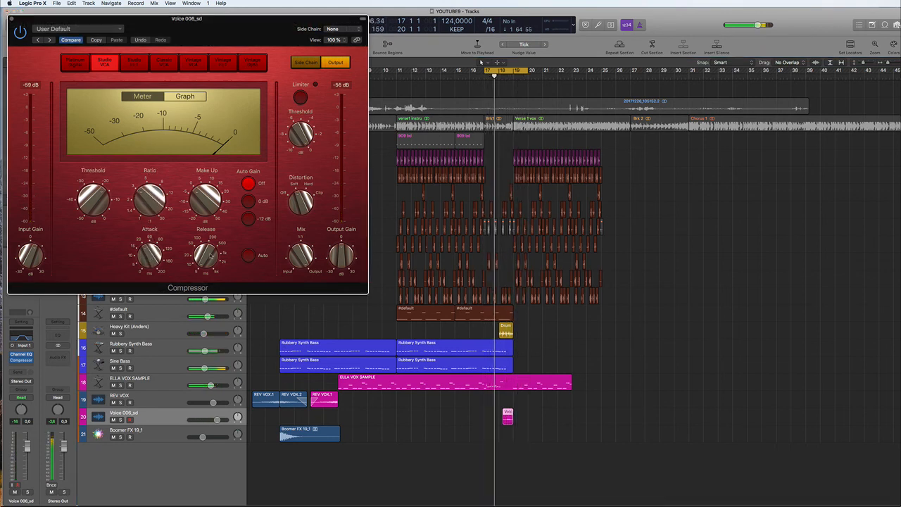
{"action": "left_click_drag", "start_coordinate": [207, 246], "coordinate": [206, 251]}
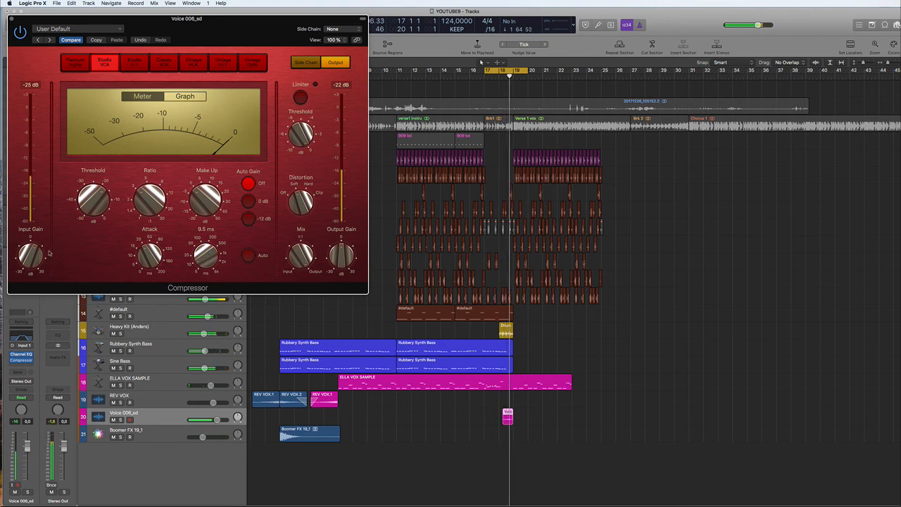
{"action": "left_click_drag", "start_coordinate": [30, 252], "coordinate": [26, 261]}
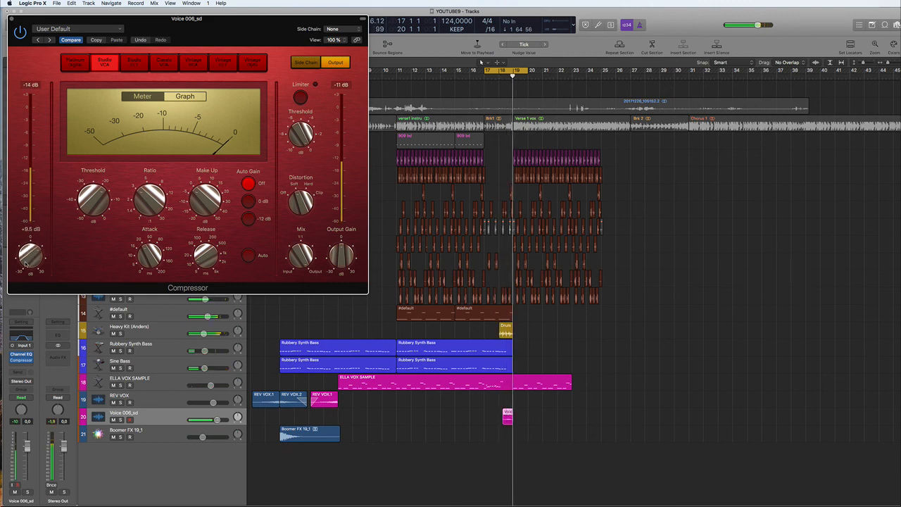
{"action": "left_click", "coordinate": [12, 19]}
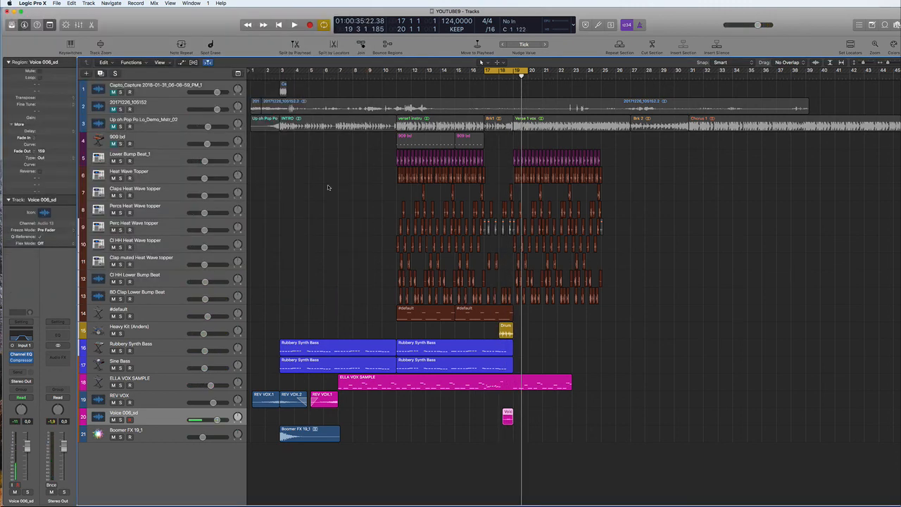